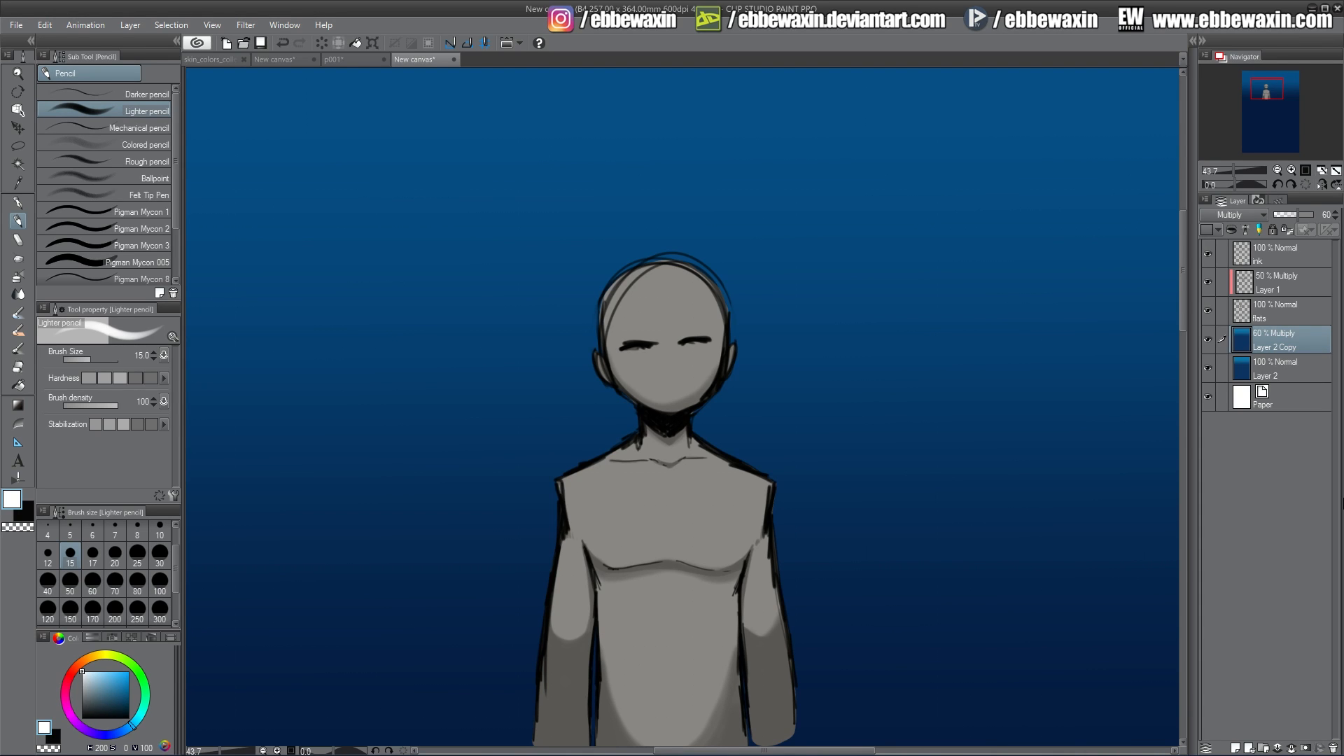
Pick a pale blue colour and add a new layer named front rain above the ink layer.
left_click_drag(85, 673, 79, 667)
left_click(1279, 249)
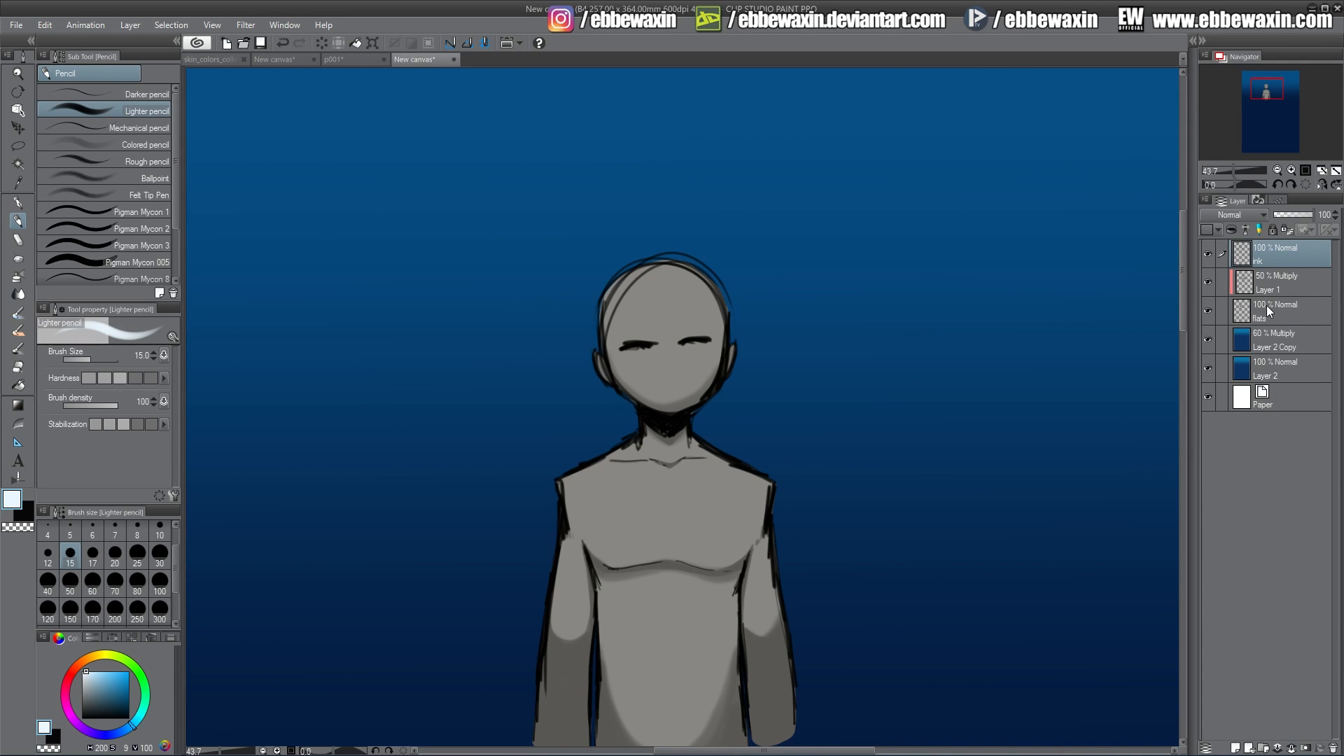
left_click(1268, 365)
left_click(1273, 341)
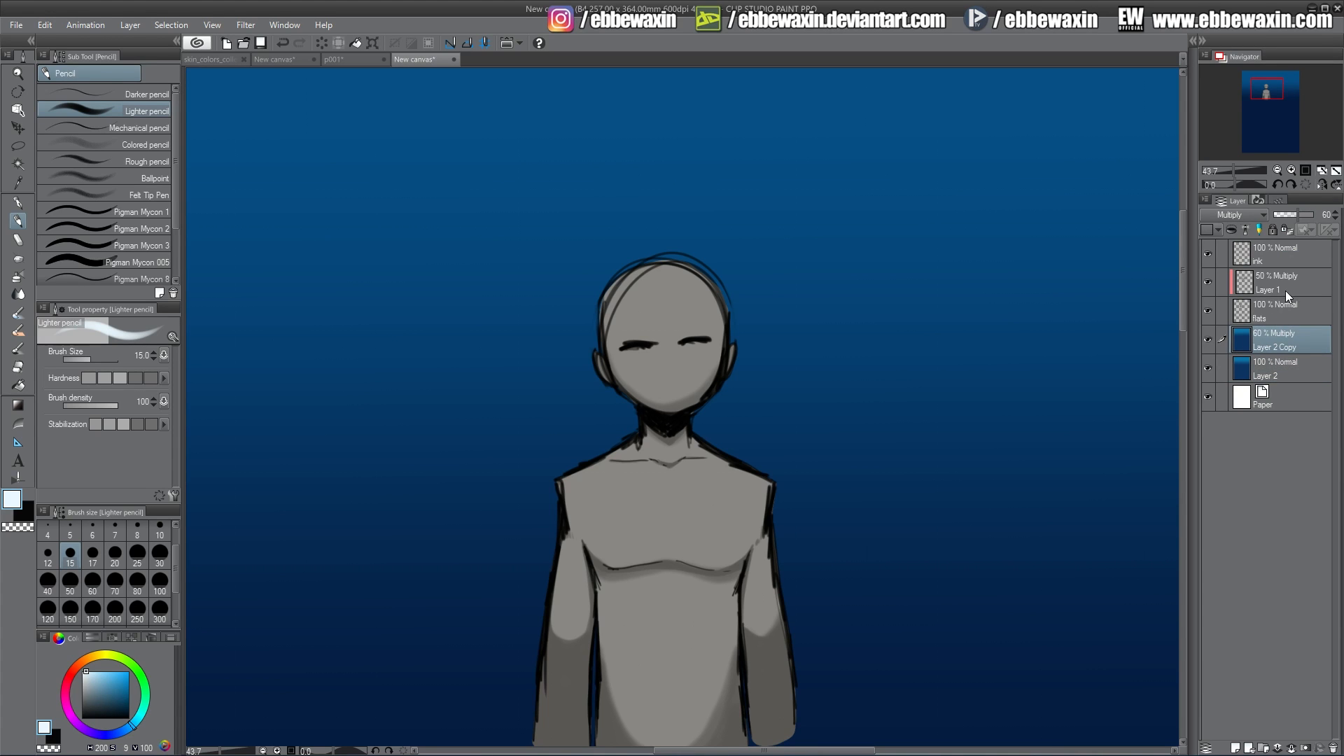
left_click(1272, 254)
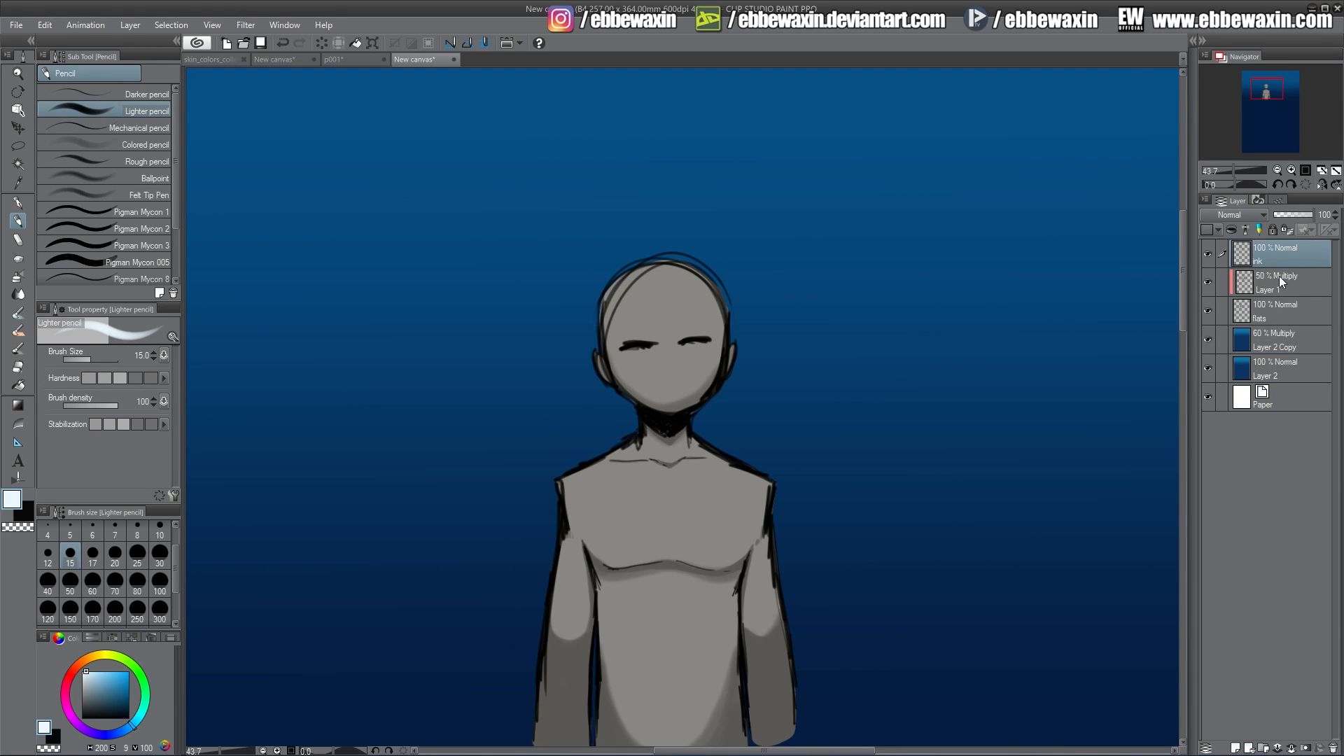
left_click(1236, 748)
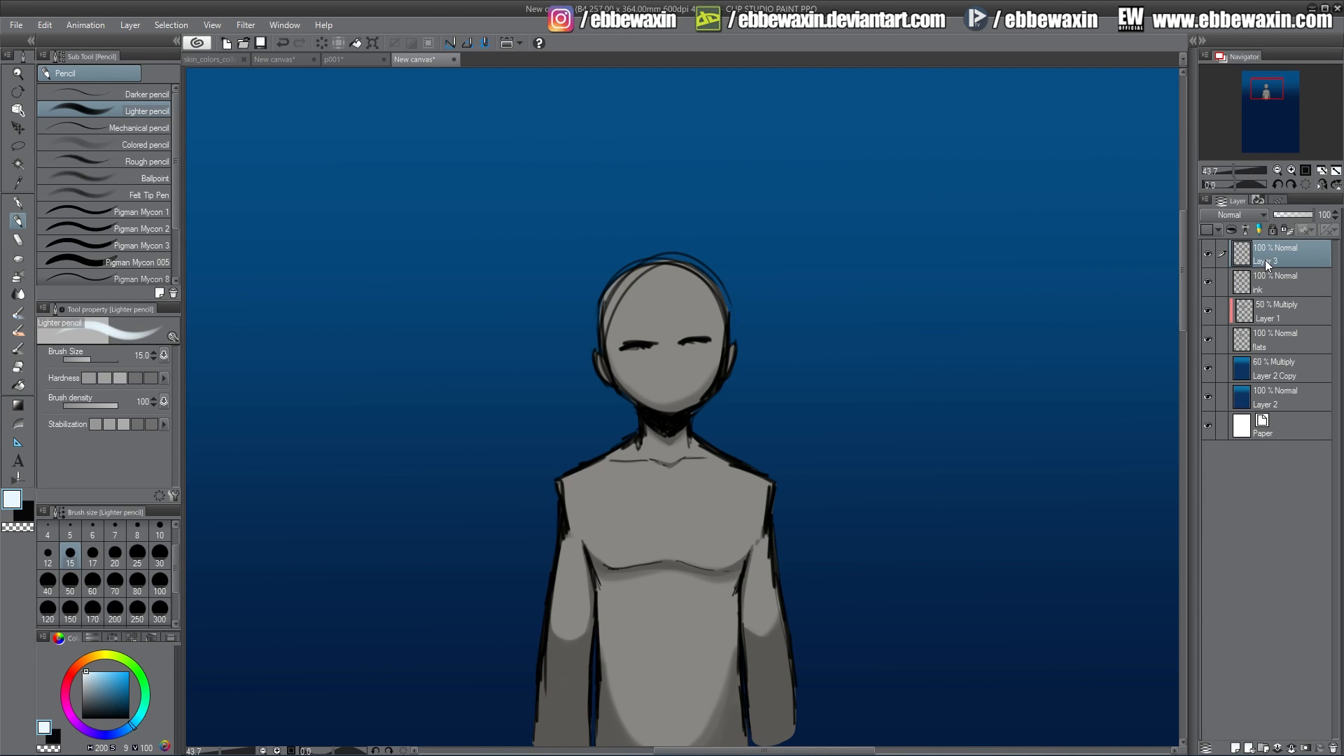
double_click(1266, 260)
Add a new layer above Layer 2 Copy and name it back rain.
left_click(1266, 368)
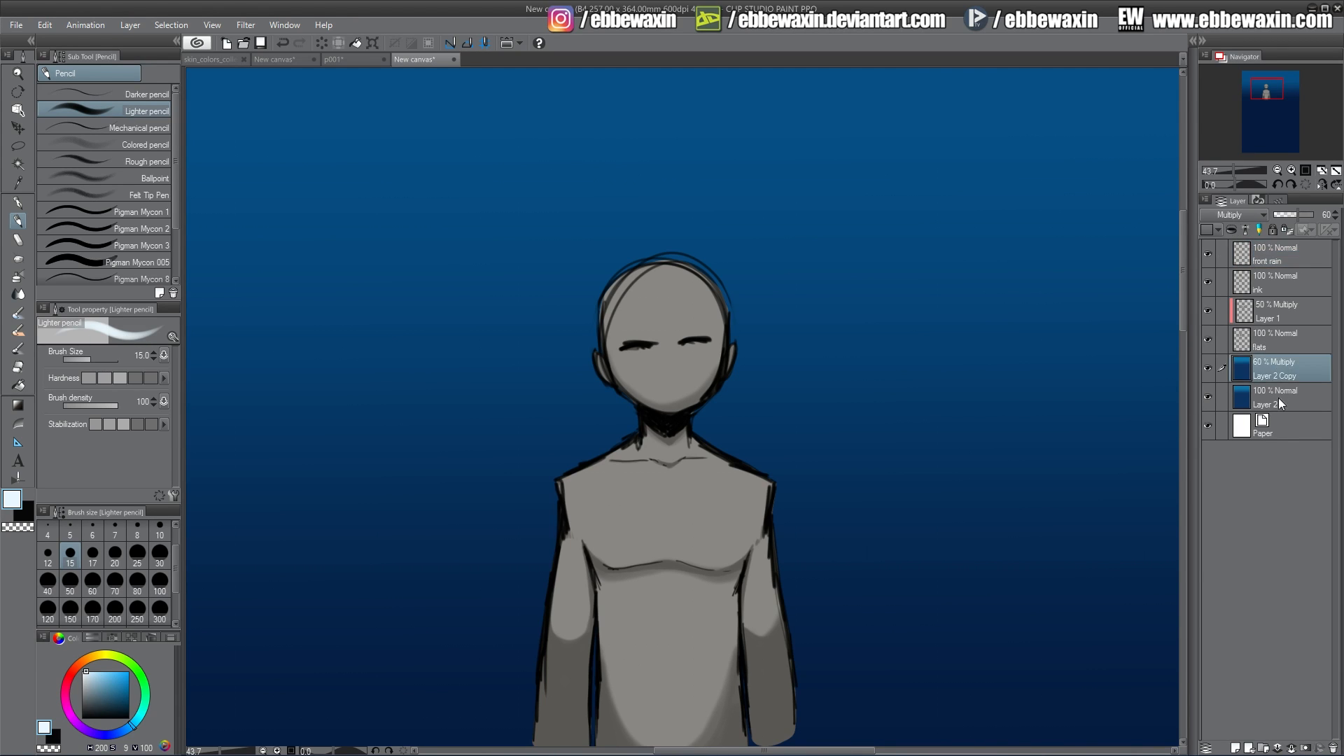
left_click(1236, 748)
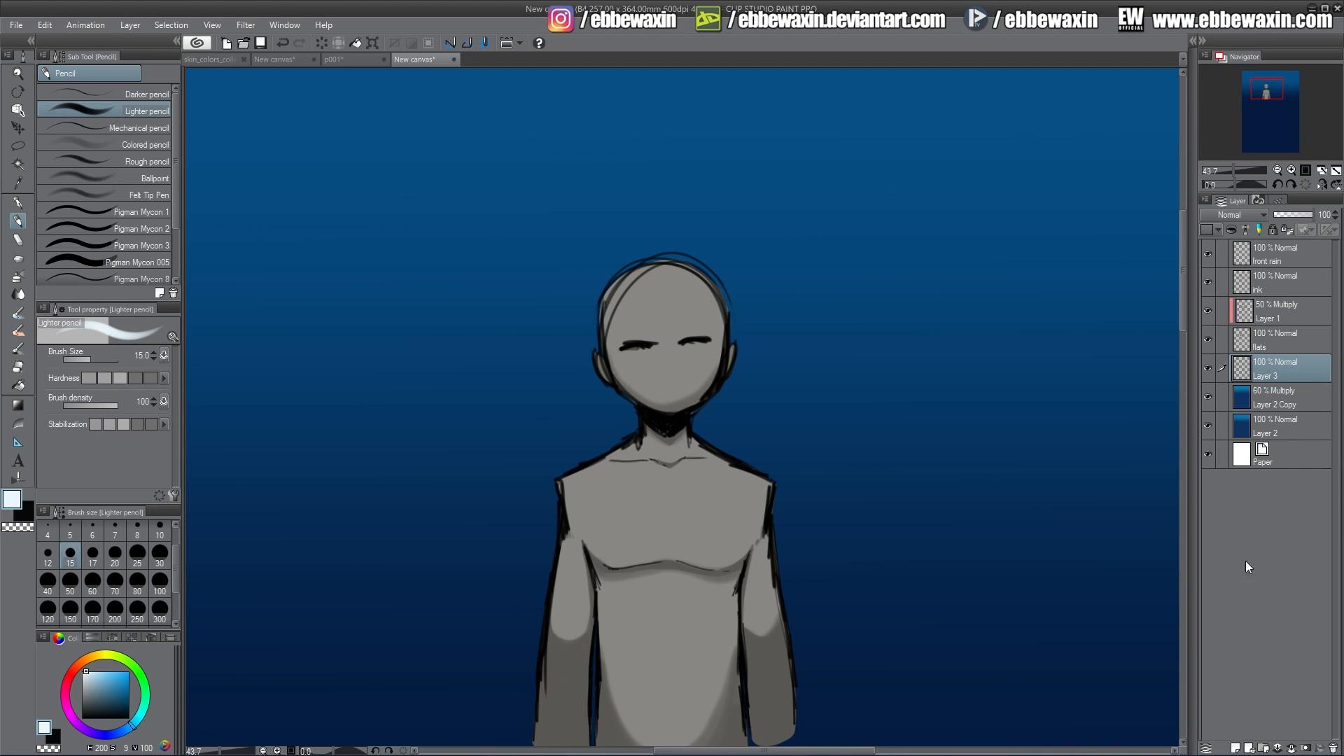
double_click(1261, 375)
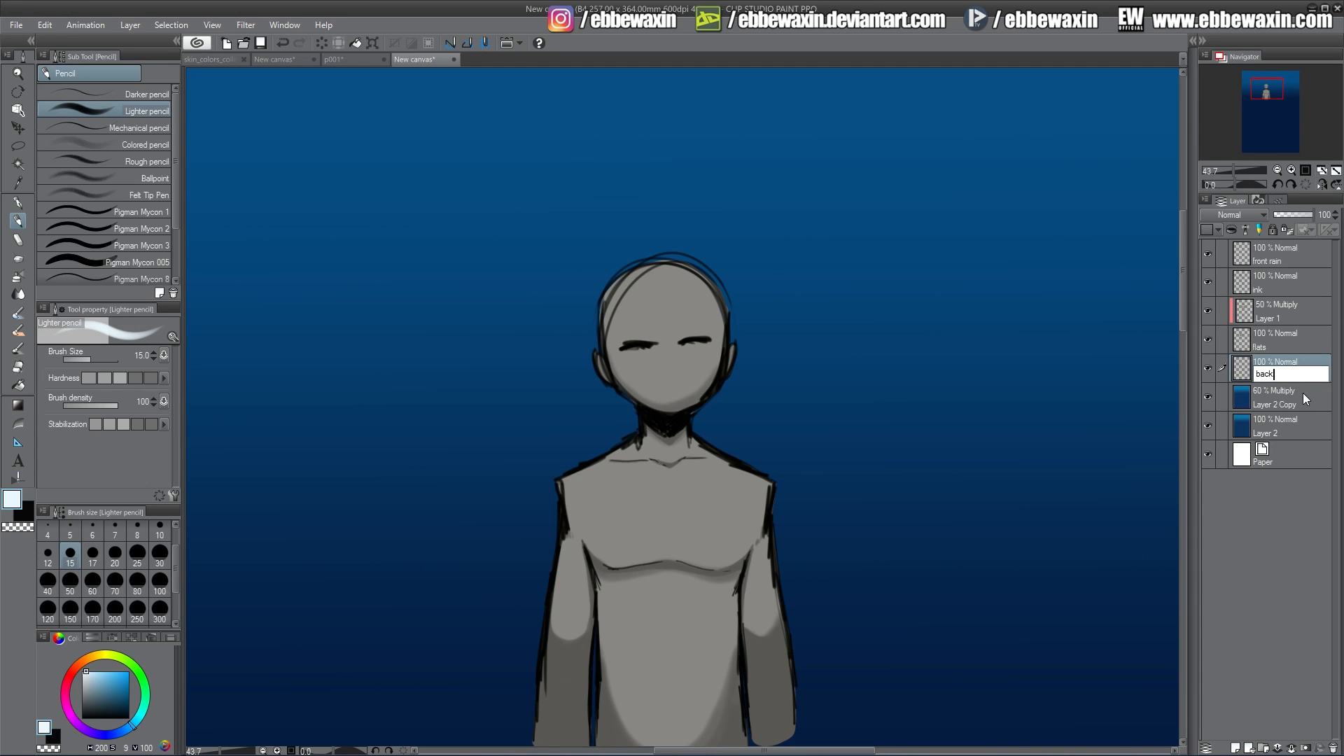
type("back rain")
key("Return")
Add a new layer named splashes above the ink layer, then select the front rain layer.
left_click(1270, 280)
left_click(1236, 748)
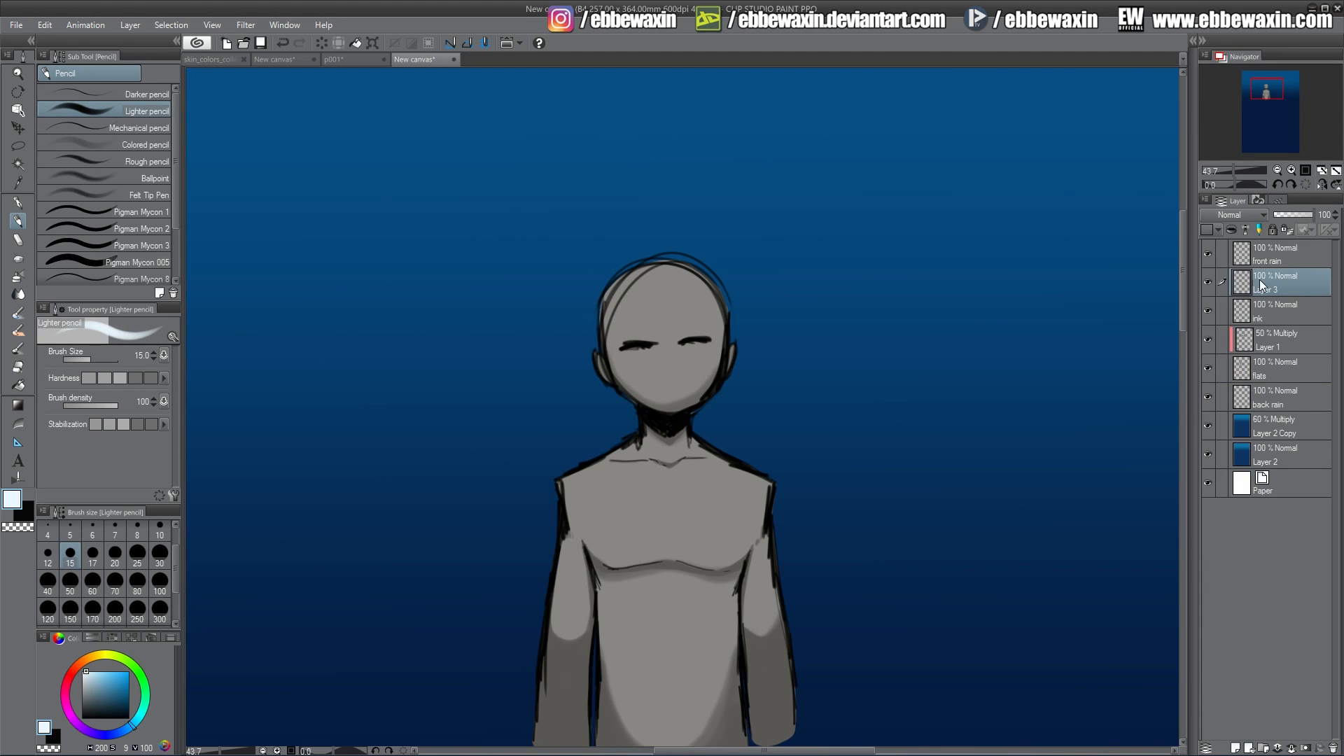
double_click(1263, 291)
left_click(1282, 252)
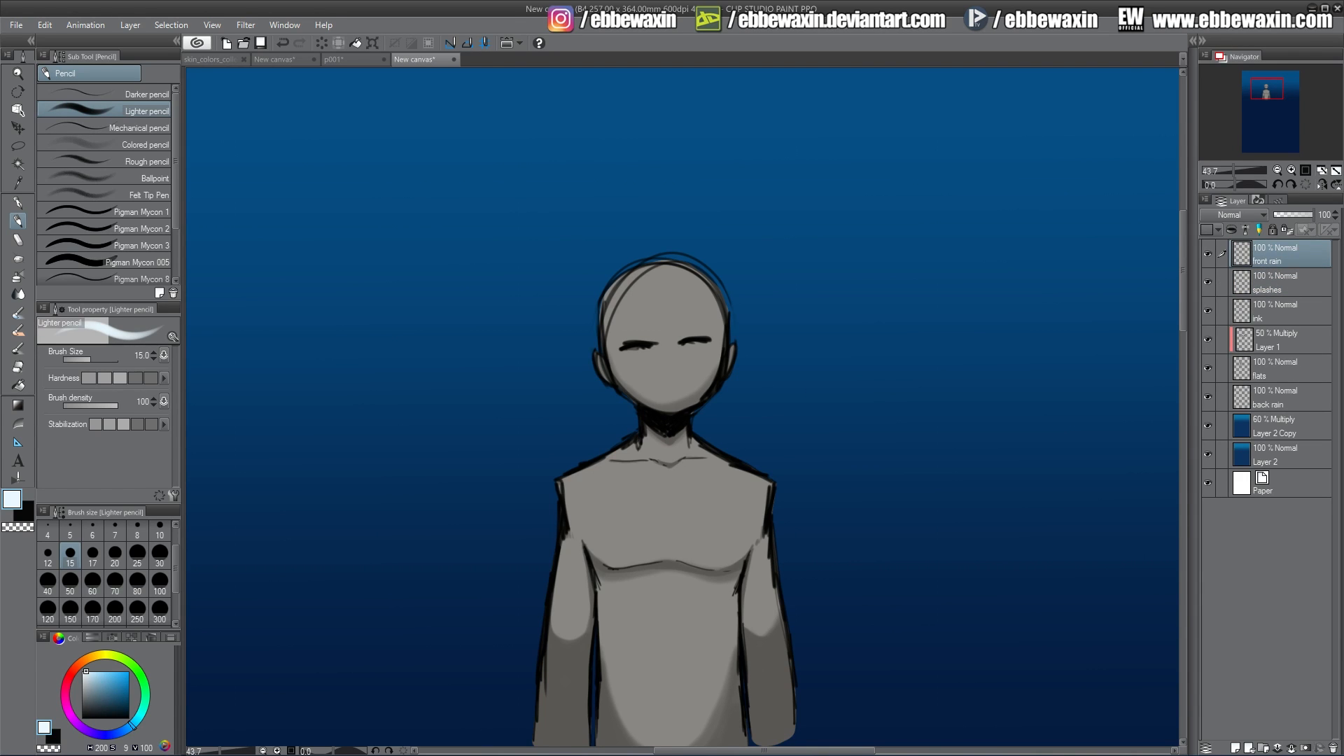
Try drawing long vertical rain streaks at brush size 25, then undo them all.
left_click(137, 553)
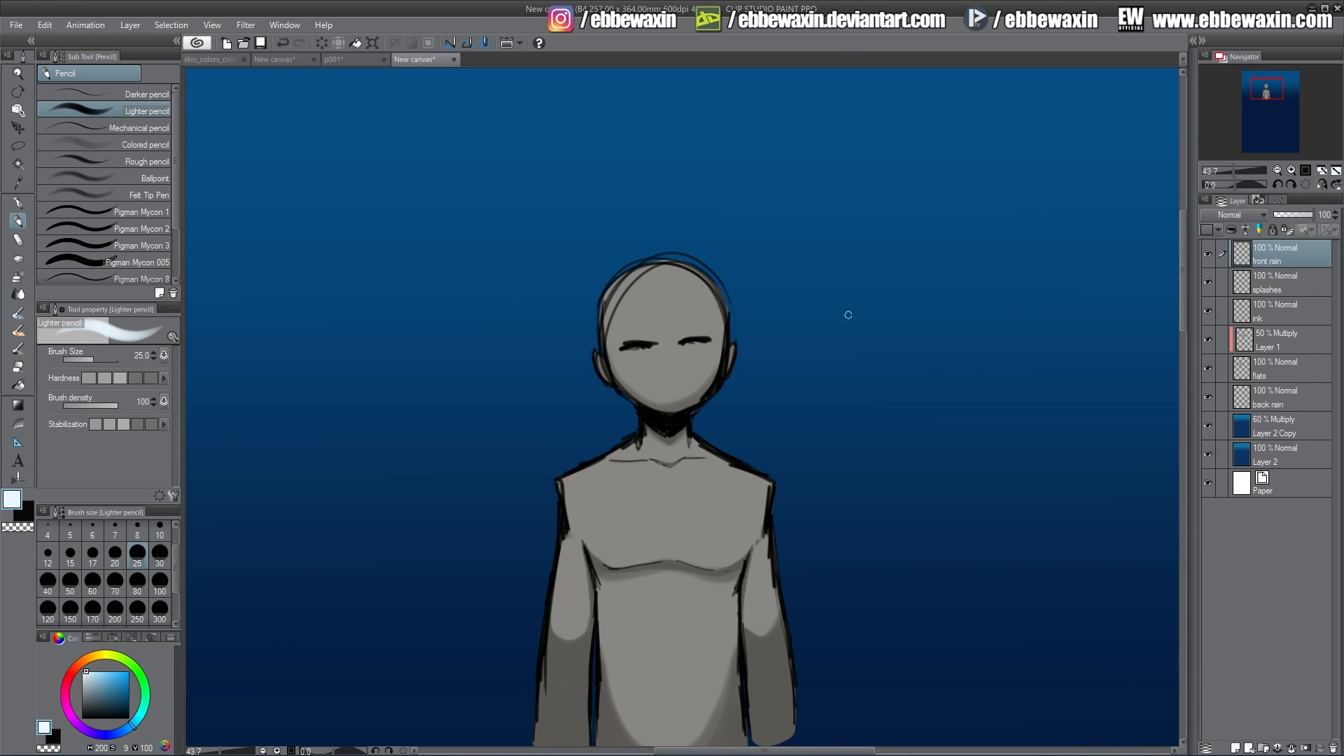
left_click_drag(484, 213, 507, 407)
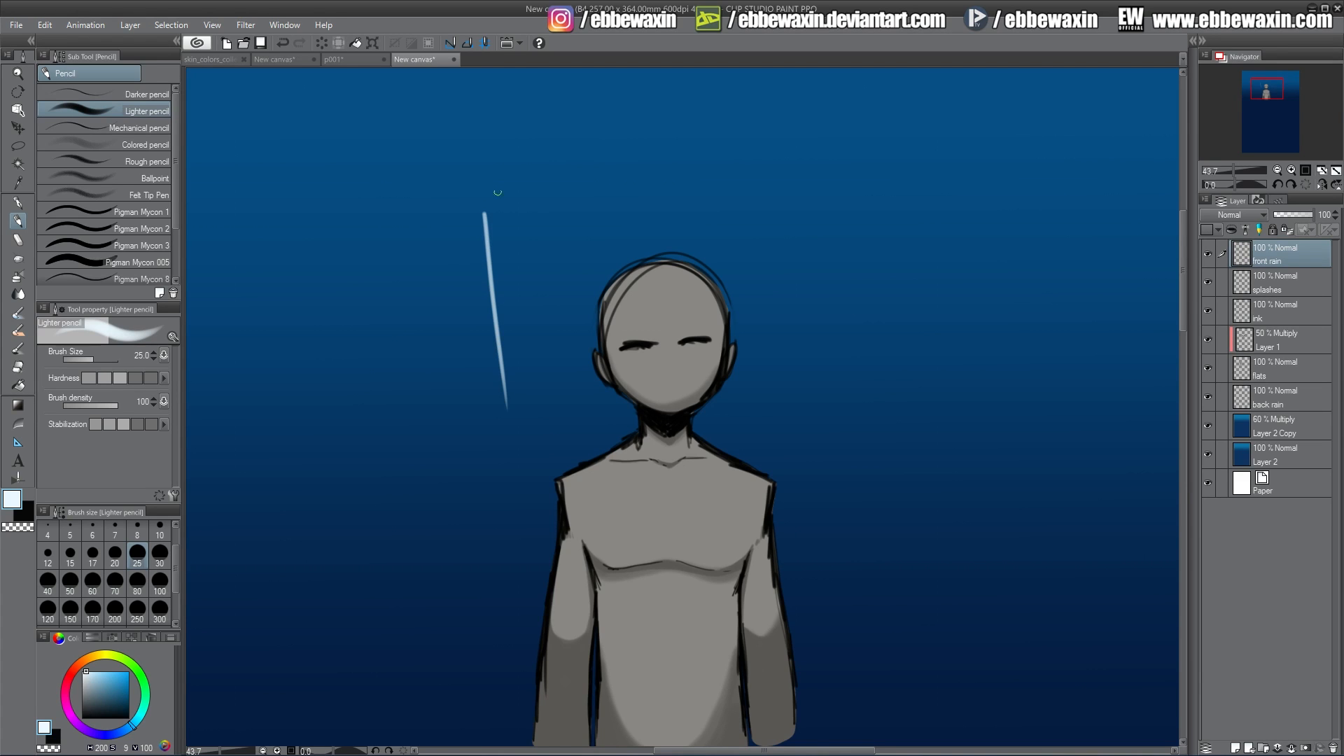
left_click_drag(498, 170, 521, 393)
left_click_drag(513, 136, 536, 397)
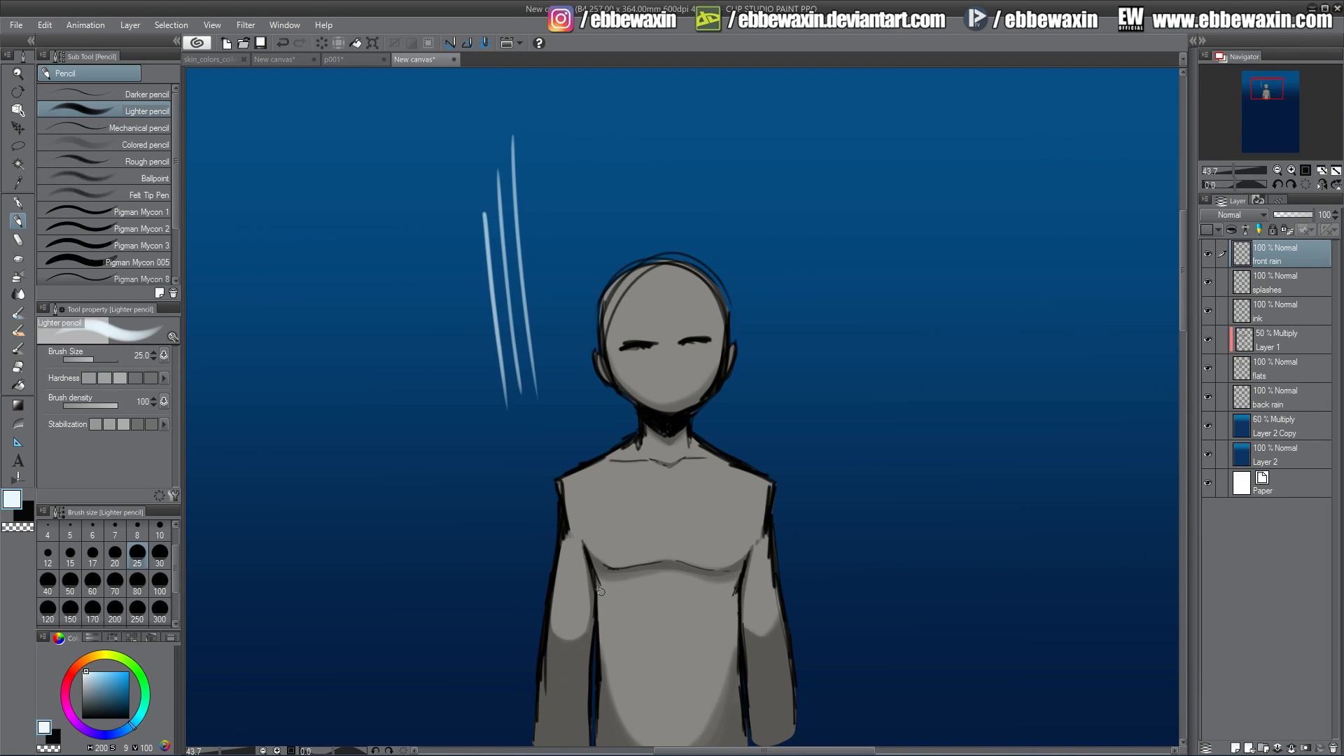
left_click_drag(730, 108, 742, 297)
left_click_drag(806, 262, 815, 522)
left_click_drag(856, 295, 866, 644)
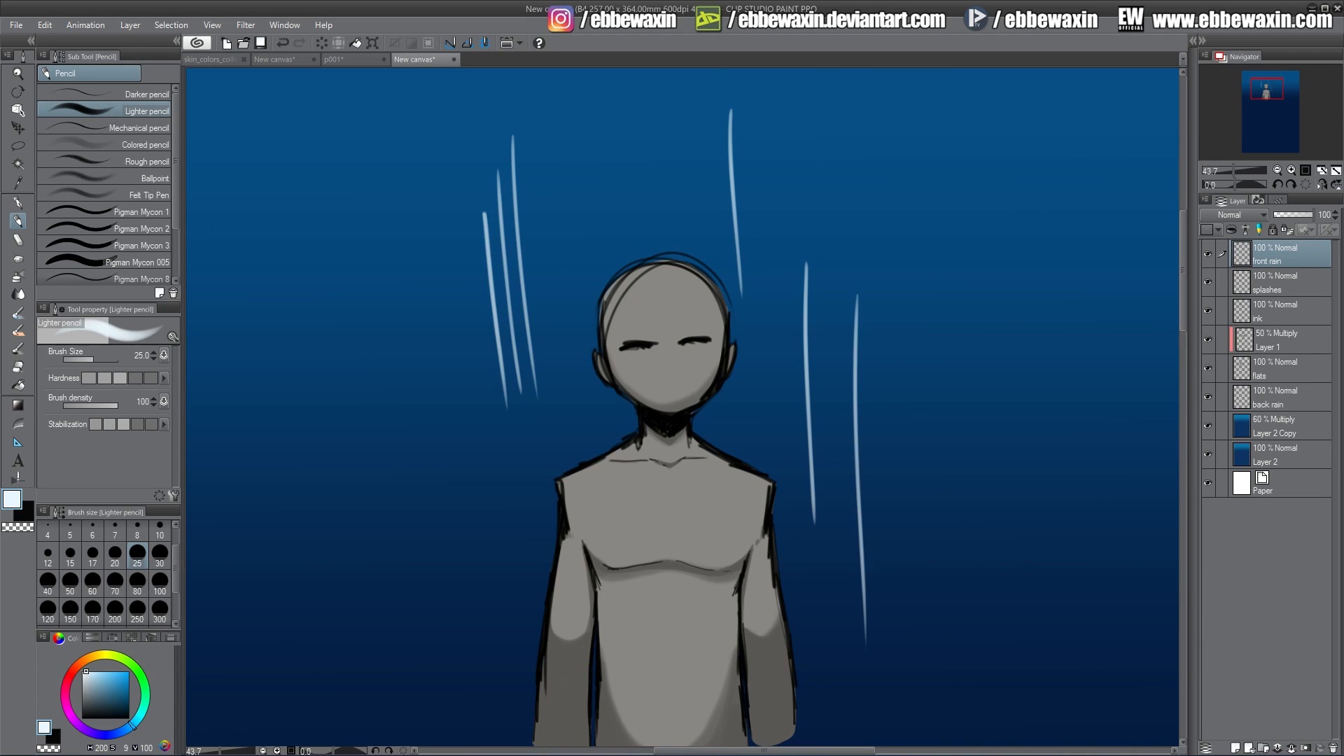
left_click_drag(874, 124, 883, 658)
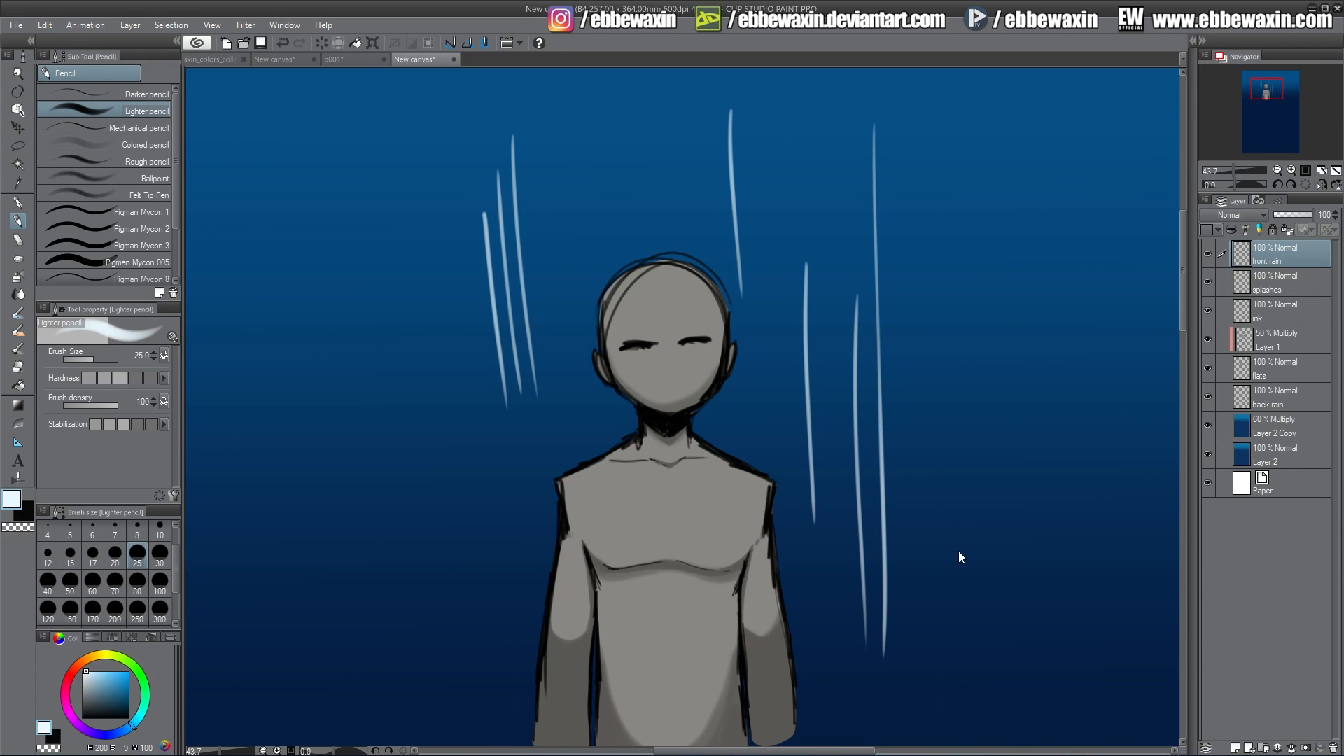
key("ctrl+z")
key("ctrl+z")
key("ctrl+z")
key("ctrl+z")
key("ctrl+z")
key("ctrl+z")
key("ctrl+z")
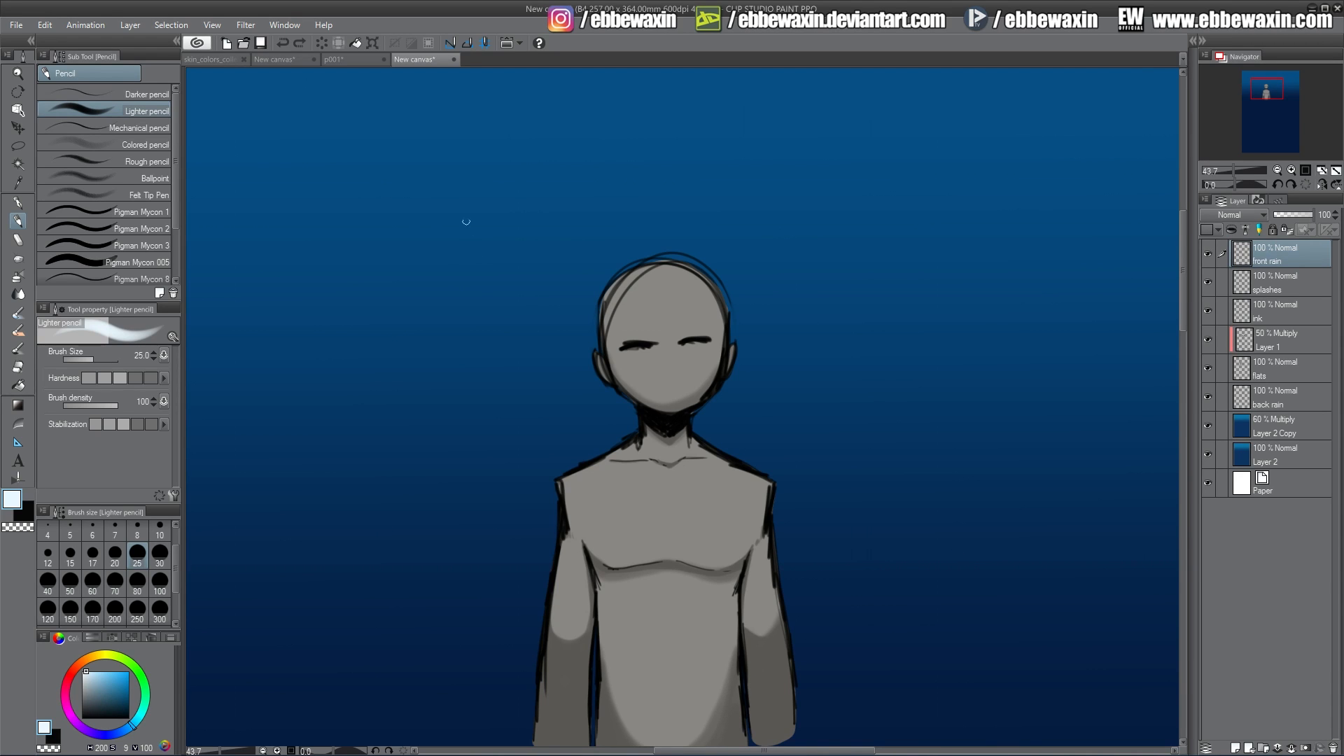
Dab about a dozen small dots scattered across the upper half of the canvas.
left_click(371, 199)
left_click(498, 143)
left_click(765, 155)
left_click(885, 199)
left_click(903, 380)
left_click(1027, 319)
left_click(1091, 232)
left_click(465, 416)
left_click(338, 402)
left_click(245, 285)
left_click(494, 252)
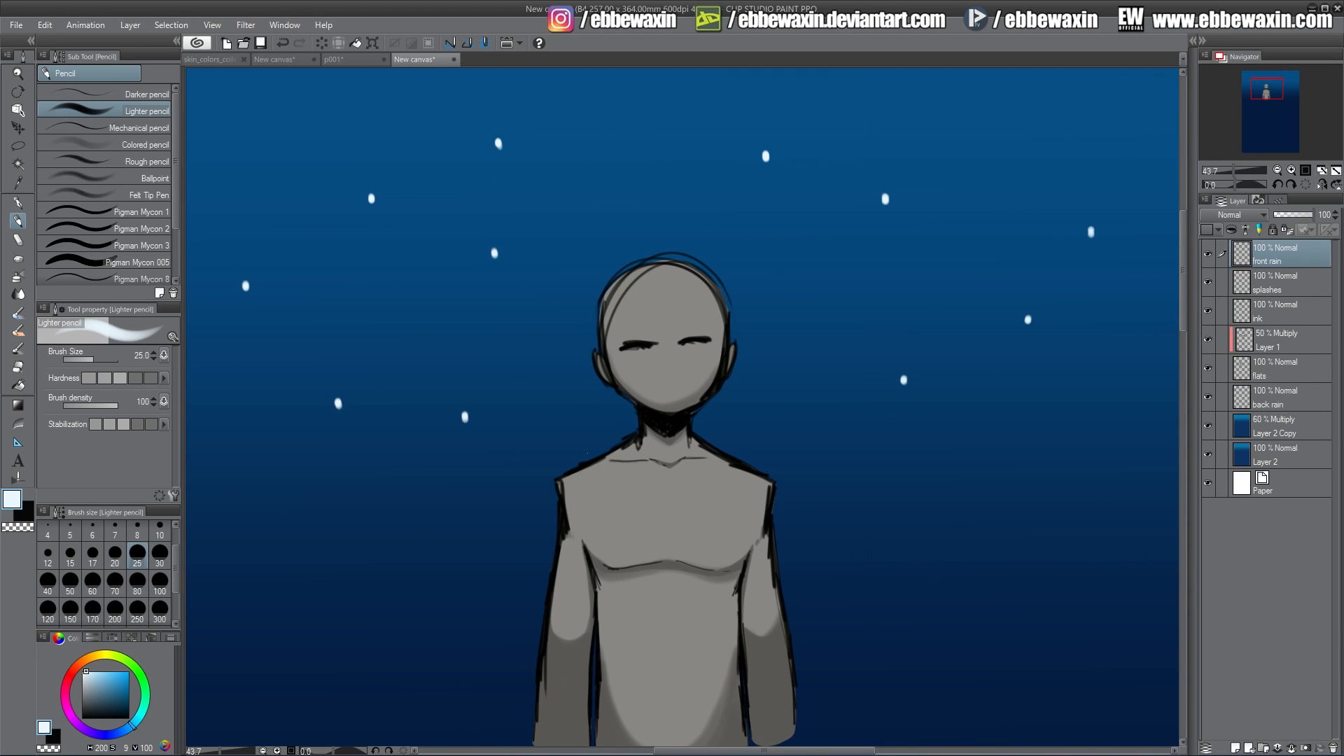
left_click(716, 106)
left_click(373, 202)
left_click(498, 142)
left_click(495, 253)
left_click(618, 216)
Set the brush size to 30 and dab more dots across the right side and lower canvas.
left_click(159, 553)
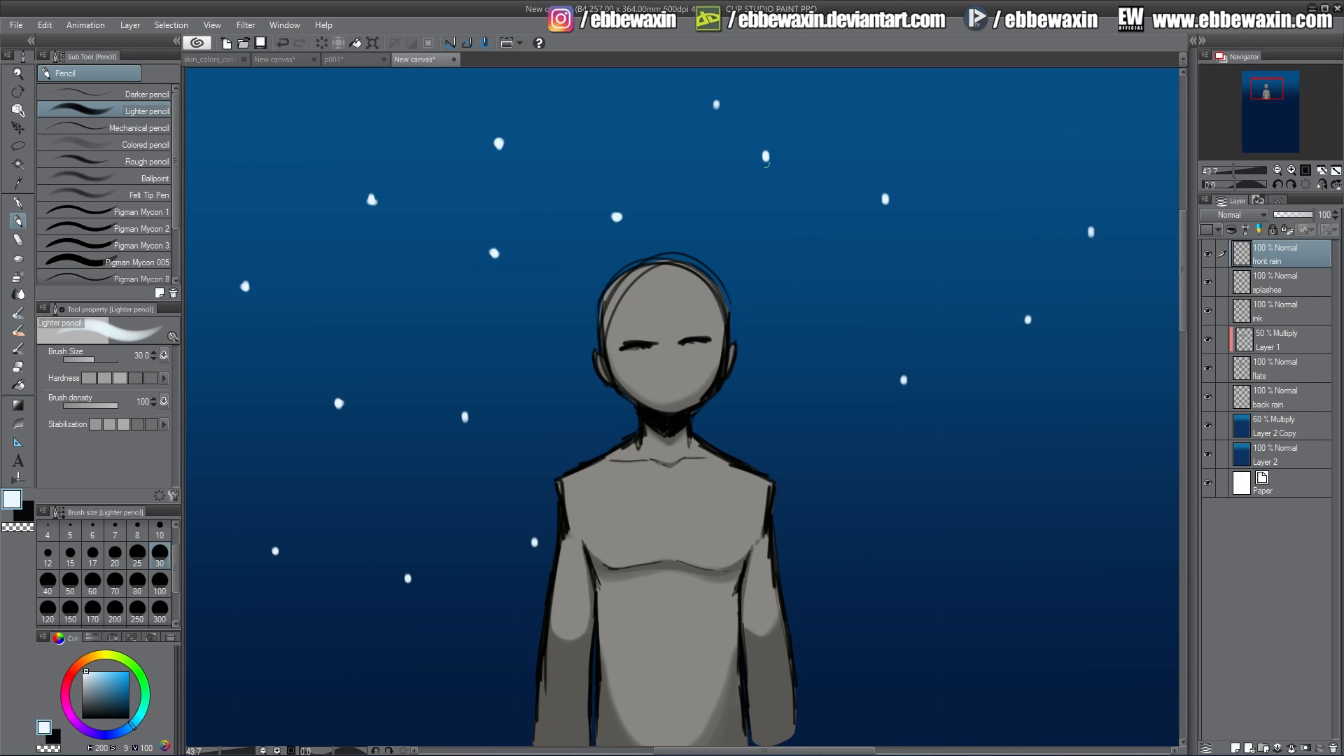
left_click(716, 105)
left_click(887, 198)
left_click(1092, 233)
left_click(1030, 319)
left_click(904, 380)
left_click(766, 405)
left_click(929, 577)
left_click(1065, 529)
left_click(230, 235)
left_click(242, 526)
left_click(207, 677)
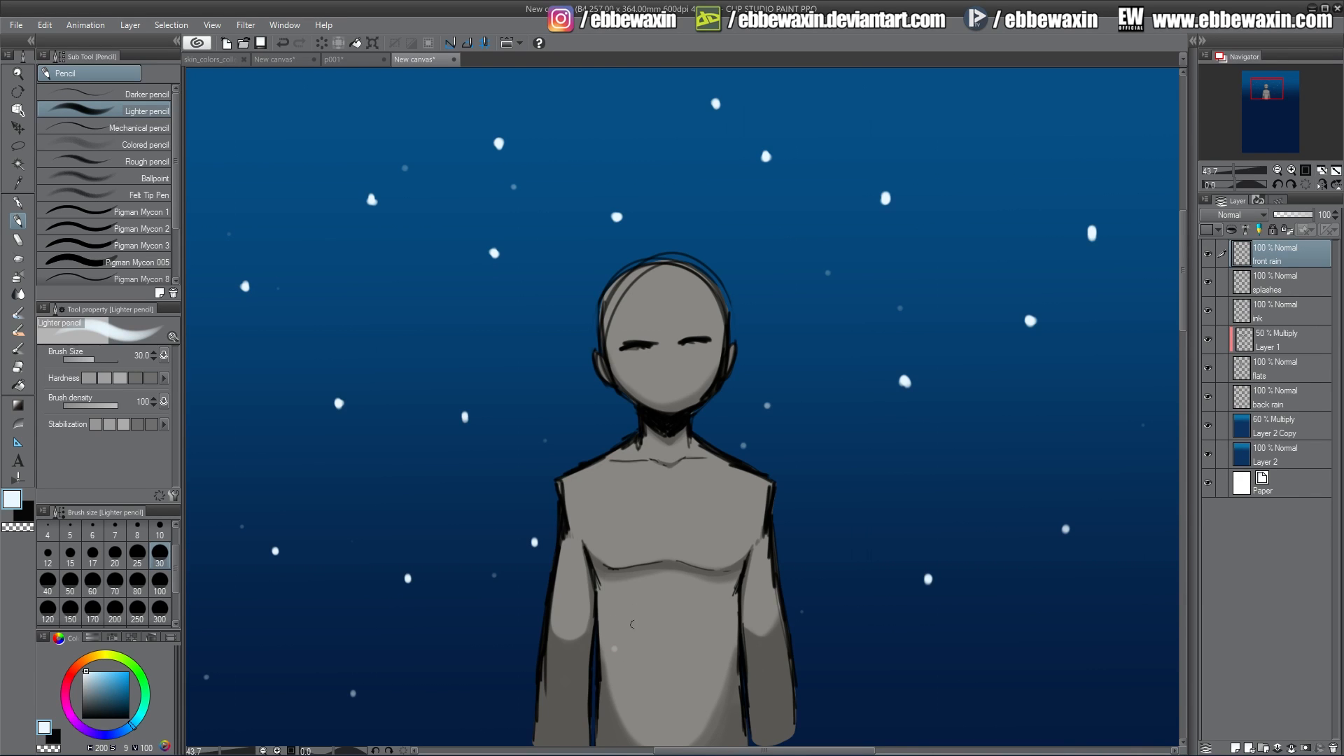
Add further scattered dots along the top edge and around the figure.
left_click(616, 649)
left_click(721, 602)
left_click(862, 626)
left_click(1040, 147)
left_click(248, 98)
left_click(439, 95)
left_click(837, 335)
left_click(832, 481)
left_click(535, 369)
left_click(984, 224)
left_click(961, 83)
left_click(864, 82)
left_click(1151, 114)
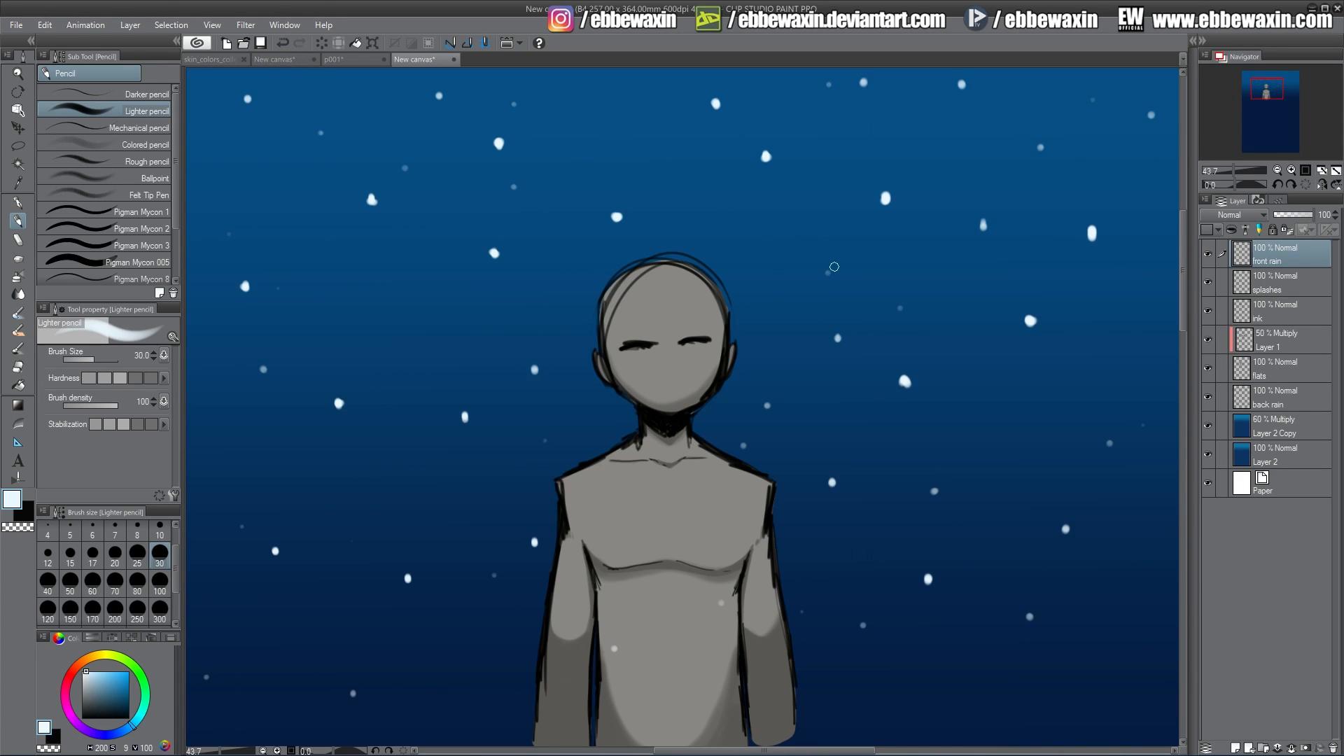
Try a Movable blur on the rain layer with area about 74 and direction -92, then cancel it.
left_click(247, 25)
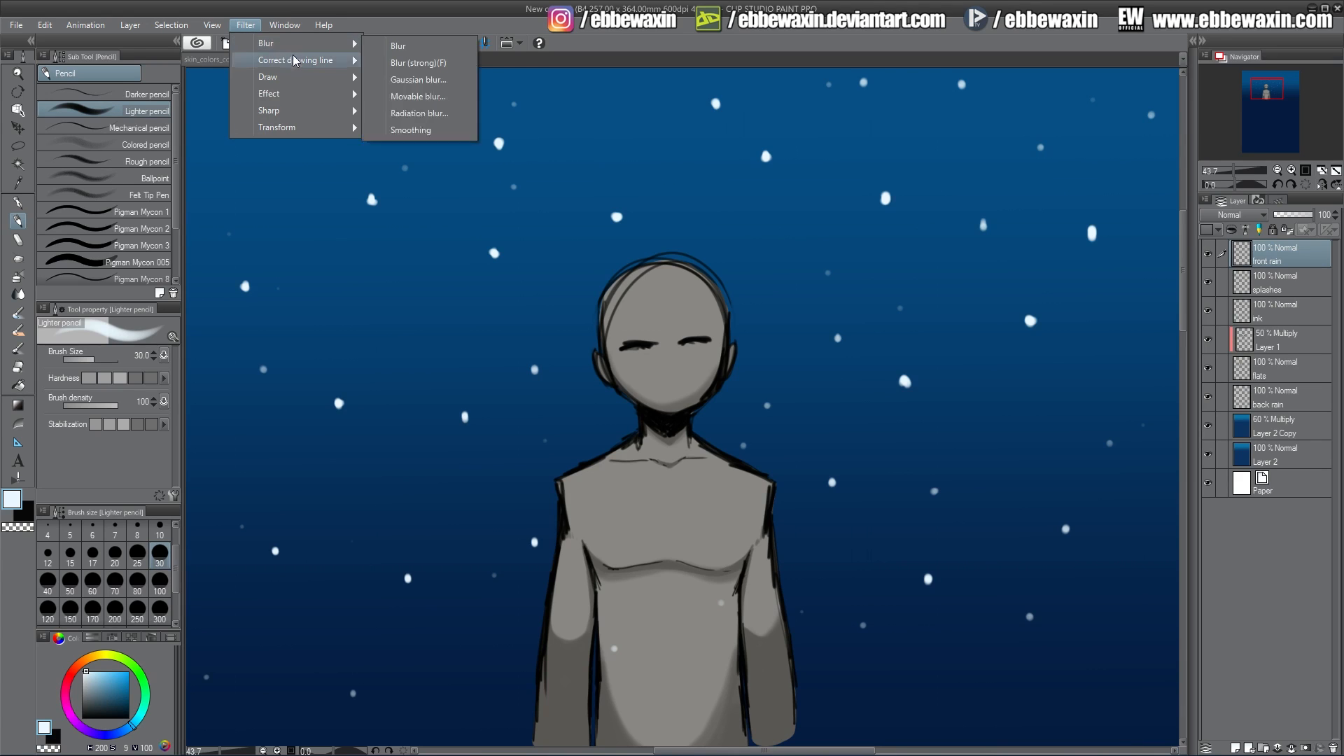
mouse_move(273, 60)
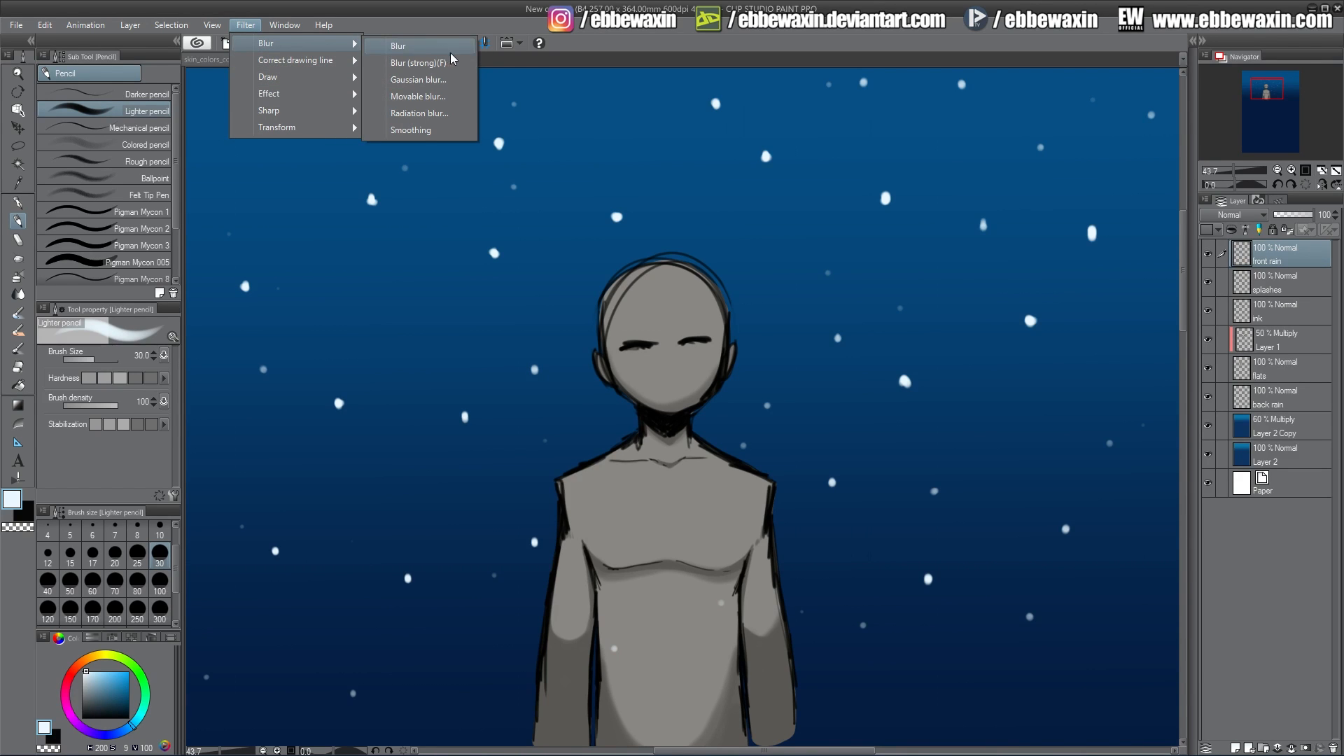
left_click(450, 102)
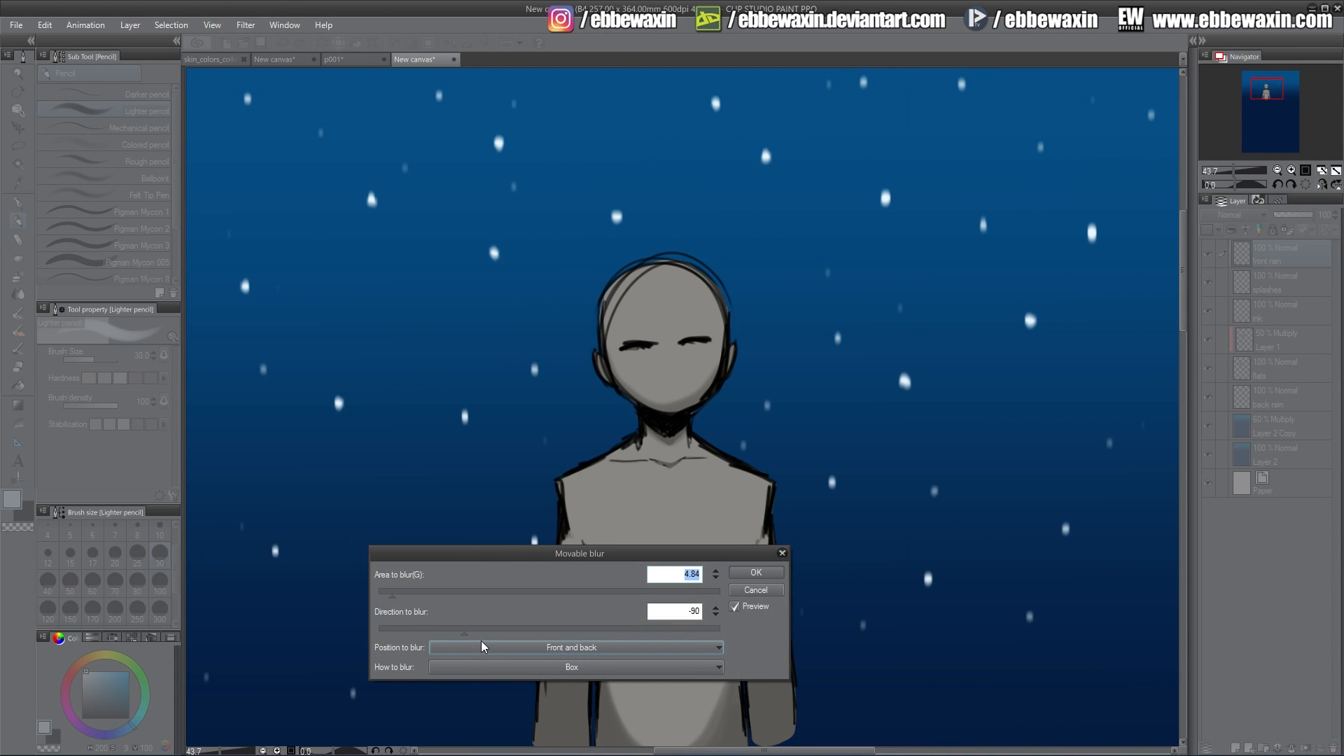
mouse_move(468, 634)
left_mouse_down()
mouse_move(516, 629)
mouse_move(477, 633)
left_mouse_up()
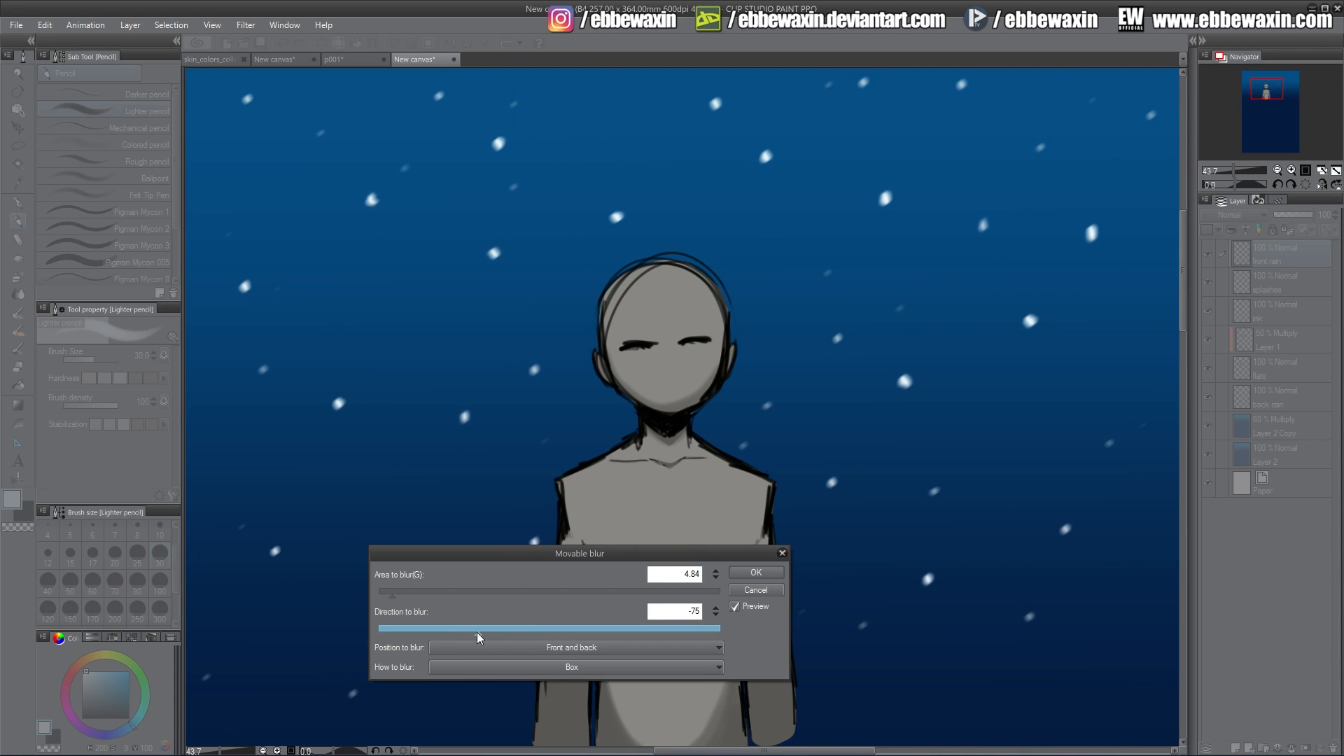
left_click_drag(416, 596, 489, 595)
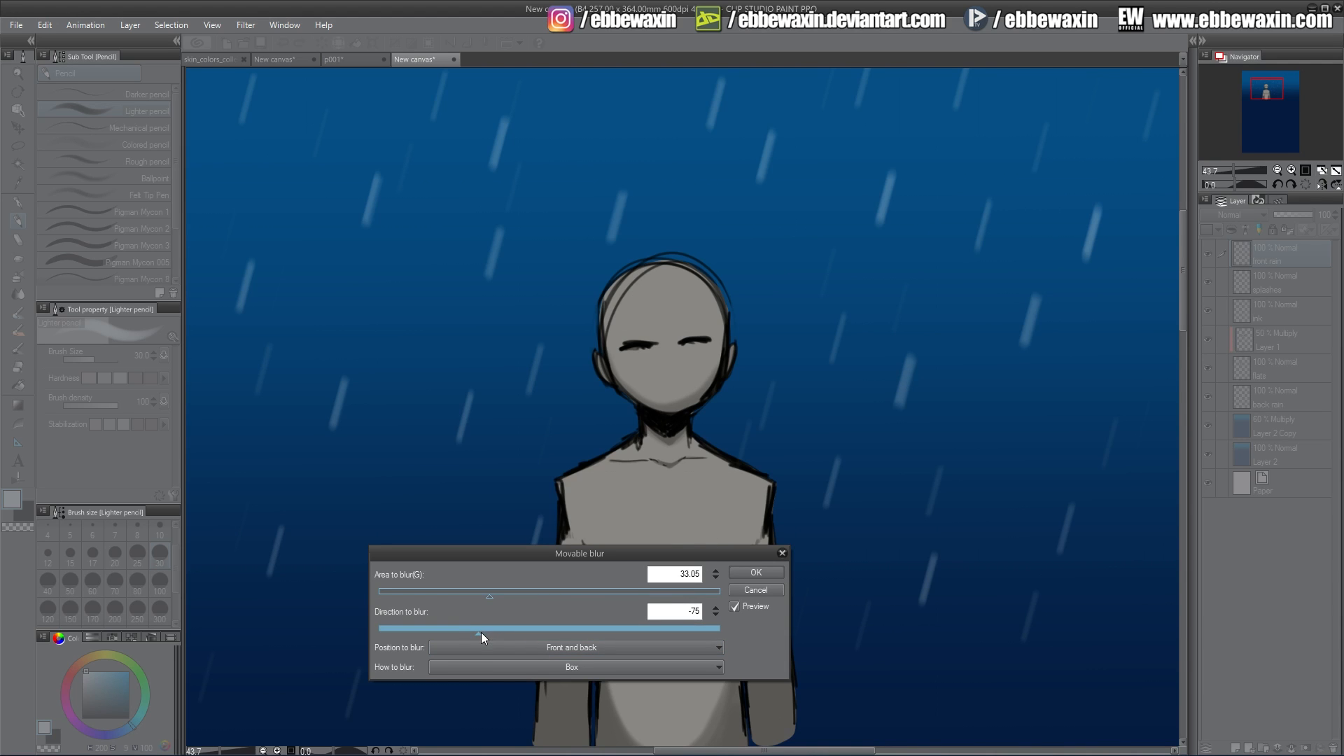
mouse_move(478, 632)
left_mouse_down()
mouse_move(493, 632)
mouse_move(463, 634)
left_mouse_up()
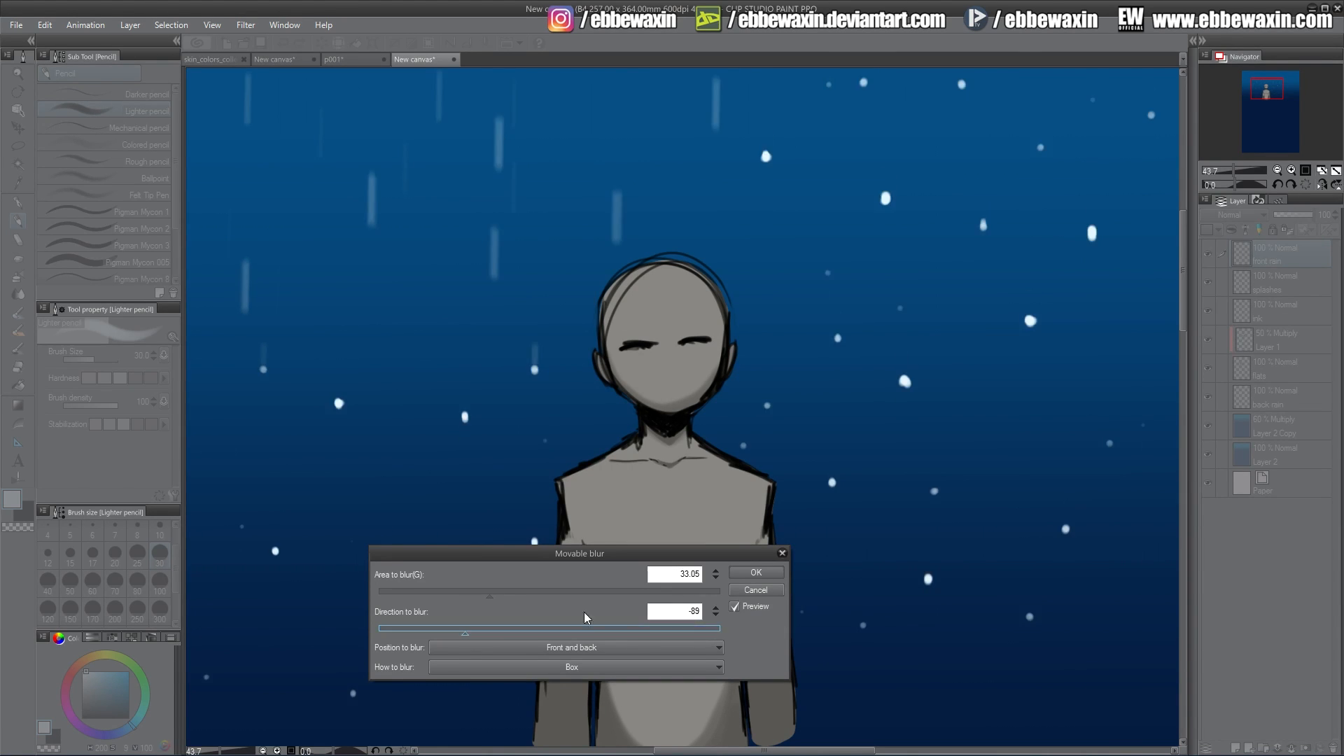
left_click(715, 616)
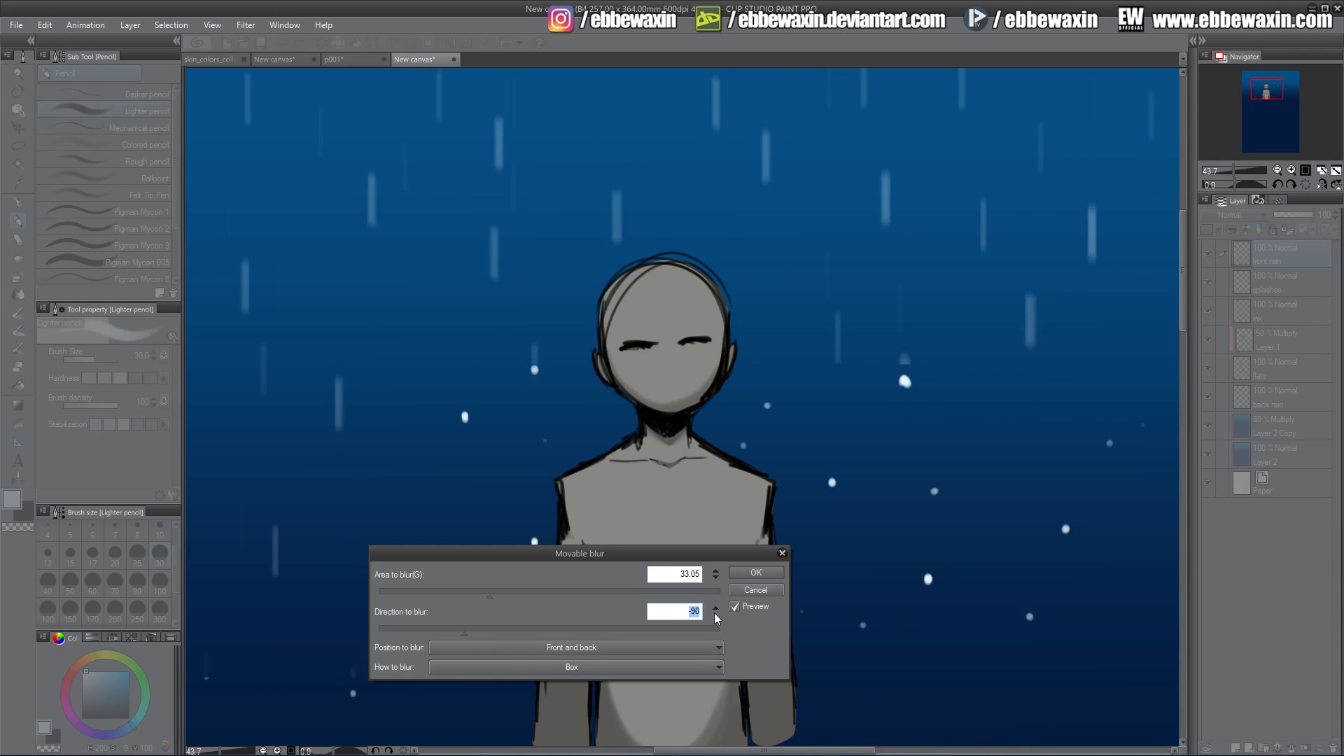
left_click(713, 615)
left_click(716, 615)
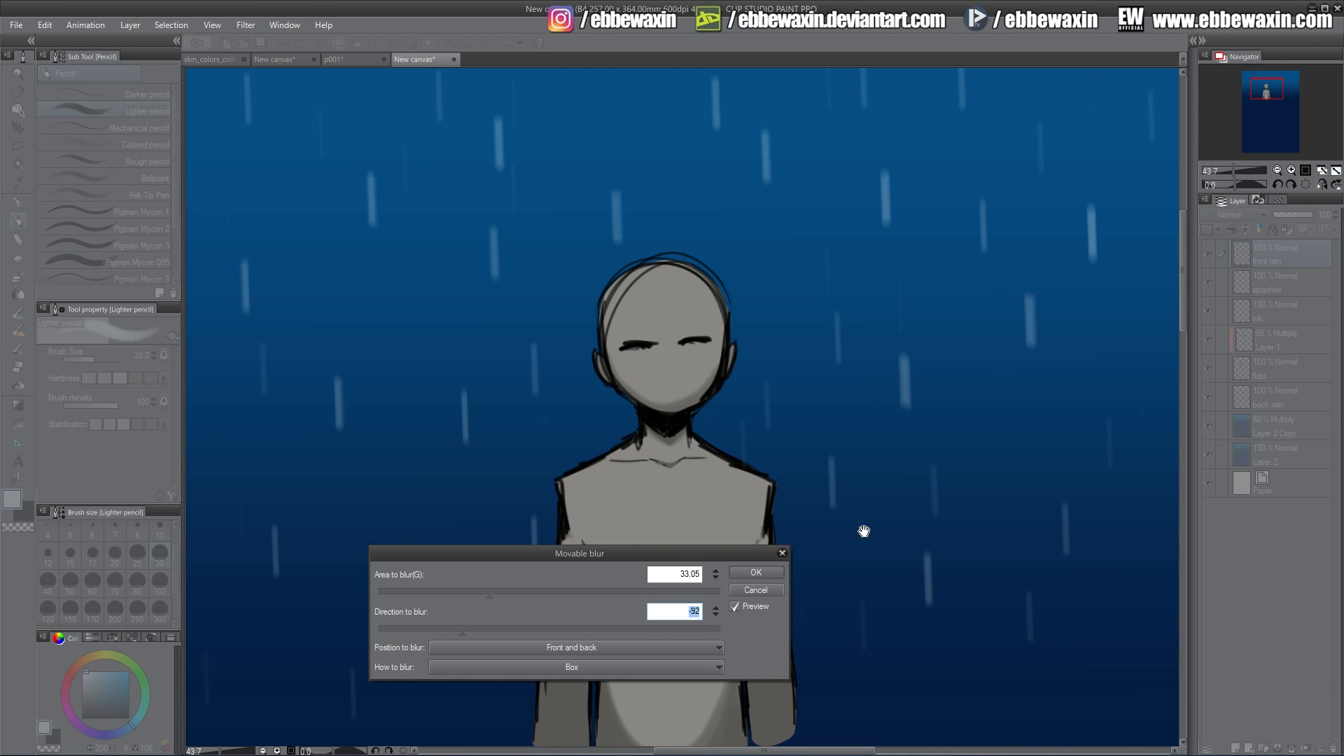
left_click_drag(497, 598, 635, 591)
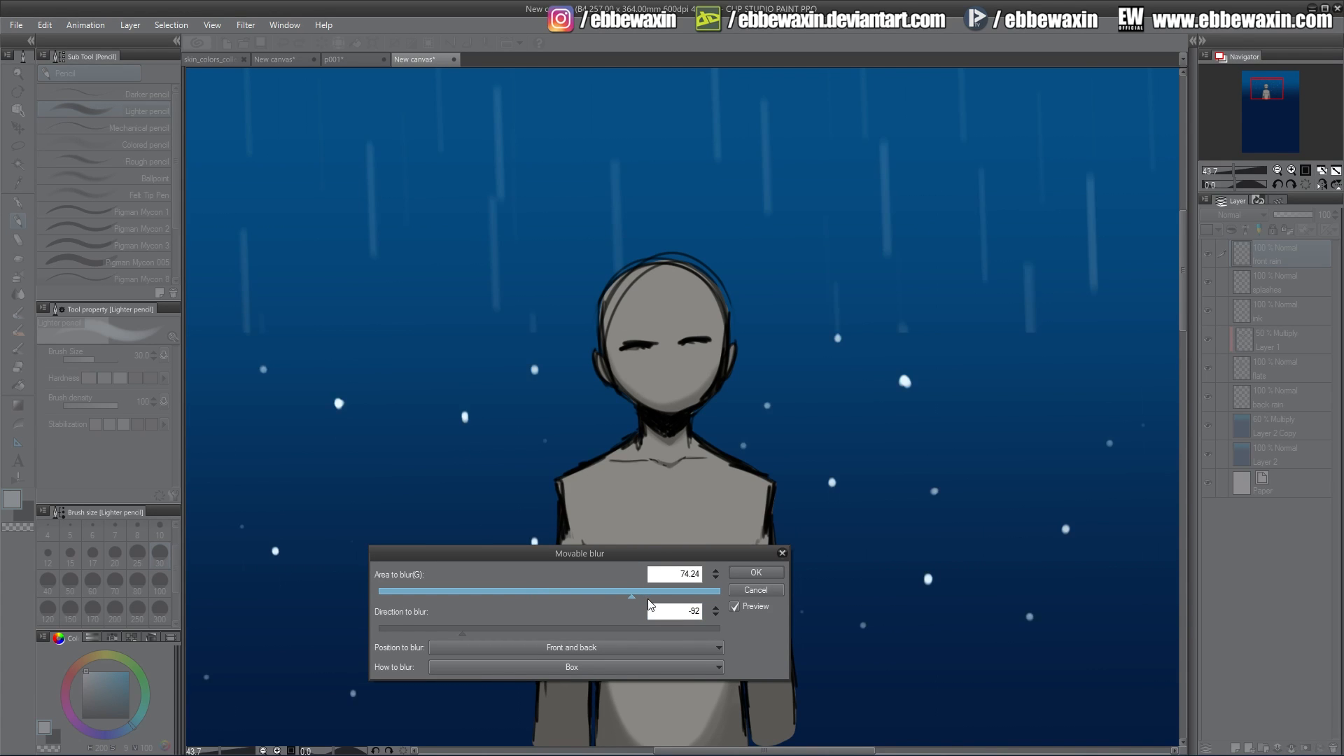
left_click(746, 591)
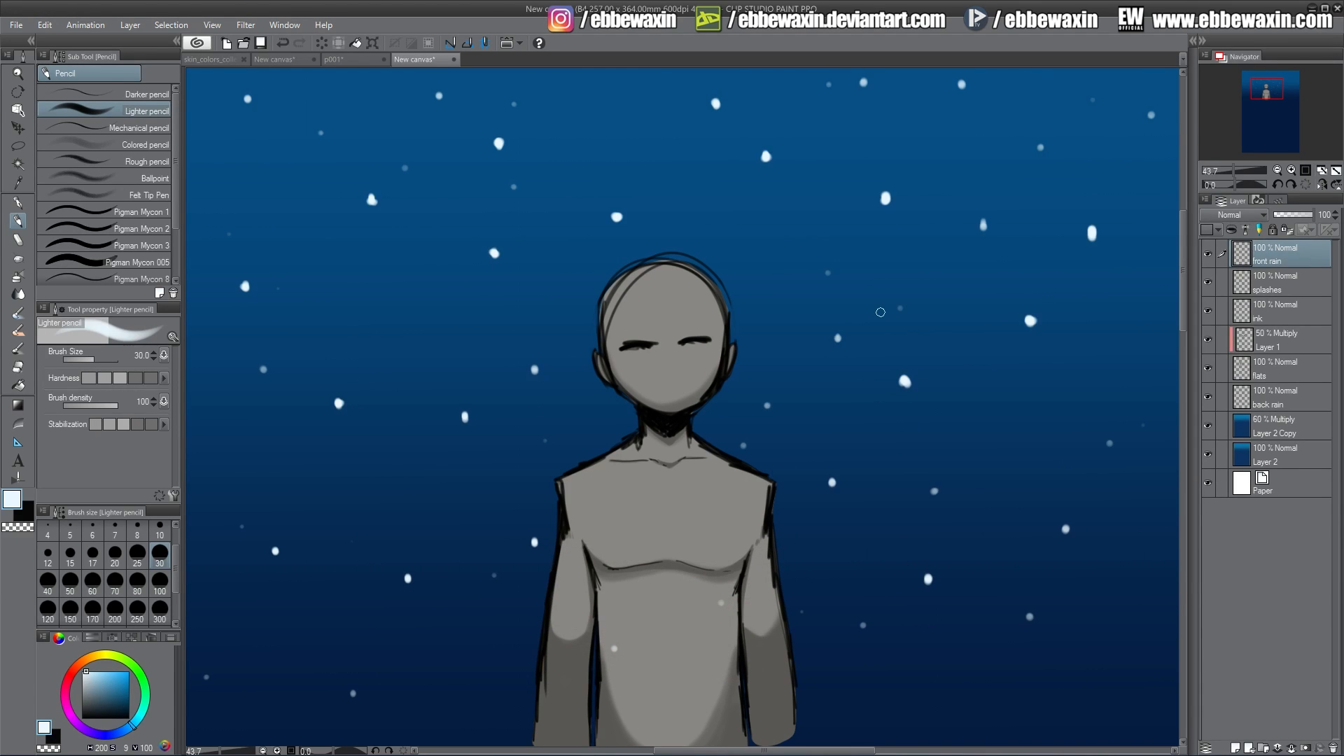
Stretch the large dots on the left half vertically into short rain streaks.
mouse_move(498, 140)
left_mouse_down()
mouse_move(499, 163)
mouse_move(498, 139)
left_mouse_up()
mouse_move(371, 200)
left_mouse_down()
mouse_move(372, 187)
mouse_move(372, 214)
left_mouse_up()
mouse_move(247, 102)
left_mouse_down()
mouse_move(247, 88)
mouse_move(248, 109)
left_mouse_up()
mouse_move(245, 286)
left_mouse_down()
mouse_move(244, 301)
mouse_move(245, 269)
left_mouse_up()
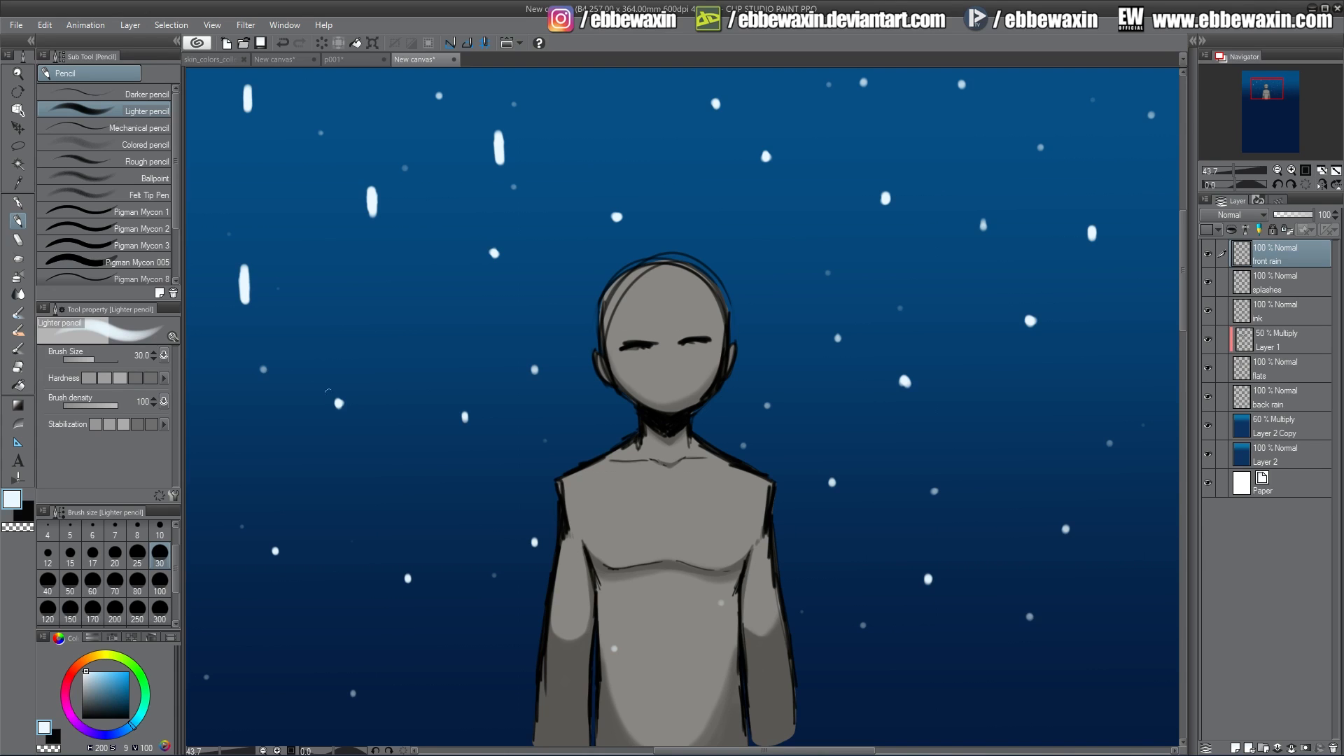
mouse_move(339, 402)
left_mouse_down()
mouse_move(339, 415)
mouse_move(340, 390)
left_mouse_up()
mouse_move(407, 579)
left_mouse_down()
mouse_move(408, 595)
mouse_move(408, 560)
left_mouse_up()
mouse_move(275, 551)
left_mouse_down()
mouse_move(275, 564)
mouse_move(275, 541)
left_mouse_up()
mouse_move(464, 417)
left_mouse_down()
mouse_move(464, 430)
mouse_move(464, 403)
left_mouse_up()
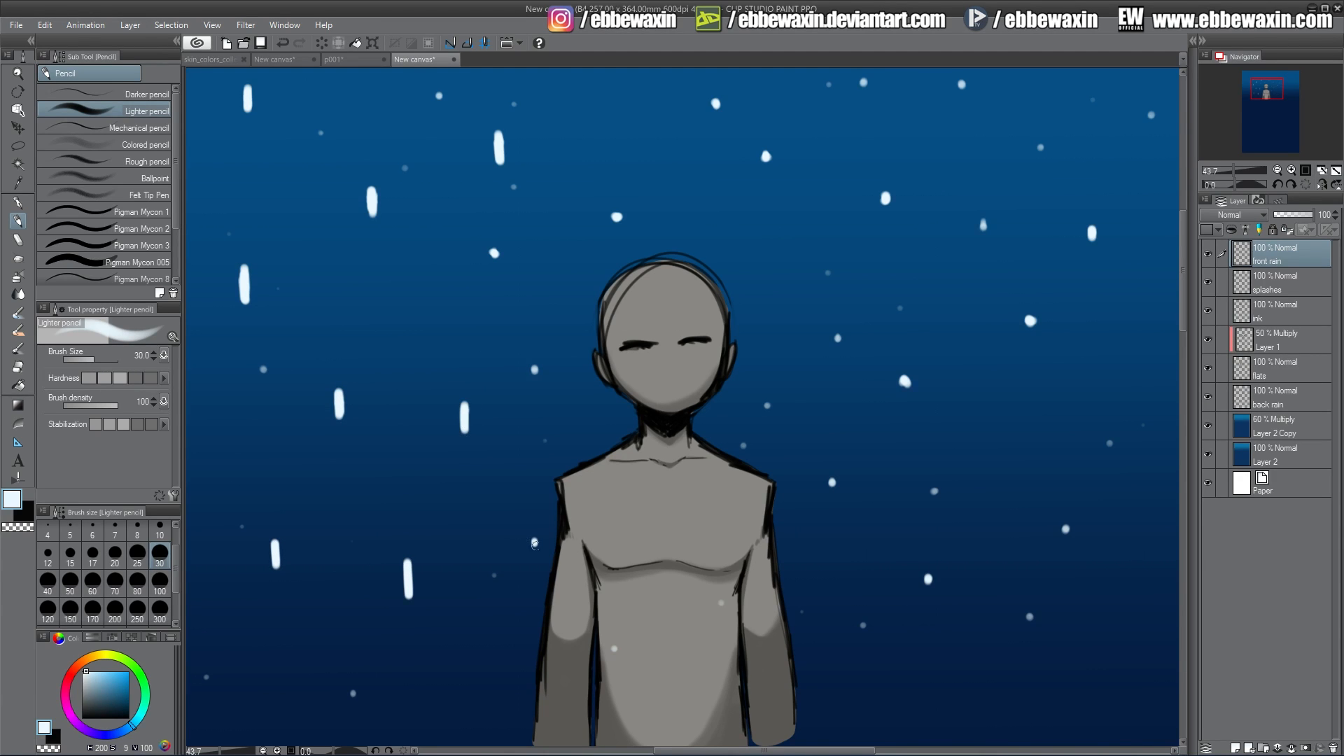
left_click_drag(535, 543, 534, 534)
left_click_drag(535, 367, 536, 382)
left_click_drag(536, 382, 535, 366)
left_click_drag(616, 215, 616, 231)
left_click_drag(616, 231, 616, 206)
mouse_move(494, 253)
left_mouse_down()
mouse_move(494, 242)
mouse_move(495, 266)
left_mouse_up()
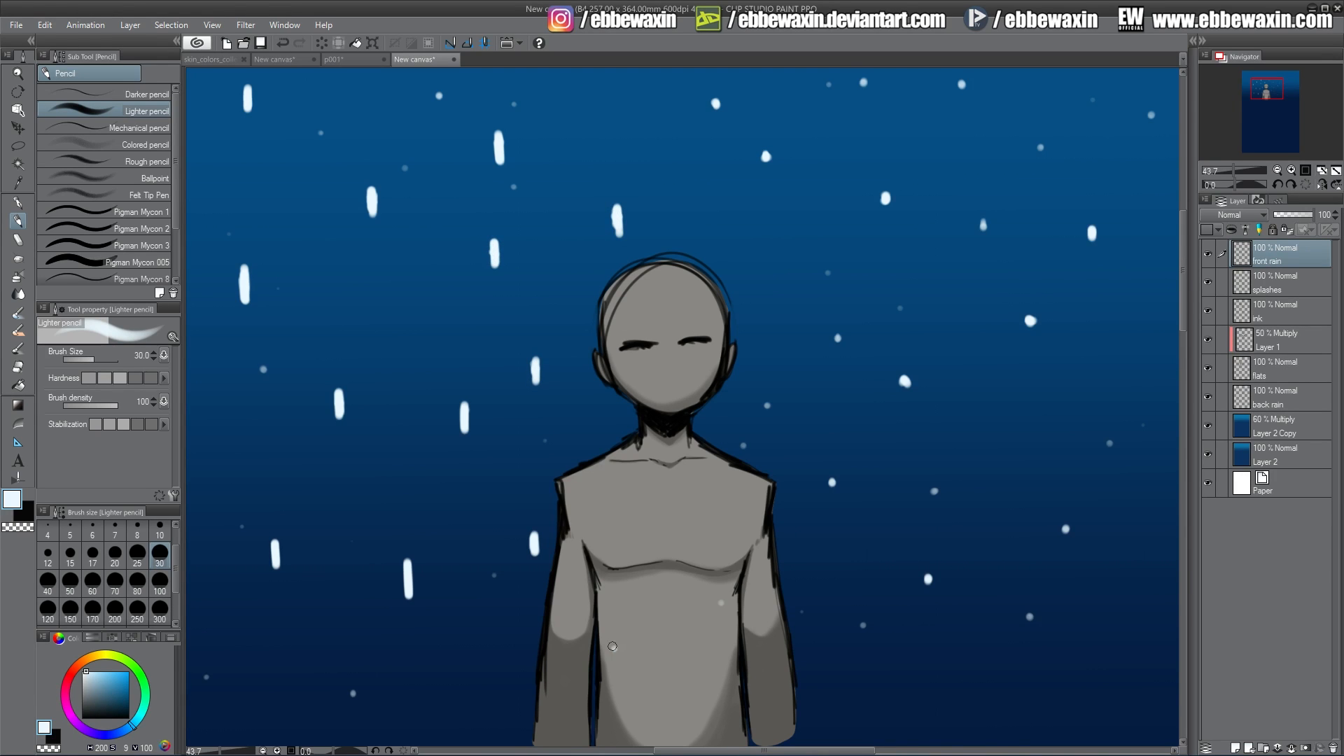
Elongate the dots around the centre and upper middle into vertical streaks.
left_click_drag(612, 646, 613, 658)
left_click_drag(612, 658, 613, 638)
left_click_drag(722, 603, 722, 613)
left_click_drag(722, 613, 722, 595)
left_click_drag(767, 404, 768, 413)
left_click_drag(767, 413, 767, 394)
left_click_drag(743, 452, 743, 435)
left_click_drag(765, 156, 766, 140)
left_click_drag(766, 140, 766, 178)
left_click_drag(716, 103, 716, 116)
left_click_drag(715, 117, 716, 93)
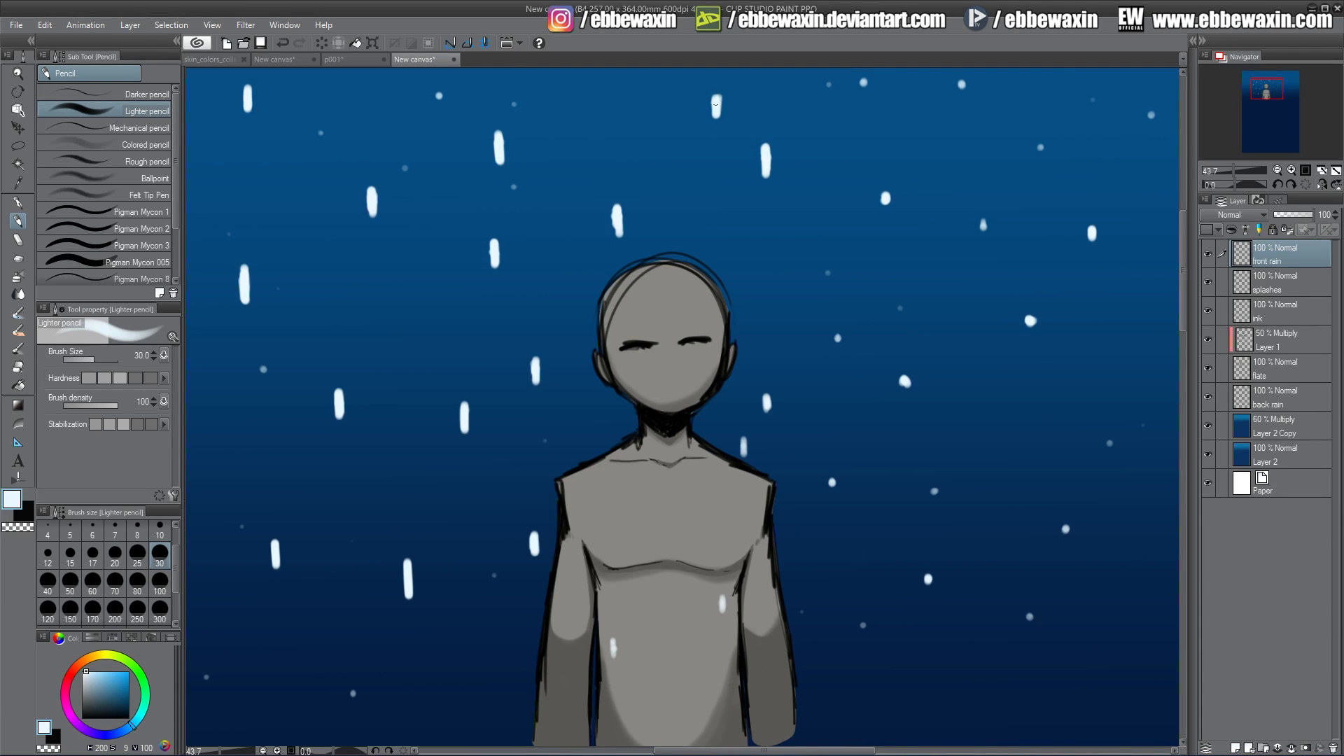
Stretch the smaller dots along the left side into thin vertical streaks.
left_click_drag(438, 95, 438, 85)
left_click_drag(438, 85, 438, 102)
left_click_drag(406, 168, 406, 175)
left_click_drag(321, 133, 322, 143)
left_click_drag(228, 231, 228, 224)
left_click_drag(228, 224, 228, 239)
left_click_drag(264, 369, 263, 363)
left_click_drag(264, 363, 263, 386)
left_click_drag(242, 526, 242, 542)
left_click_drag(206, 677, 206, 700)
left_click_drag(353, 690, 355, 706)
mouse_move(546, 448)
left_mouse_down()
mouse_move(547, 435)
mouse_move(547, 463)
left_mouse_up()
left_click_drag(492, 572, 492, 584)
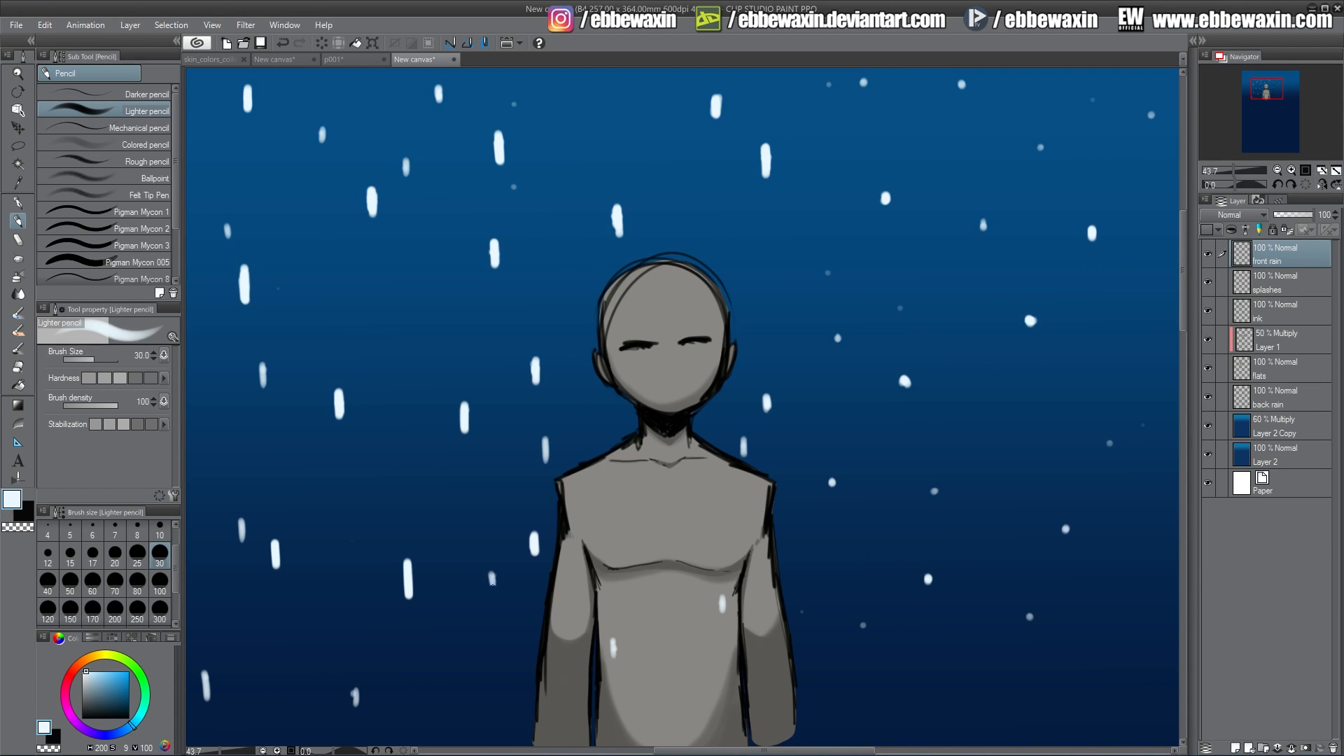
Extend more small dots into streaks, including those to the right of the figure.
left_click_drag(371, 490, 371, 504)
left_click_drag(284, 280, 283, 289)
left_click_drag(829, 76, 831, 99)
left_click_drag(516, 181, 515, 198)
left_click_drag(513, 96, 514, 112)
mouse_move(828, 269)
left_mouse_down()
mouse_move(828, 287)
mouse_move(900, 320)
left_mouse_up()
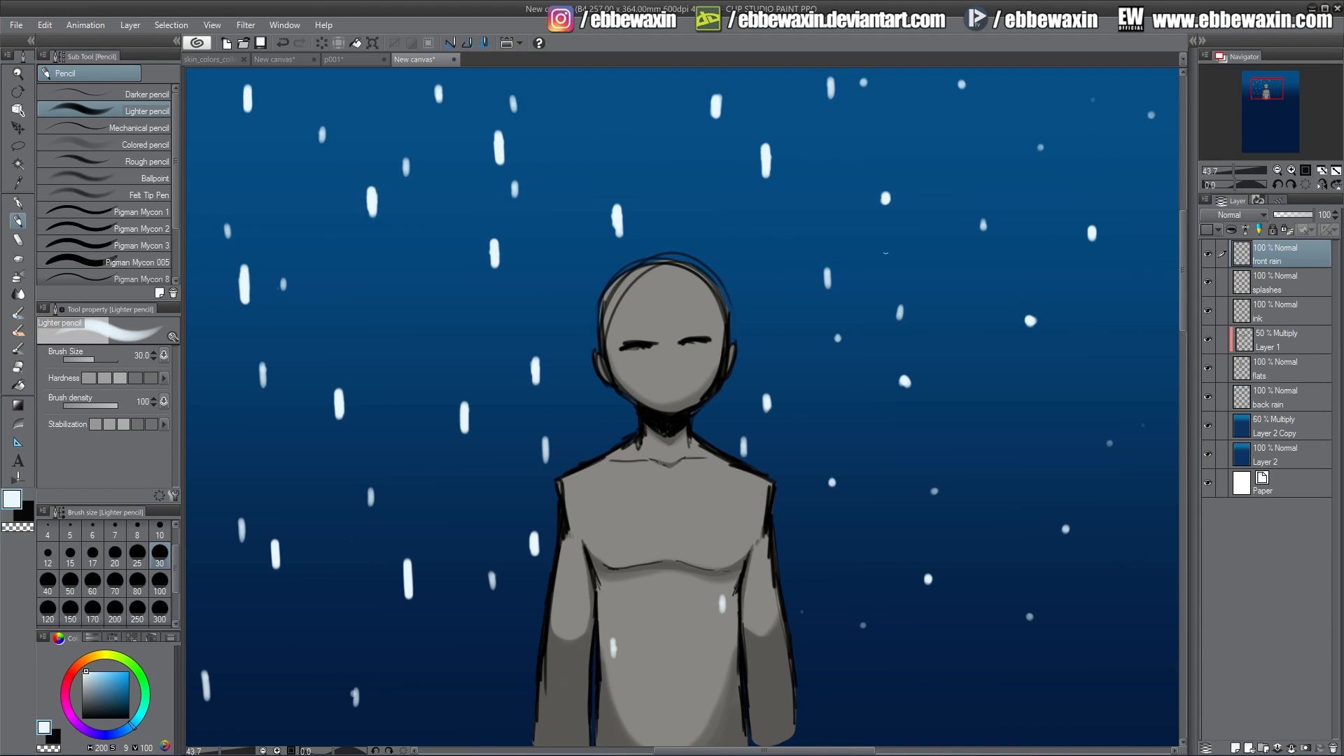
left_click_drag(886, 186, 885, 224)
left_click_drag(830, 75, 831, 108)
left_click_drag(900, 298, 906, 401)
left_click_drag(827, 261, 828, 299)
left_click_drag(839, 330, 839, 354)
left_click_drag(833, 470, 831, 497)
left_click_drag(766, 388, 767, 417)
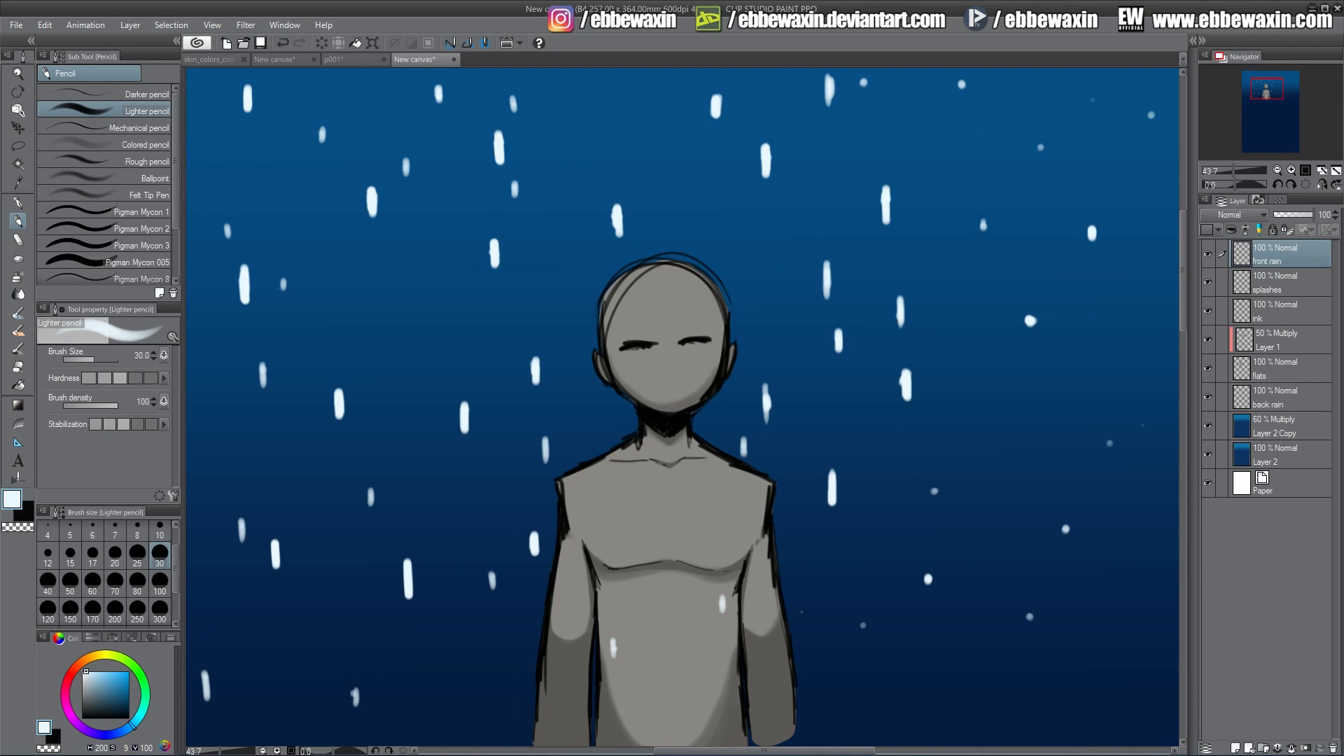
Stretch more dots around the figure and upper right into vertical rain streaks.
mouse_move(928, 567)
left_mouse_down()
mouse_move(928, 602)
mouse_move(864, 625)
mouse_move(802, 625)
left_mouse_up()
left_click_drag(722, 589, 723, 604)
left_click_drag(612, 634, 614, 669)
left_click_drag(751, 493, 752, 515)
left_click_drag(936, 484, 937, 500)
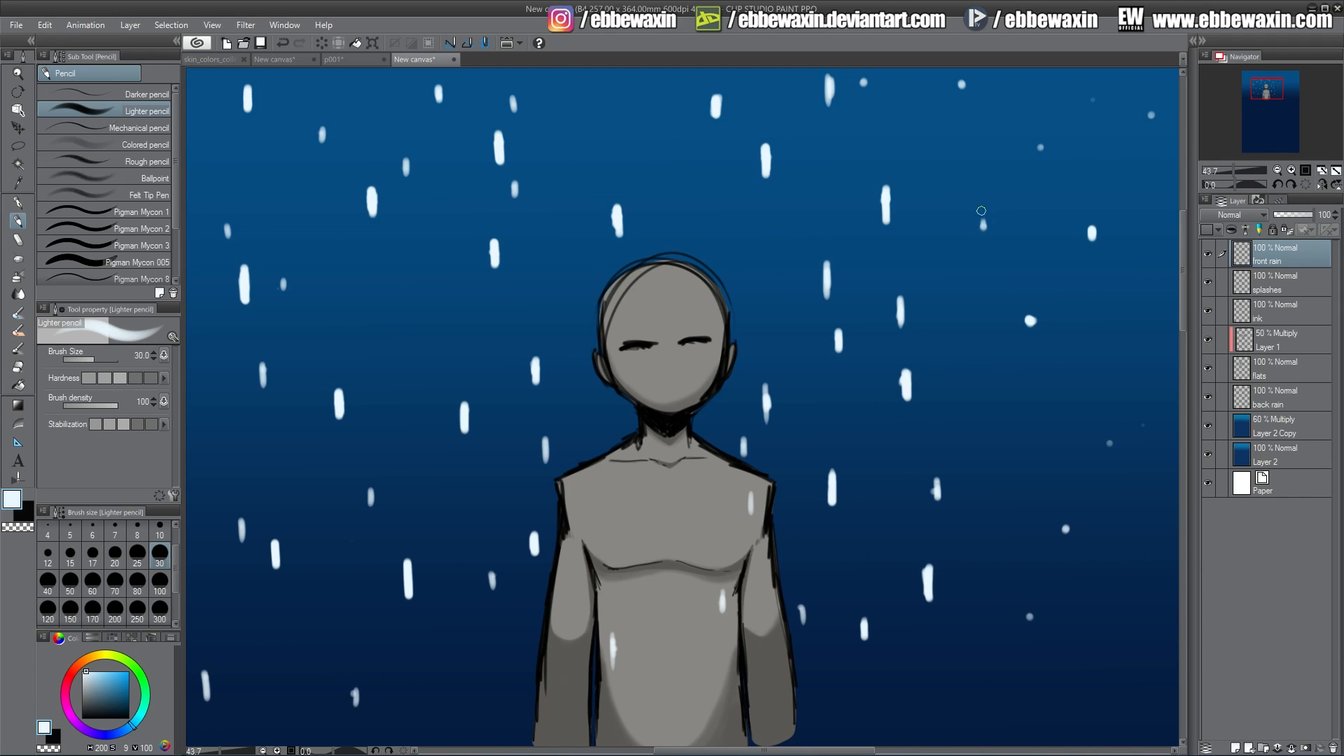
left_click_drag(982, 211, 983, 248)
left_click_drag(963, 75, 964, 95)
left_click_drag(864, 74, 865, 90)
left_click_drag(1030, 306, 1030, 344)
left_click_drag(1091, 223, 1093, 253)
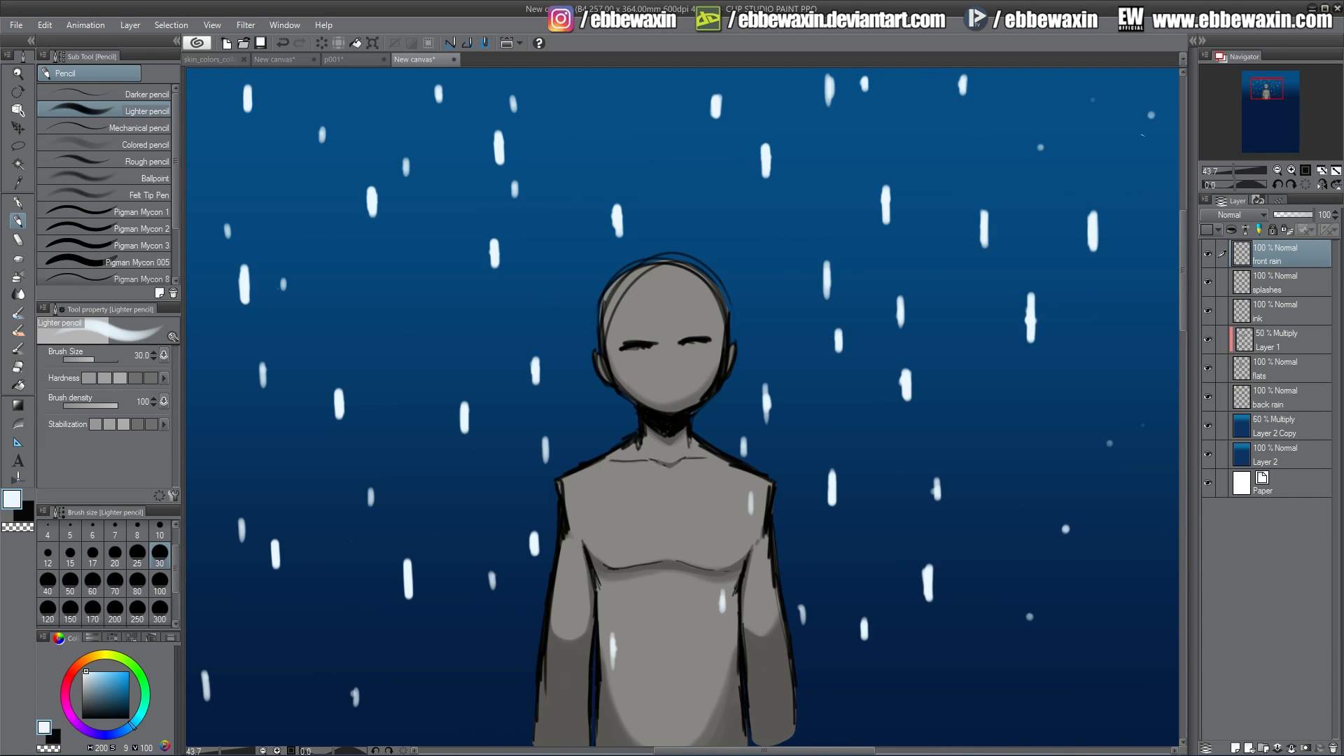
Extend the remaining small dots along the top and right edges into short streaks.
left_click_drag(1151, 104, 1153, 125)
left_click_drag(1093, 91, 1095, 105)
left_click_drag(1040, 140, 1040, 161)
left_click_drag(1111, 435, 1111, 455)
left_click_drag(1066, 522, 1066, 555)
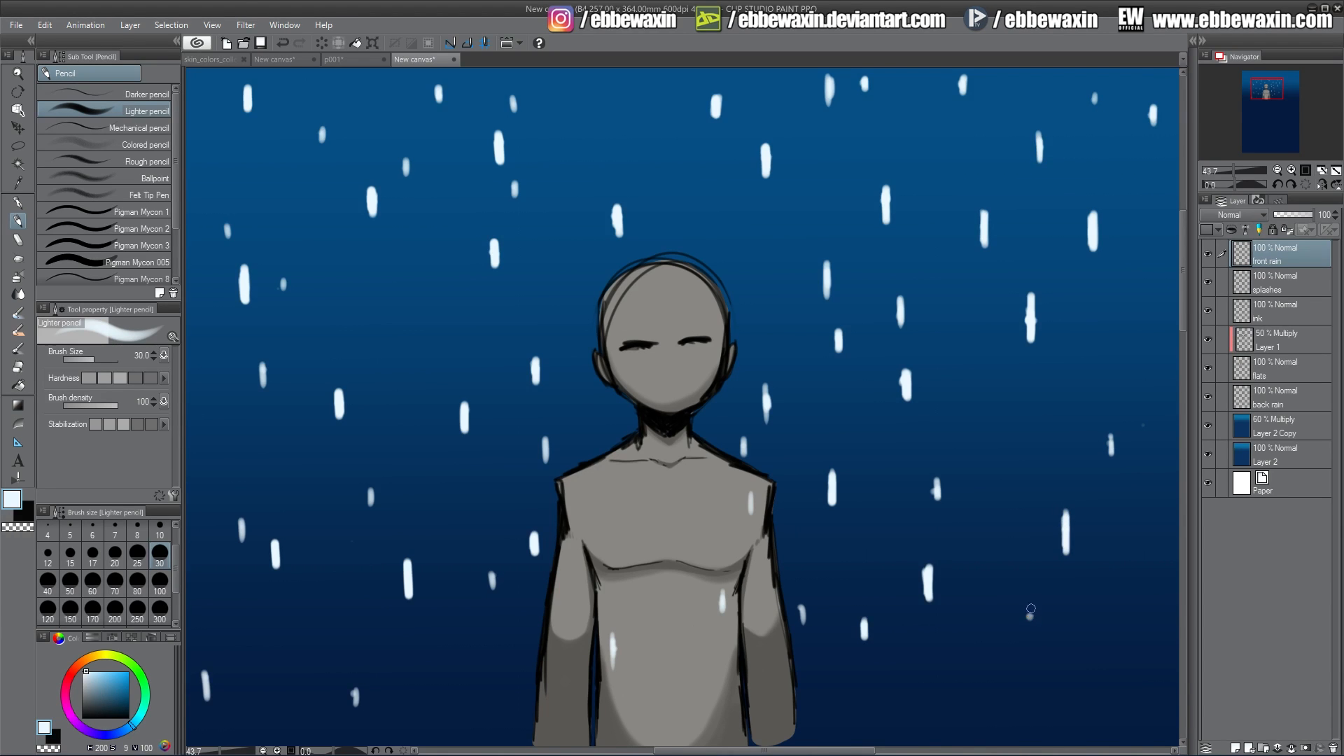
left_click_drag(1031, 606, 1031, 634)
left_click_drag(978, 578, 978, 587)
left_click_drag(985, 407, 986, 415)
left_click_drag(1155, 270, 1155, 278)
left_click_drag(1055, 138, 1055, 146)
left_click_drag(620, 87, 620, 96)
left_click_drag(725, 239, 726, 249)
left_click_drag(606, 408, 607, 419)
left_click_drag(606, 198, 605, 205)
left_click_drag(740, 207, 740, 214)
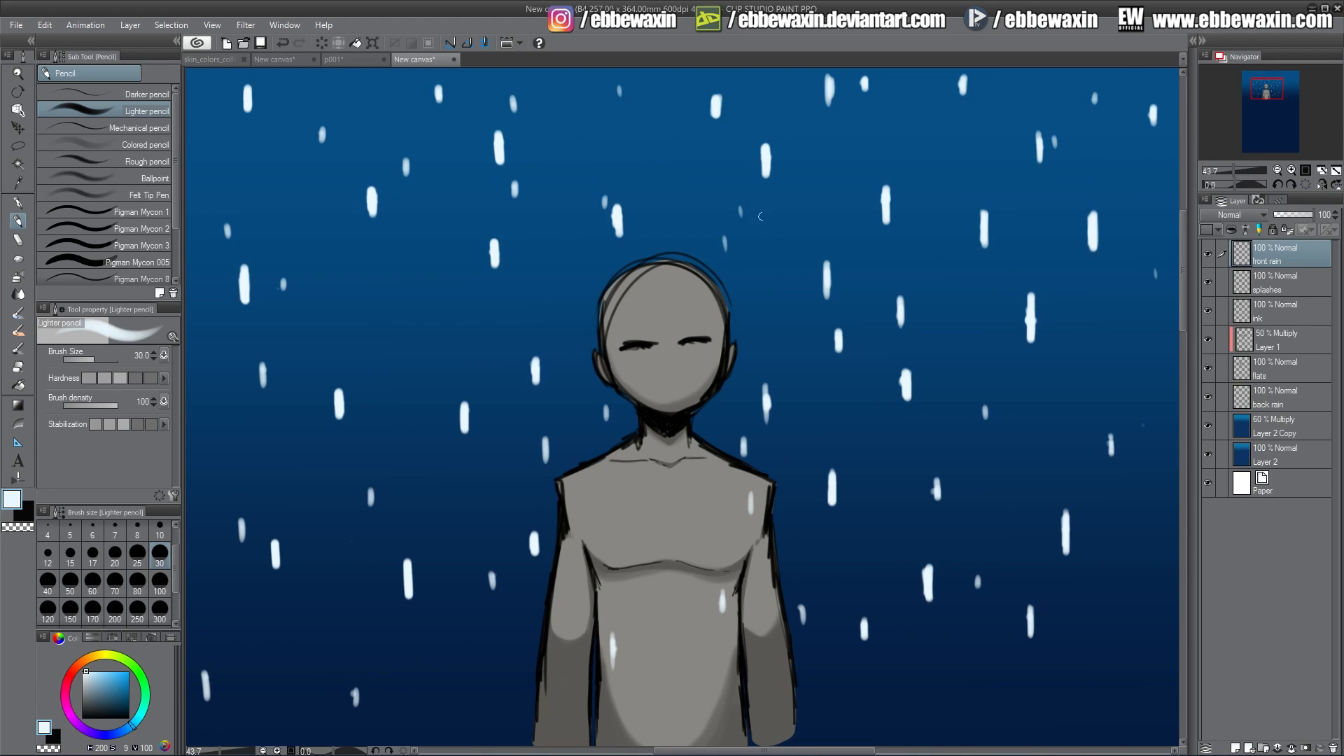
Apply a Movable blur to the front rain layer with area 100 and direction -92.
left_click(246, 25)
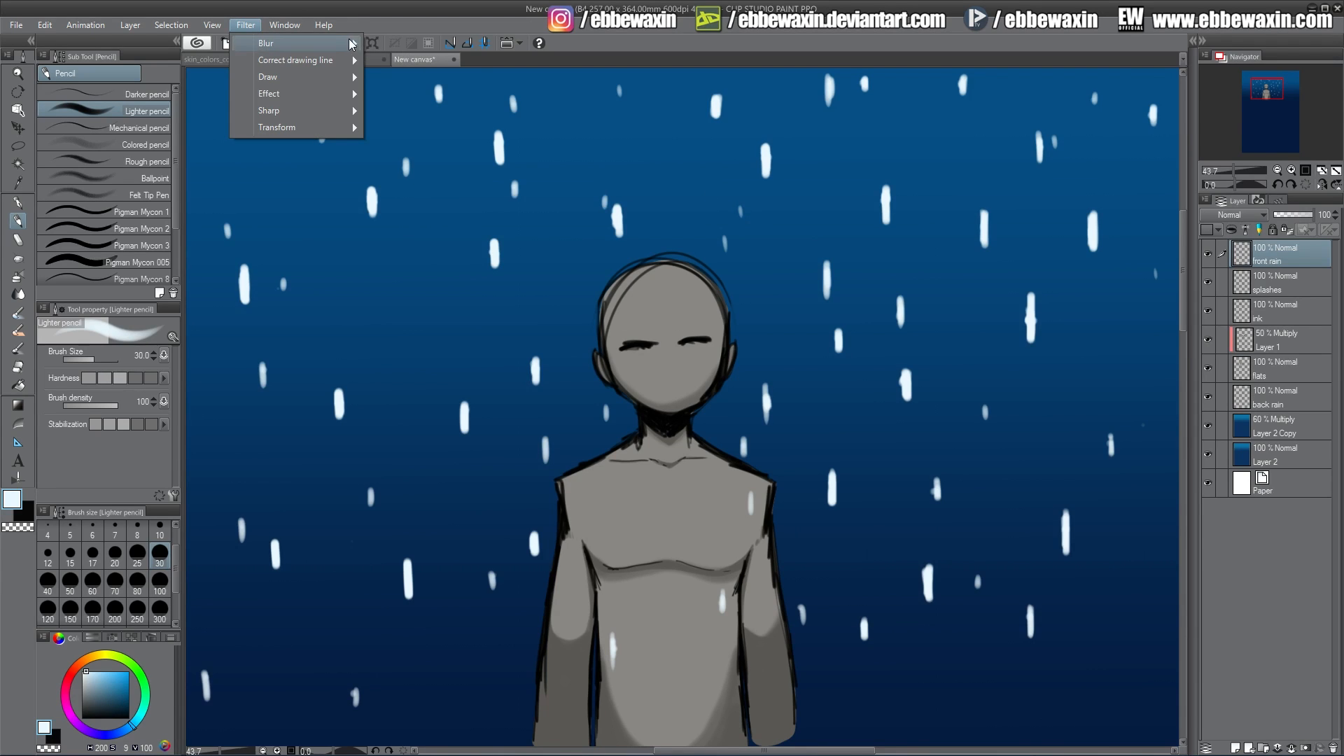
mouse_move(336, 43)
left_click(404, 96)
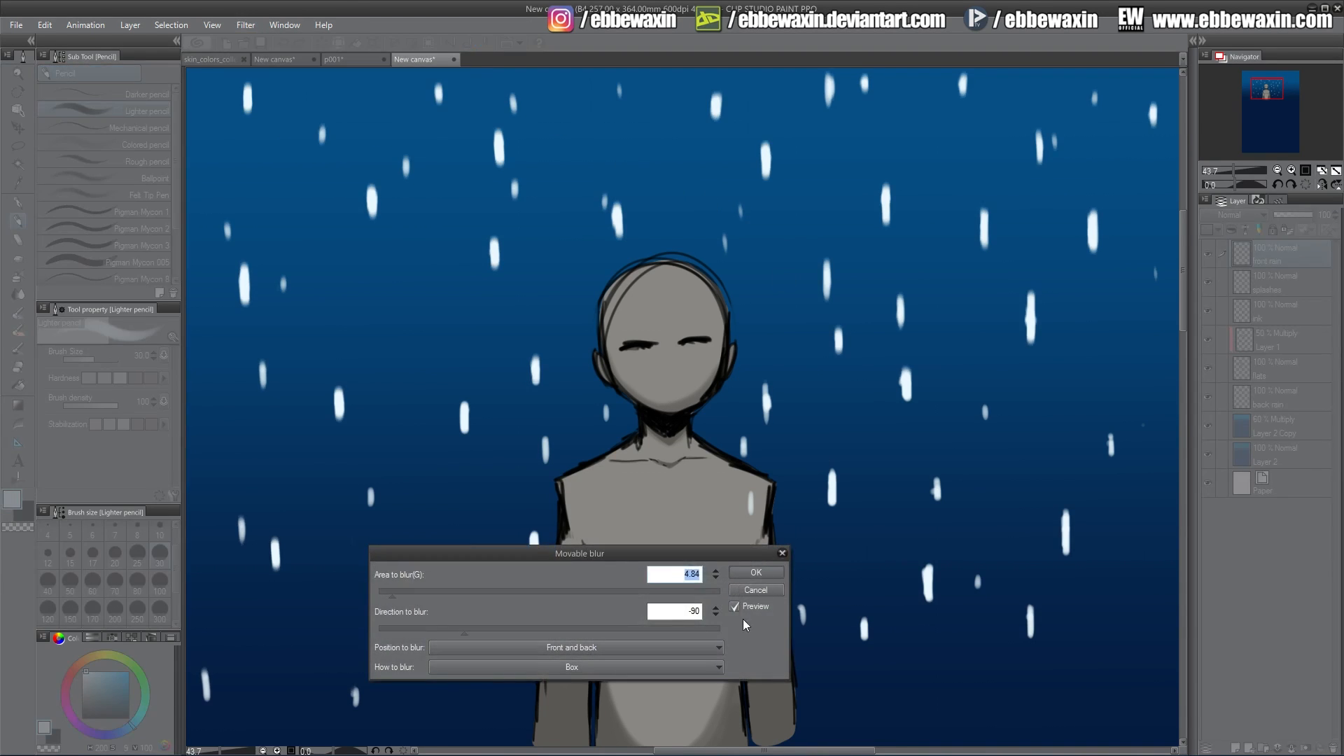
left_click(714, 607)
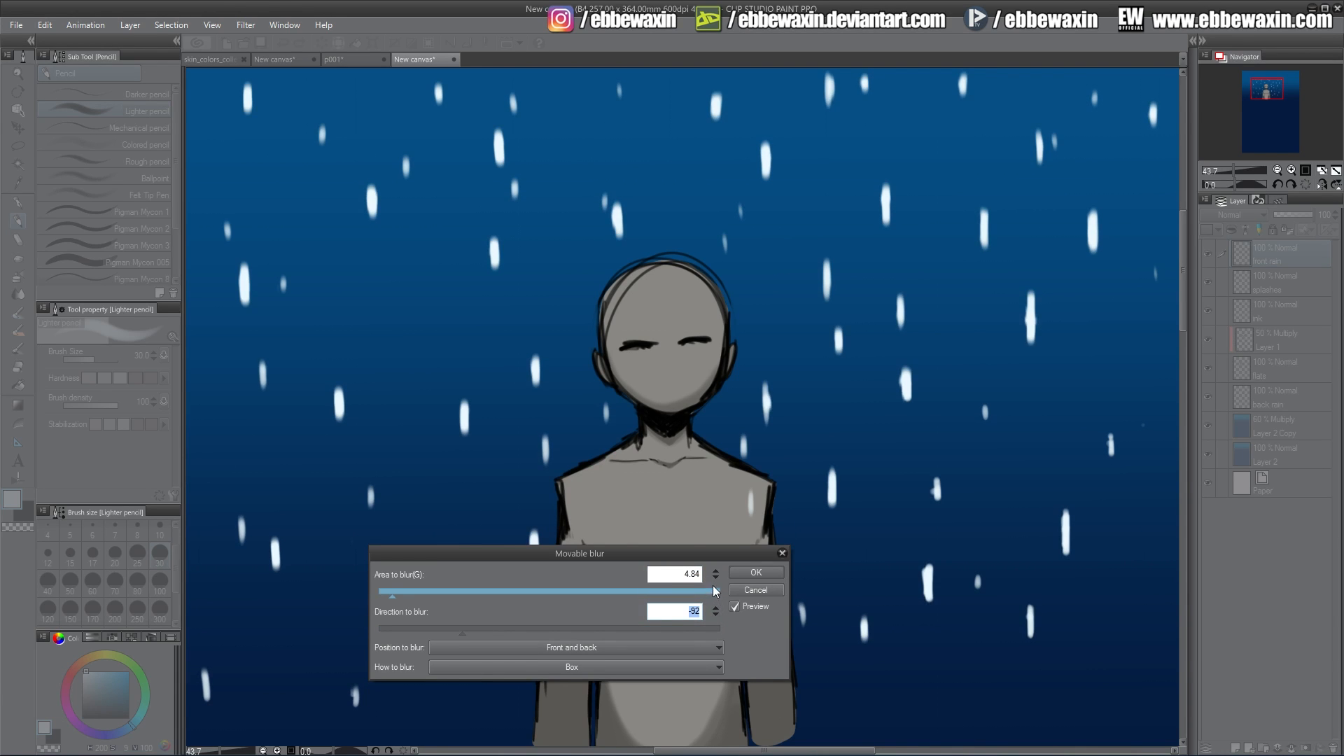
left_click_drag(471, 592, 721, 594)
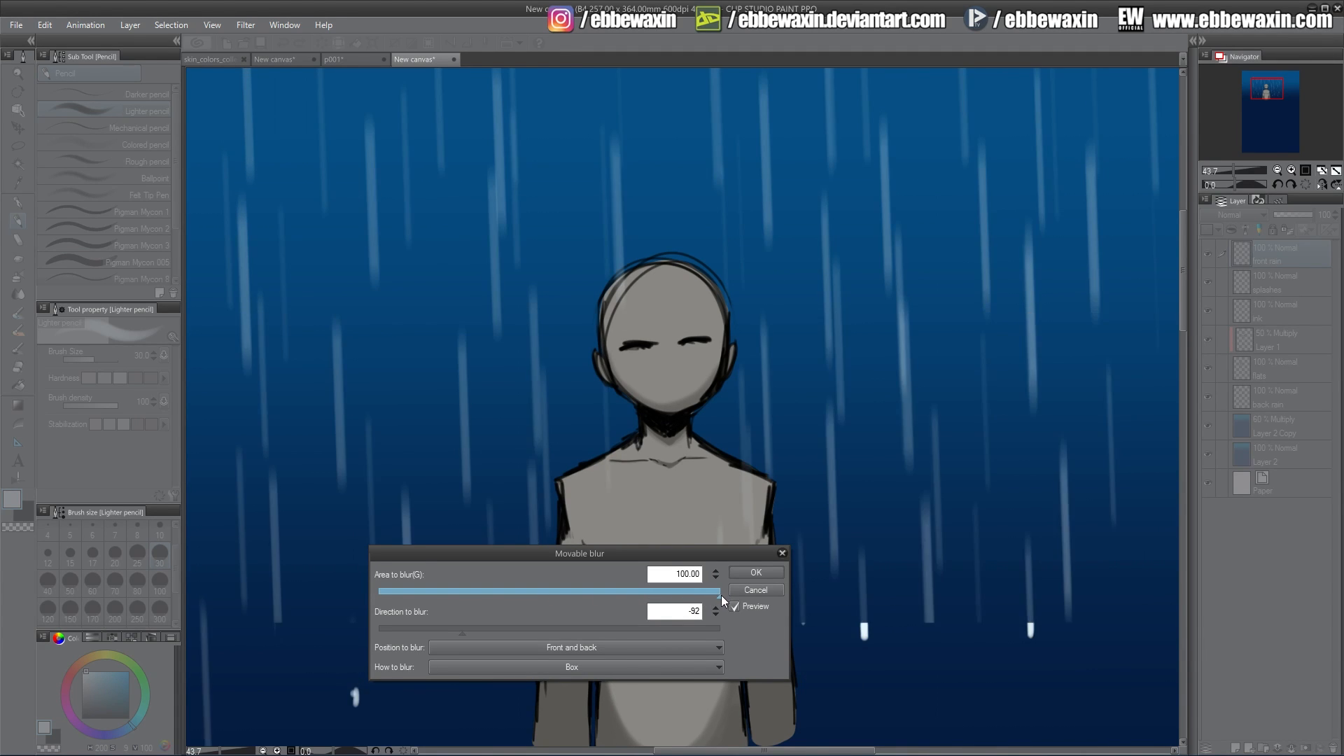
left_click(756, 575)
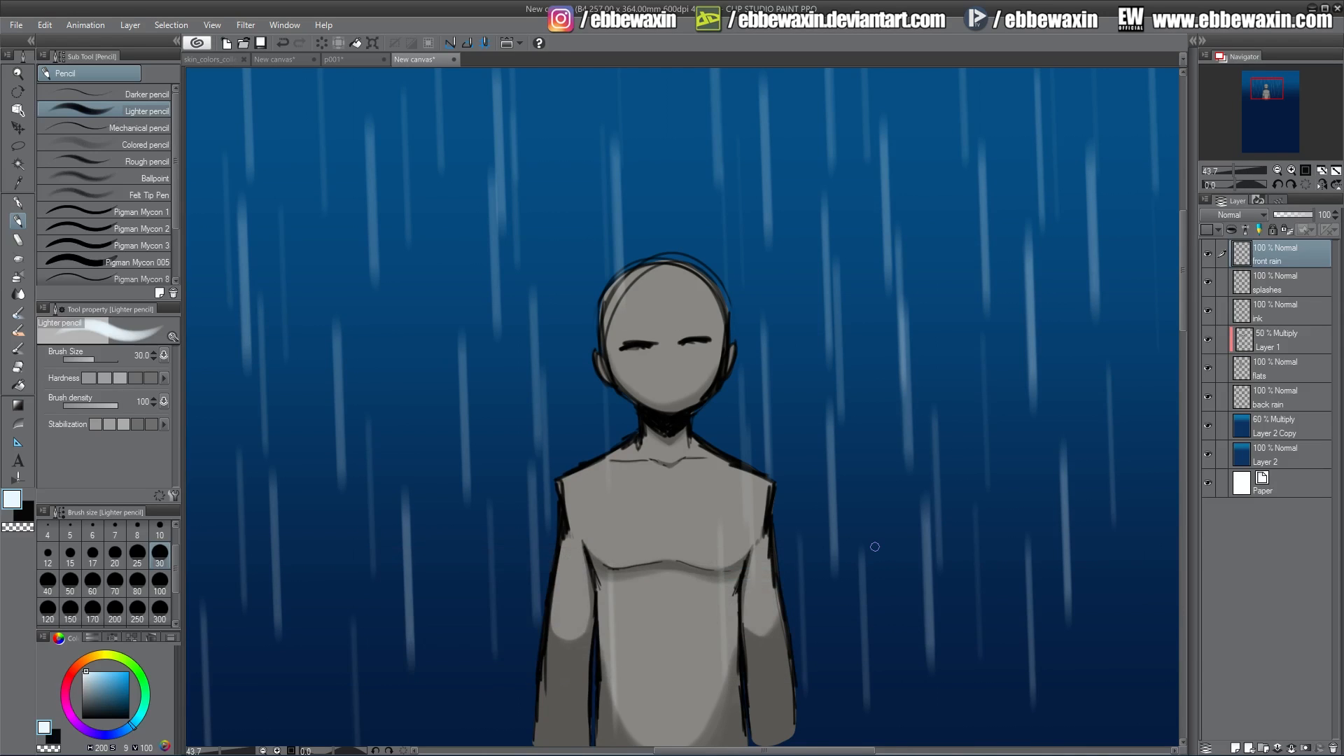
right_click(1271, 253)
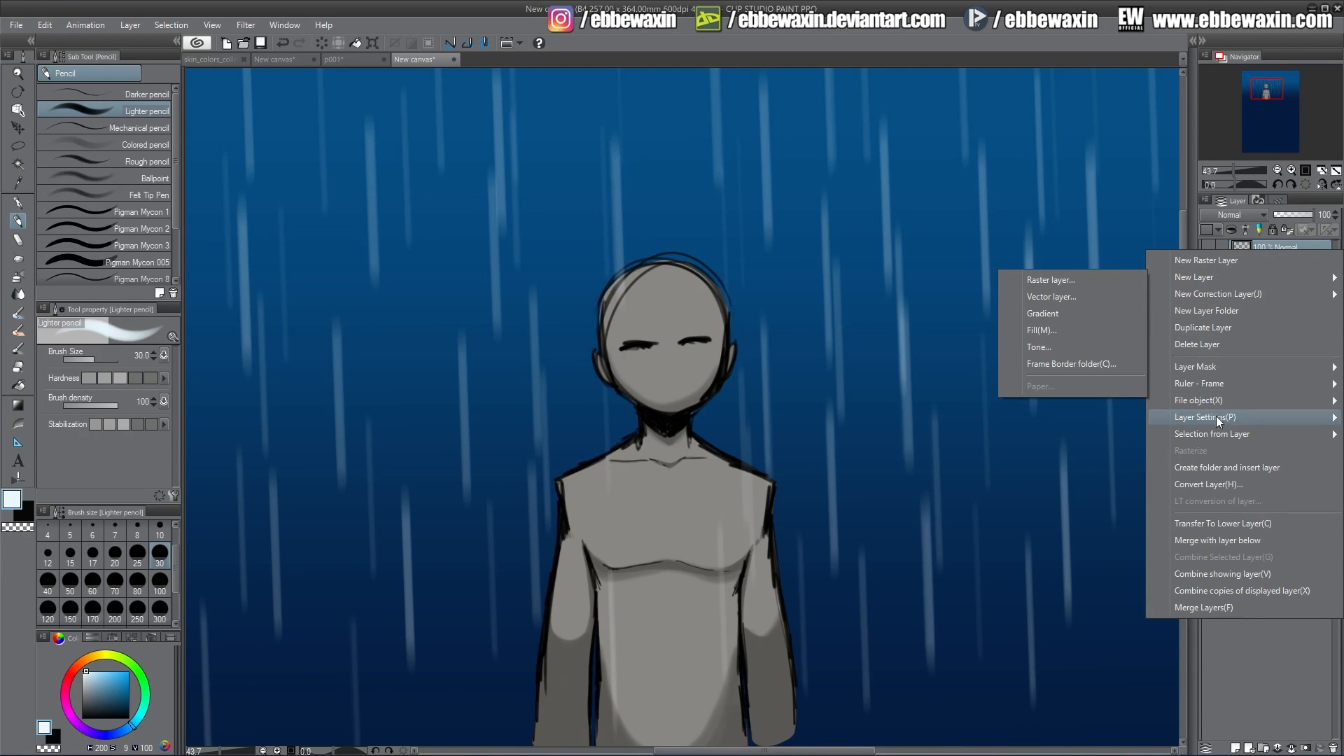
left_click(1204, 329)
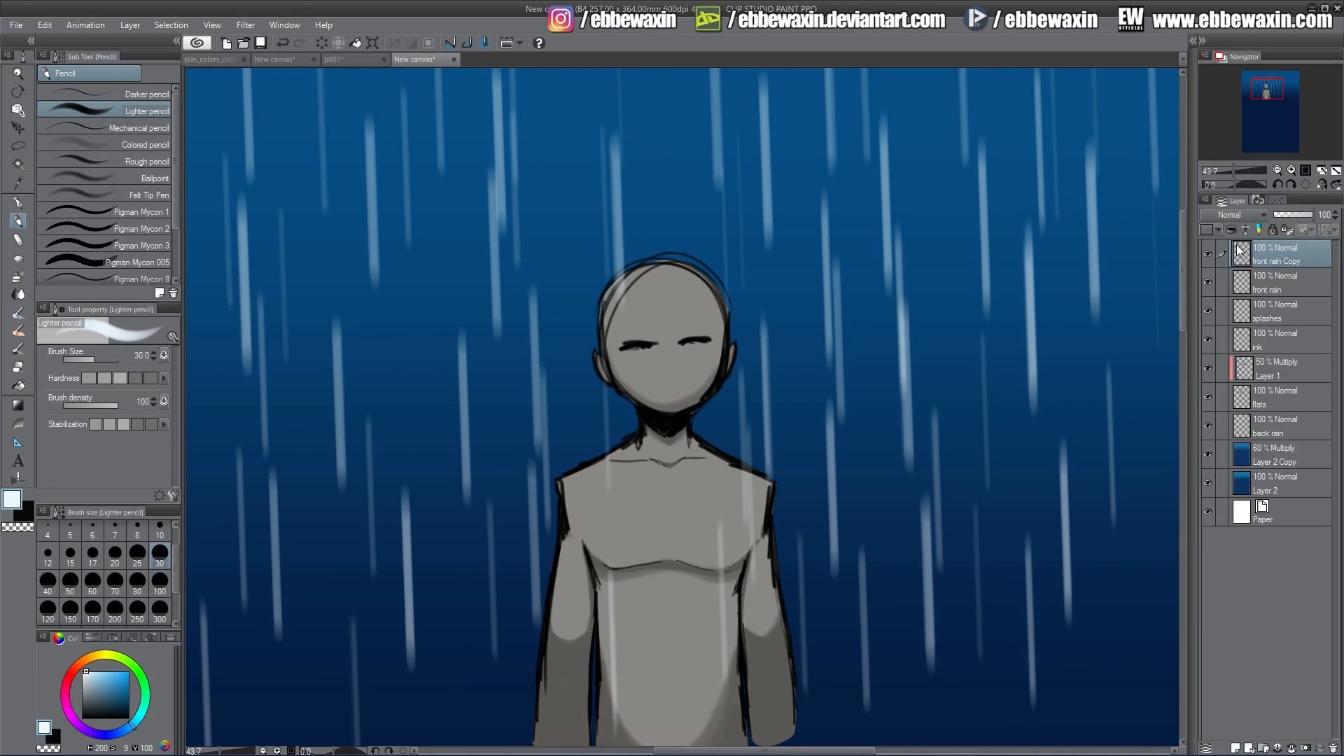
right_click(1274, 250)
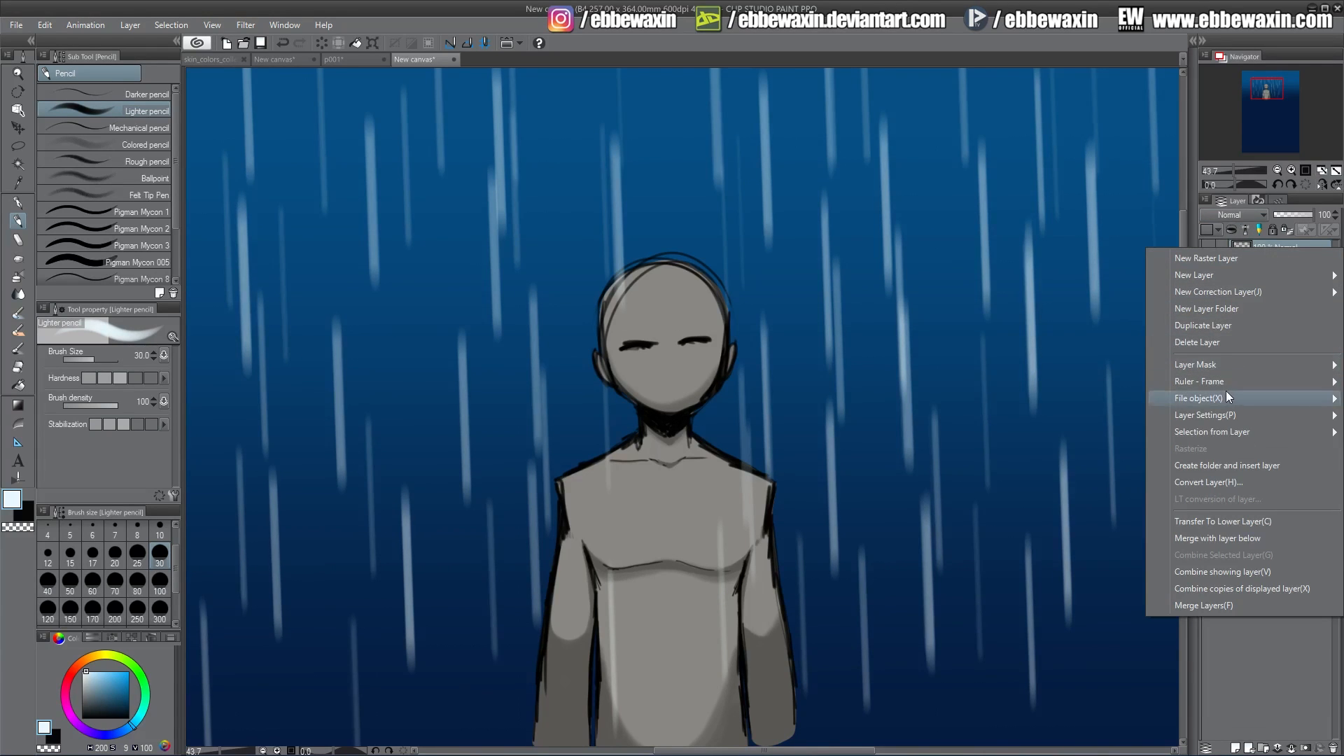
left_click(1198, 343)
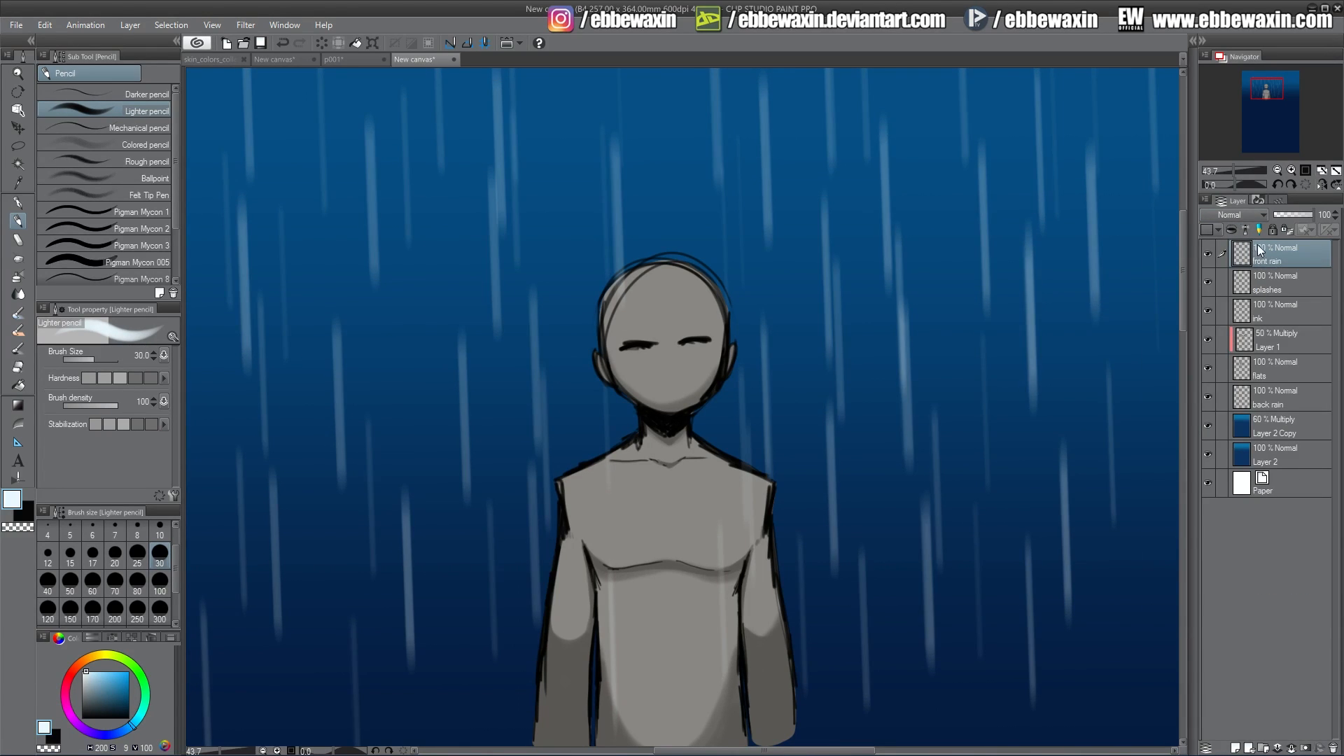
Set the front rain layer's blending mode to Add (Glow).
left_click(1229, 217)
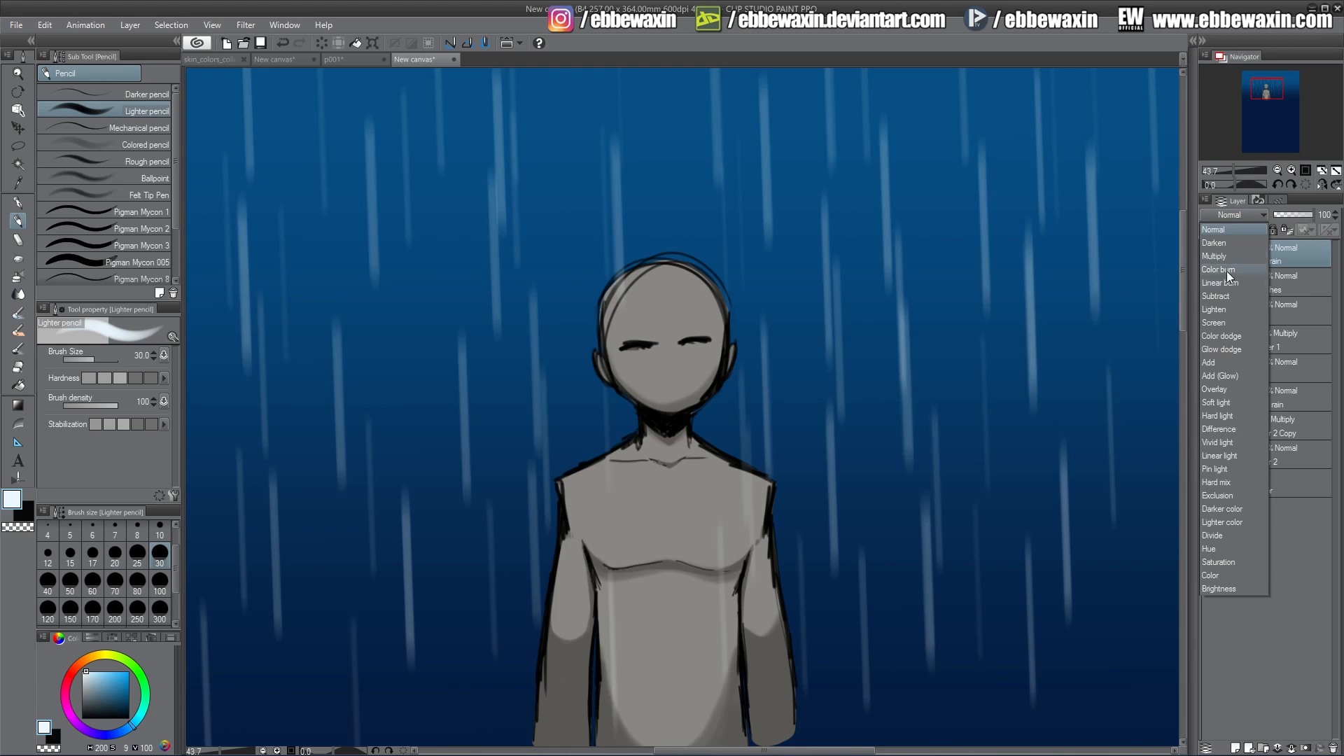
left_click(1220, 374)
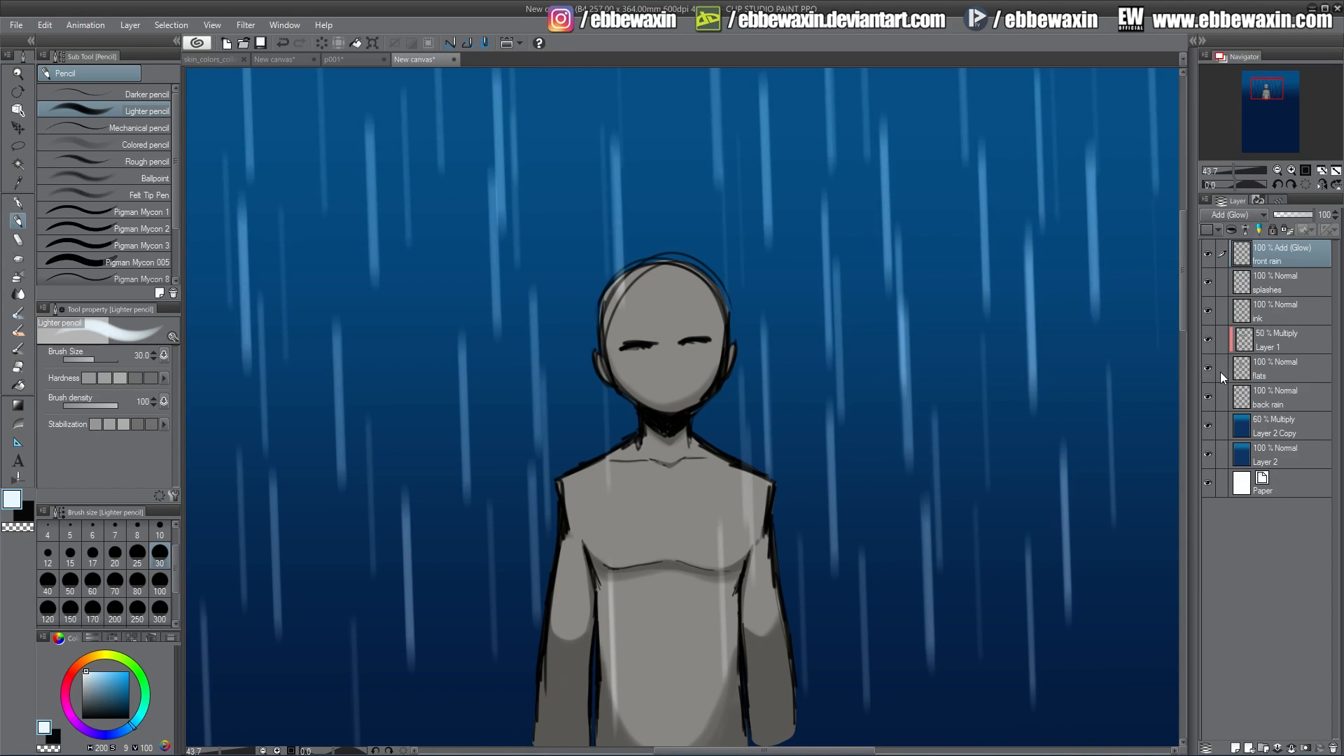
Duplicate the front rain layer and lower the copy's opacity to 40%.
right_click(1280, 256)
left_click(1226, 330)
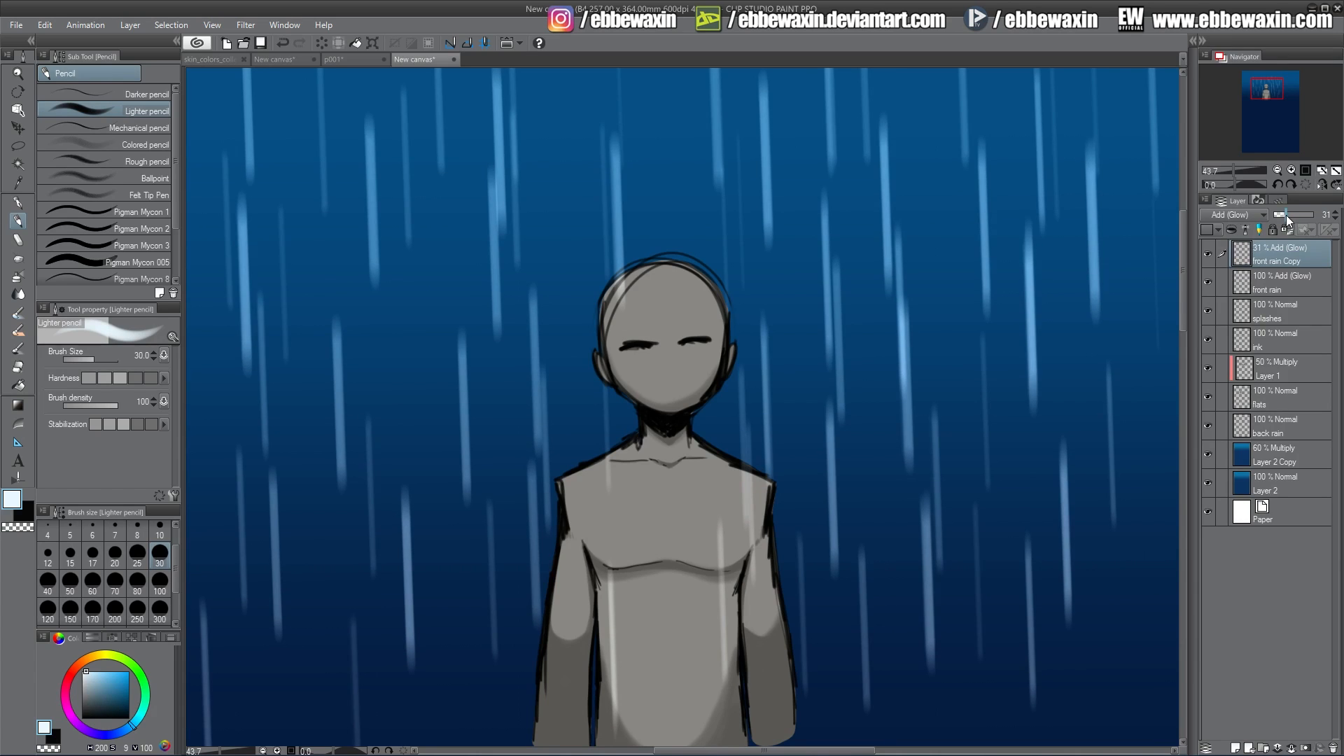
left_click_drag(1286, 219, 1290, 219)
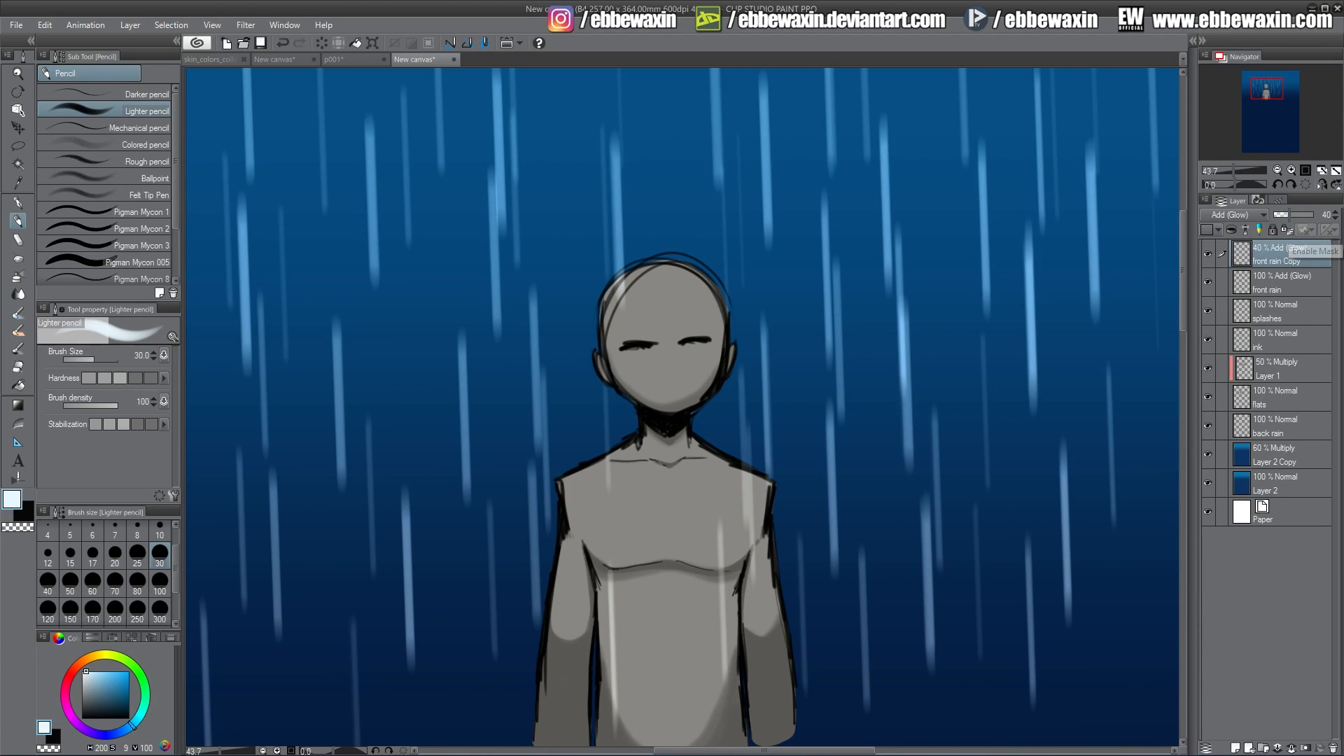
Apply another Movable blur to the front rain copy with area 100 and direction -92.
left_click(246, 24)
mouse_move(329, 47)
left_click(434, 105)
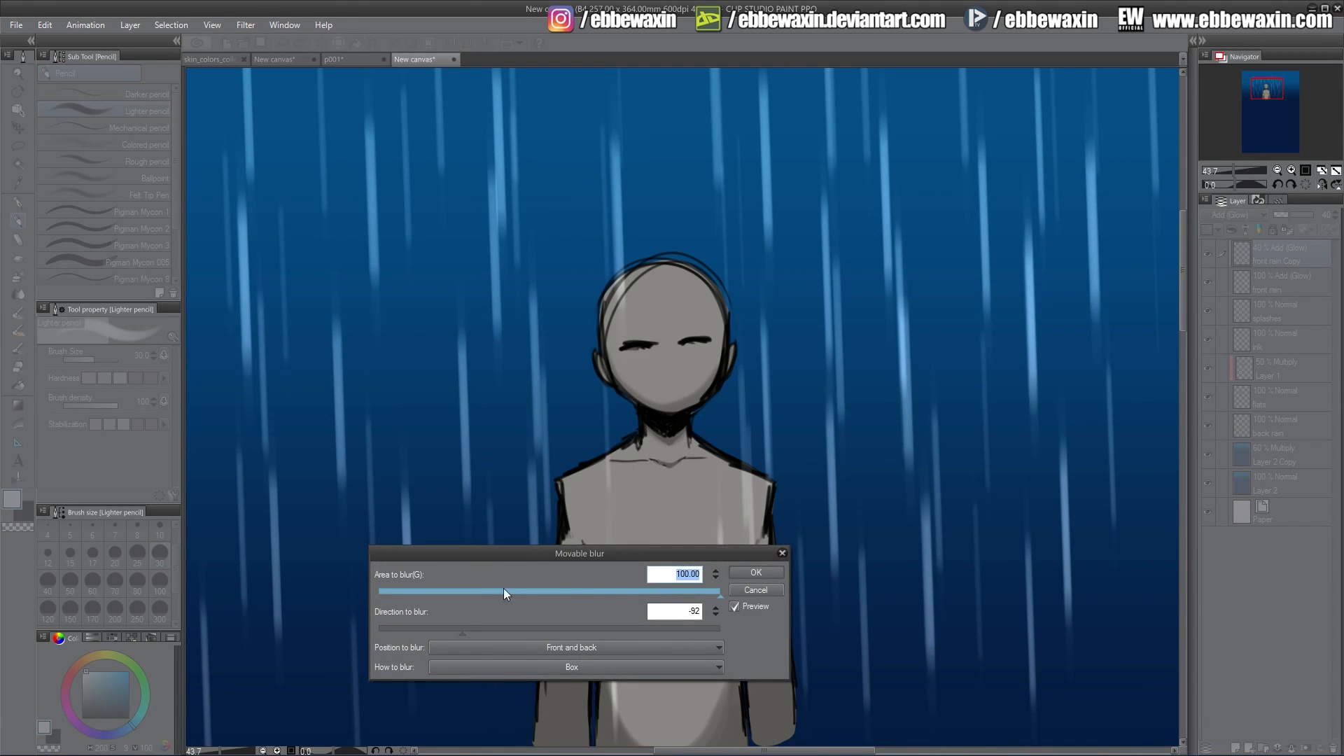
left_click_drag(502, 588, 652, 598)
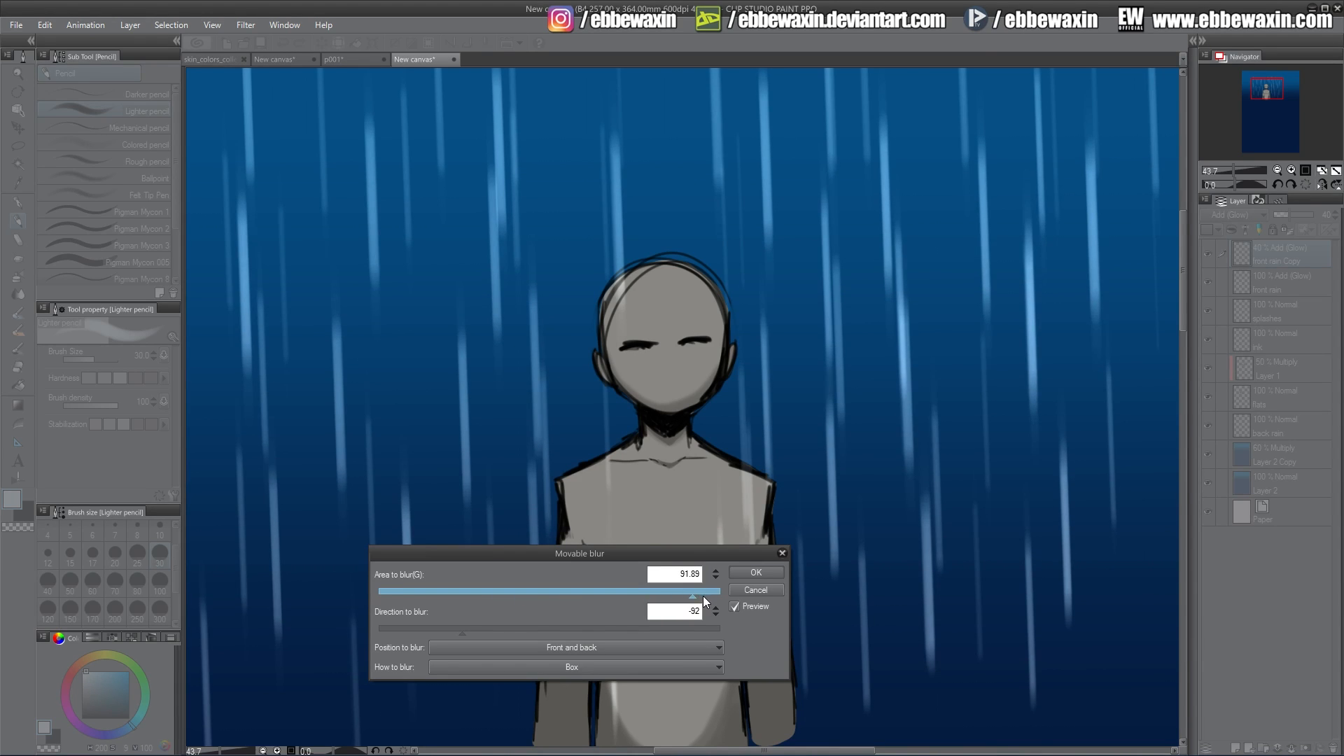
left_click_drag(703, 595, 731, 593)
left_click(771, 572)
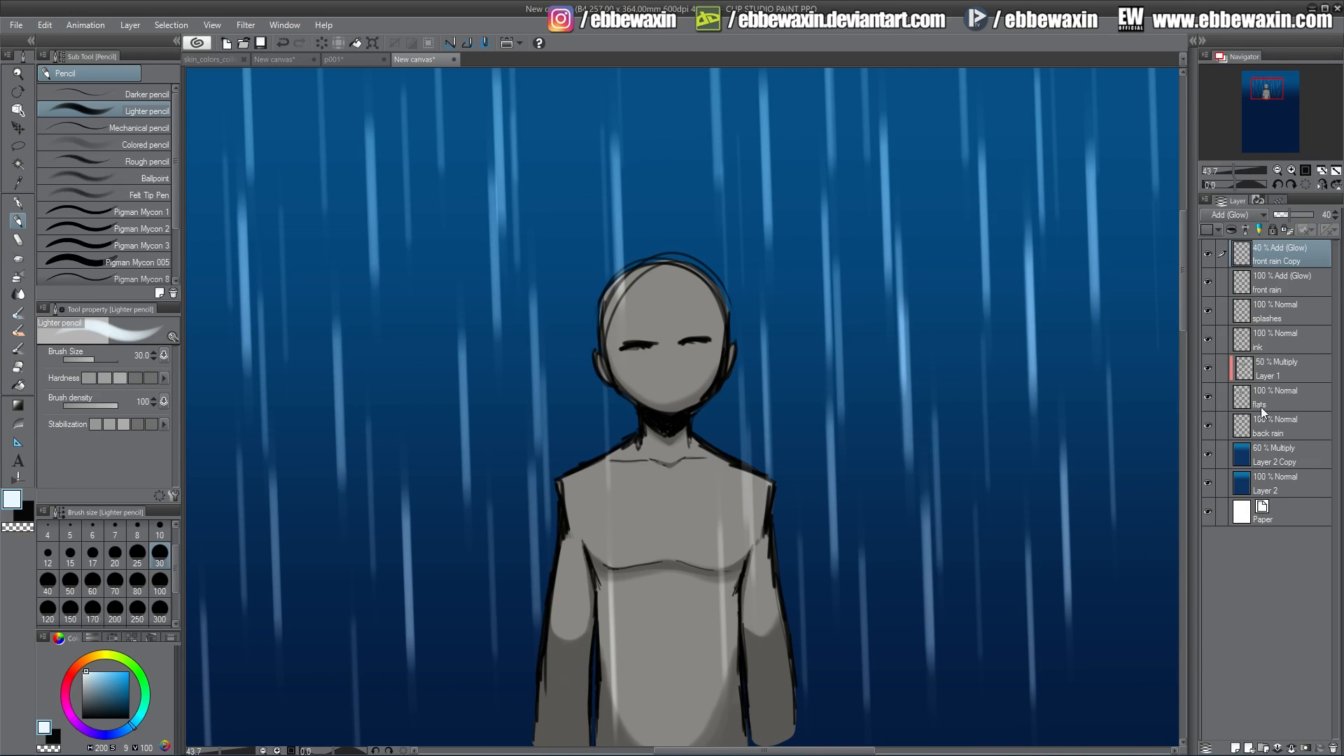
Hide the front rain layers and dab short streaks across the top of the back rain layer at brush size 25.
left_click_drag(1212, 274, 1216, 255)
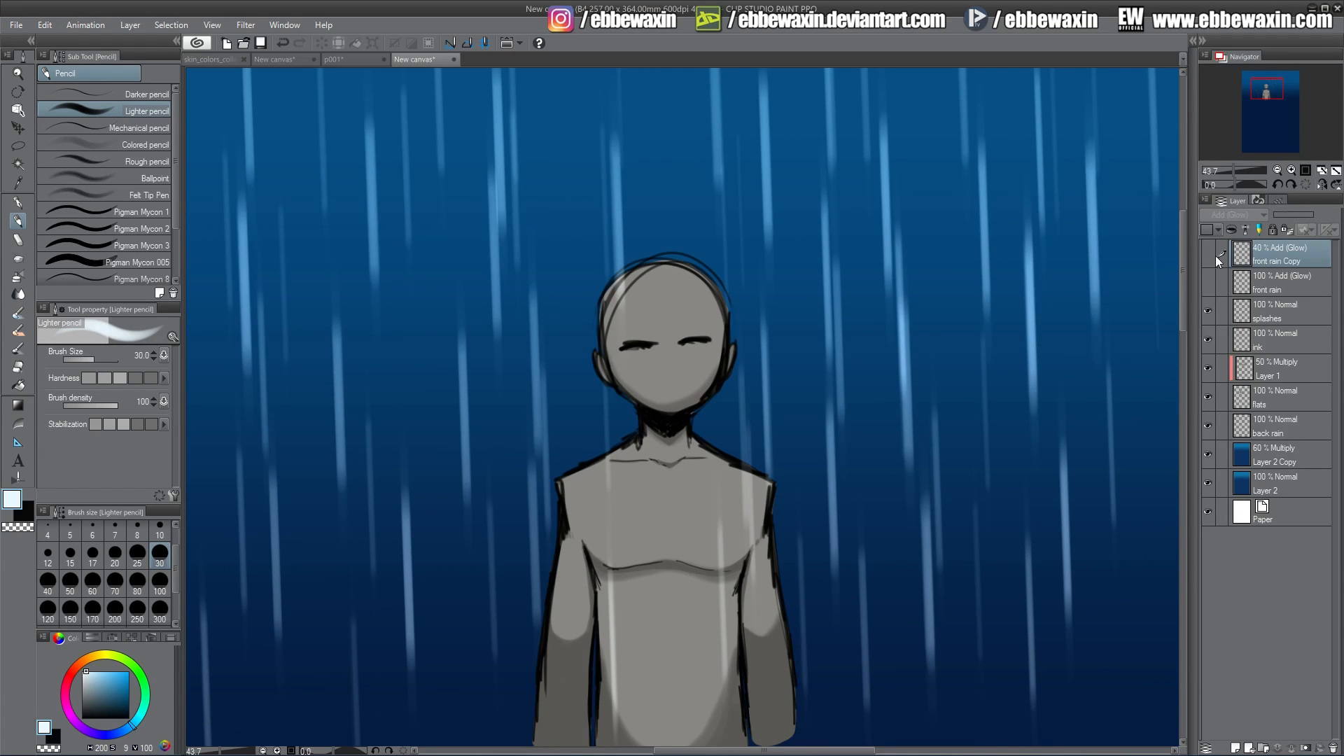
left_click(1266, 428)
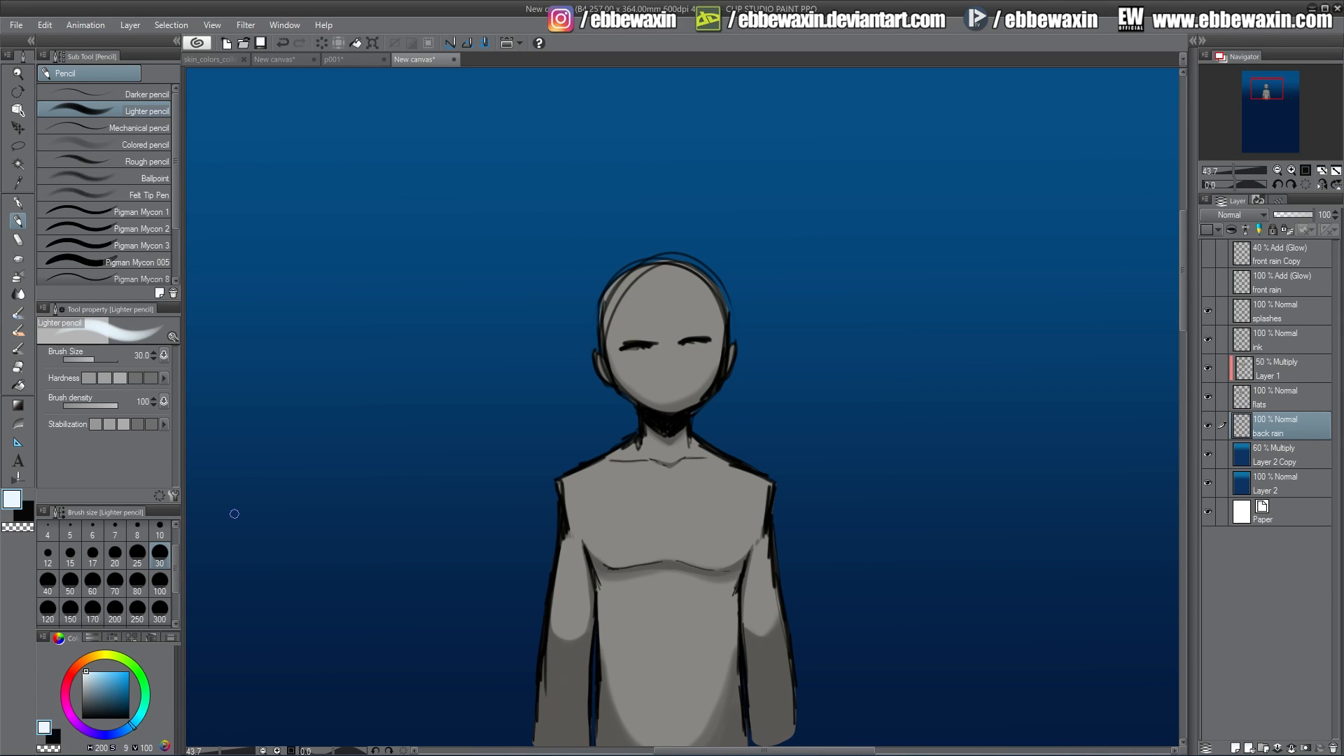
left_click(137, 554)
left_click_drag(293, 152, 294, 169)
left_click_drag(395, 125, 396, 144)
left_click_drag(506, 105, 506, 123)
left_click_drag(592, 159, 591, 180)
left_click_drag(686, 132, 687, 150)
left_click_drag(759, 102, 759, 112)
left_click_drag(912, 109, 912, 130)
left_click_drag(995, 148, 996, 168)
left_click_drag(1121, 116, 1158, 191)
left_click_drag(1106, 249, 1107, 273)
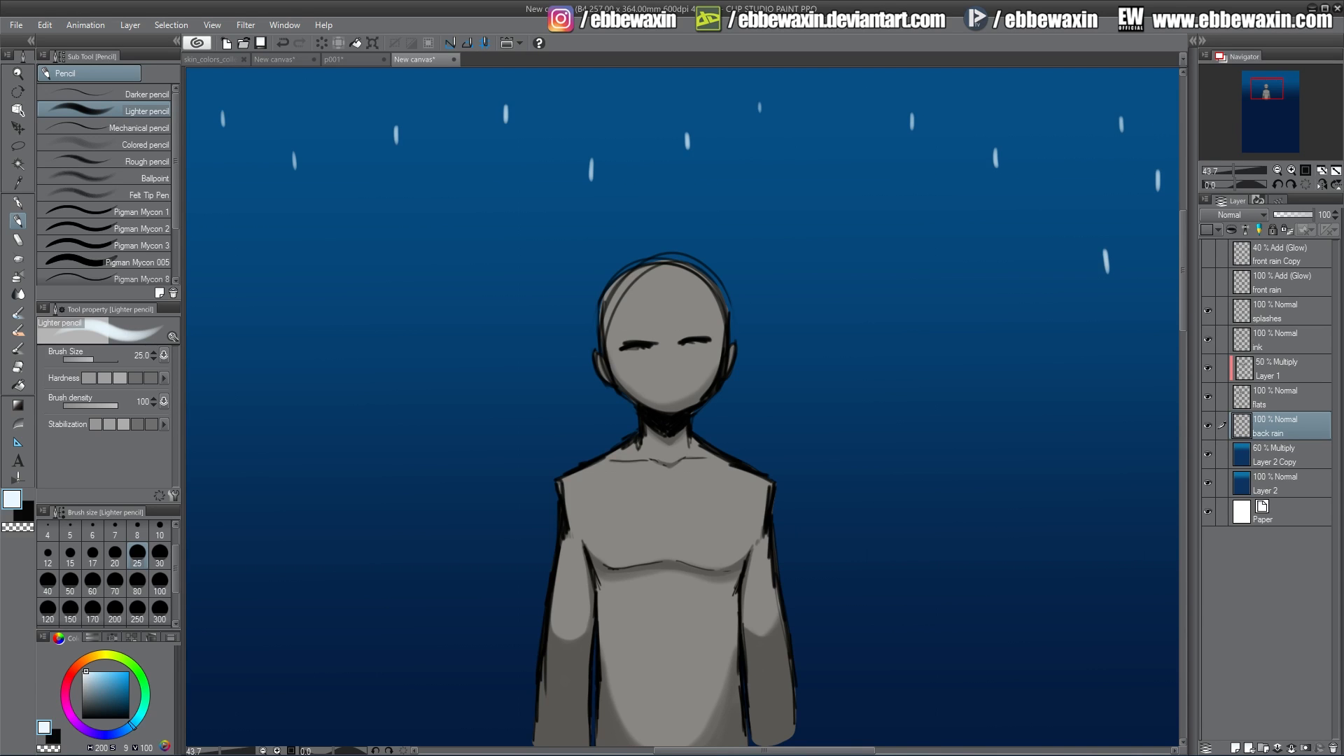
Add more short rain streaks around the head and along the left side of the back rain layer.
left_click_drag(916, 263, 917, 282)
left_click_drag(816, 280, 817, 301)
left_click_drag(740, 256, 741, 266)
left_click_drag(604, 93, 605, 110)
left_click_drag(522, 255, 524, 276)
left_click_drag(435, 219, 437, 245)
left_click_drag(388, 307, 390, 337)
left_click_drag(339, 282, 341, 327)
mouse_move(269, 253)
left_mouse_down()
mouse_move(272, 280)
mouse_move(229, 319)
left_mouse_up()
left_click_drag(231, 435, 233, 467)
mouse_move(269, 538)
left_mouse_down()
mouse_move(272, 571)
mouse_move(333, 642)
left_mouse_up()
left_click_drag(370, 504, 373, 526)
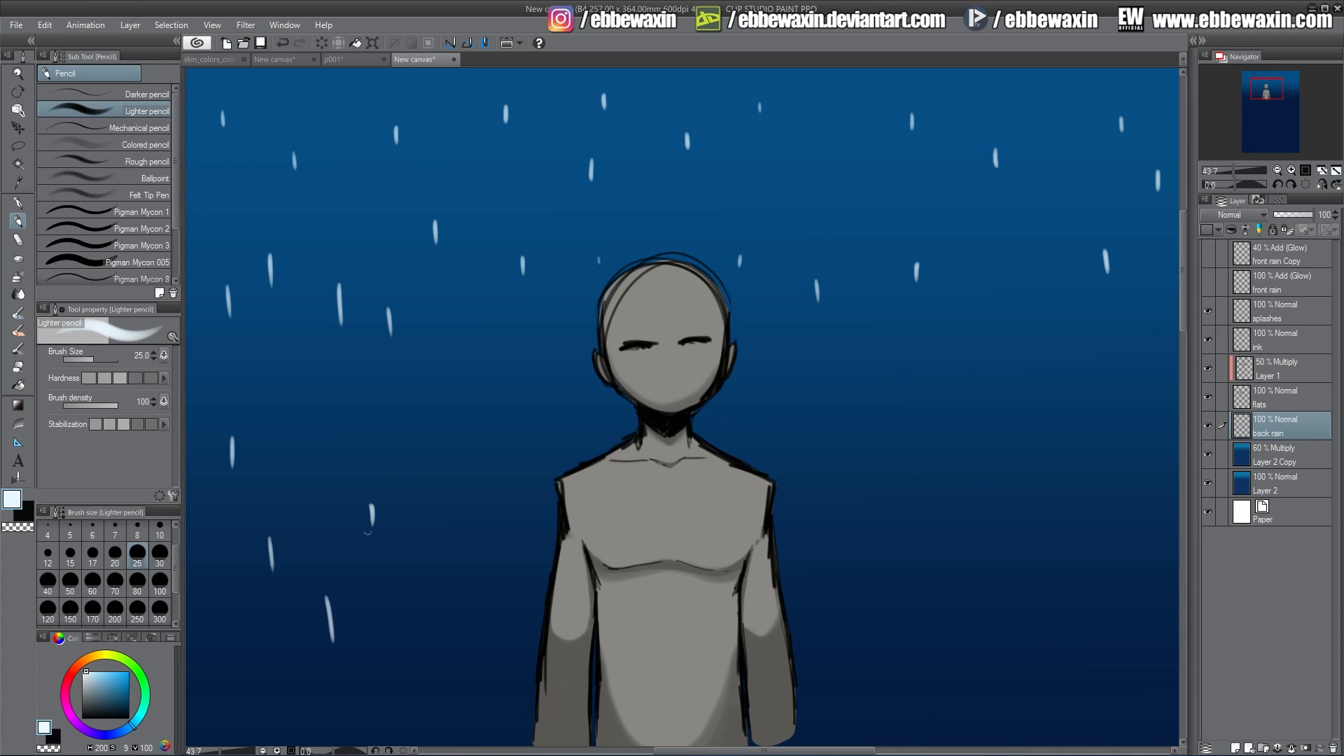
Paint further back rain streaks across the left and middle of the canvas.
left_click_drag(394, 404, 396, 427)
left_click_drag(458, 343, 459, 376)
left_click_drag(472, 497, 474, 550)
left_click_drag(498, 532, 502, 569)
mouse_move(555, 413)
left_mouse_down()
mouse_move(558, 446)
mouse_move(605, 436)
left_mouse_up()
left_click_drag(558, 326, 560, 343)
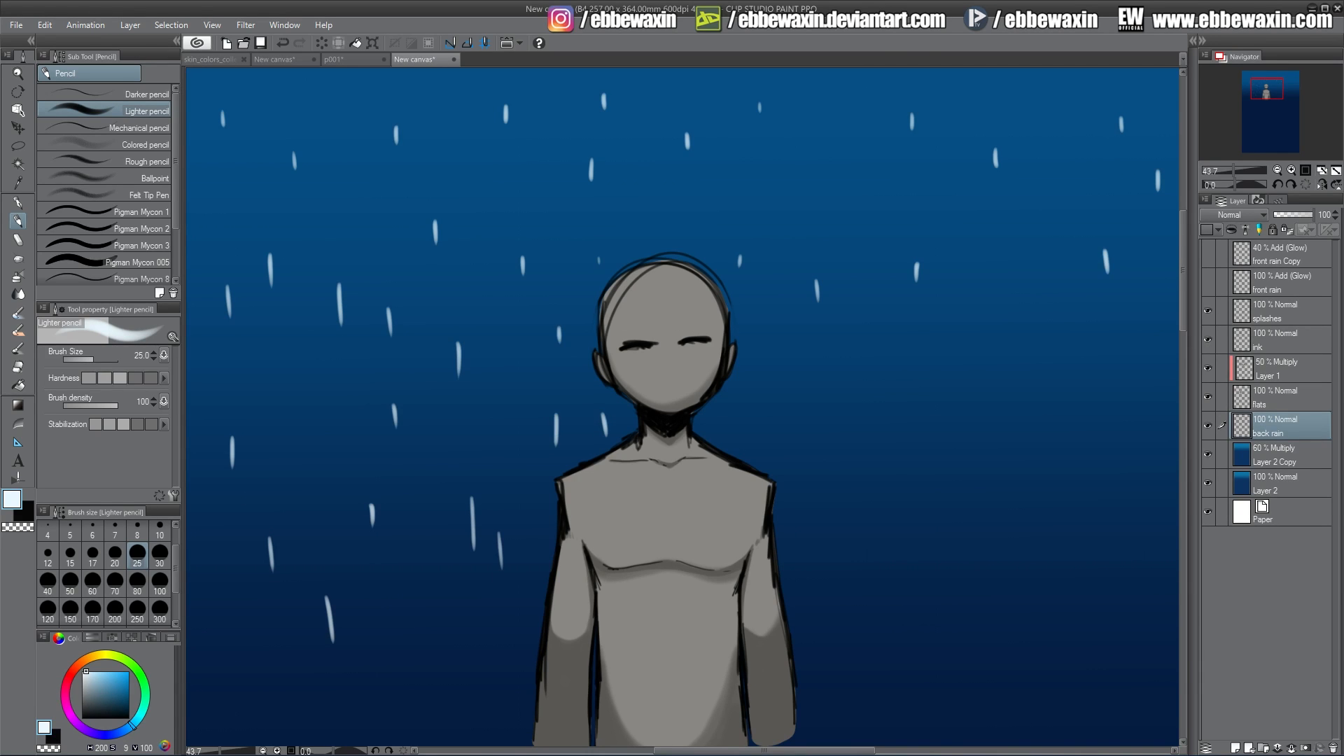
Add back rain streaks over the right side of the canvas.
left_click(726, 418)
left_click_drag(758, 376, 761, 399)
left_click_drag(847, 405, 850, 420)
left_click(861, 508)
left_click_drag(892, 583, 893, 624)
left_click_drag(967, 544, 968, 568)
left_click_drag(998, 463, 1000, 470)
left_click_drag(1024, 397, 1026, 407)
left_click_drag(1051, 352, 1054, 372)
left_click_drag(1006, 257, 1002, 274)
left_click_drag(850, 175, 853, 191)
left_click_drag(876, 206, 876, 212)
left_click_drag(923, 366, 923, 402)
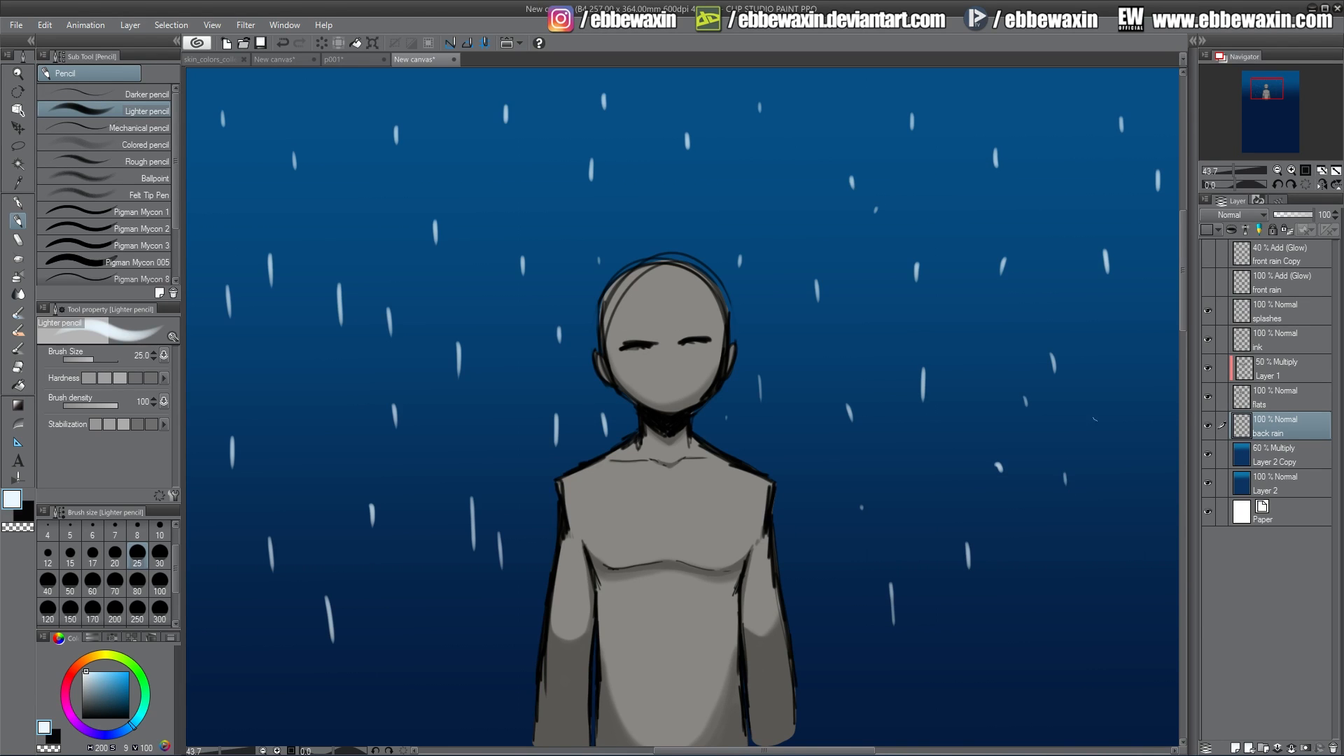
left_click_drag(1134, 356, 1138, 374)
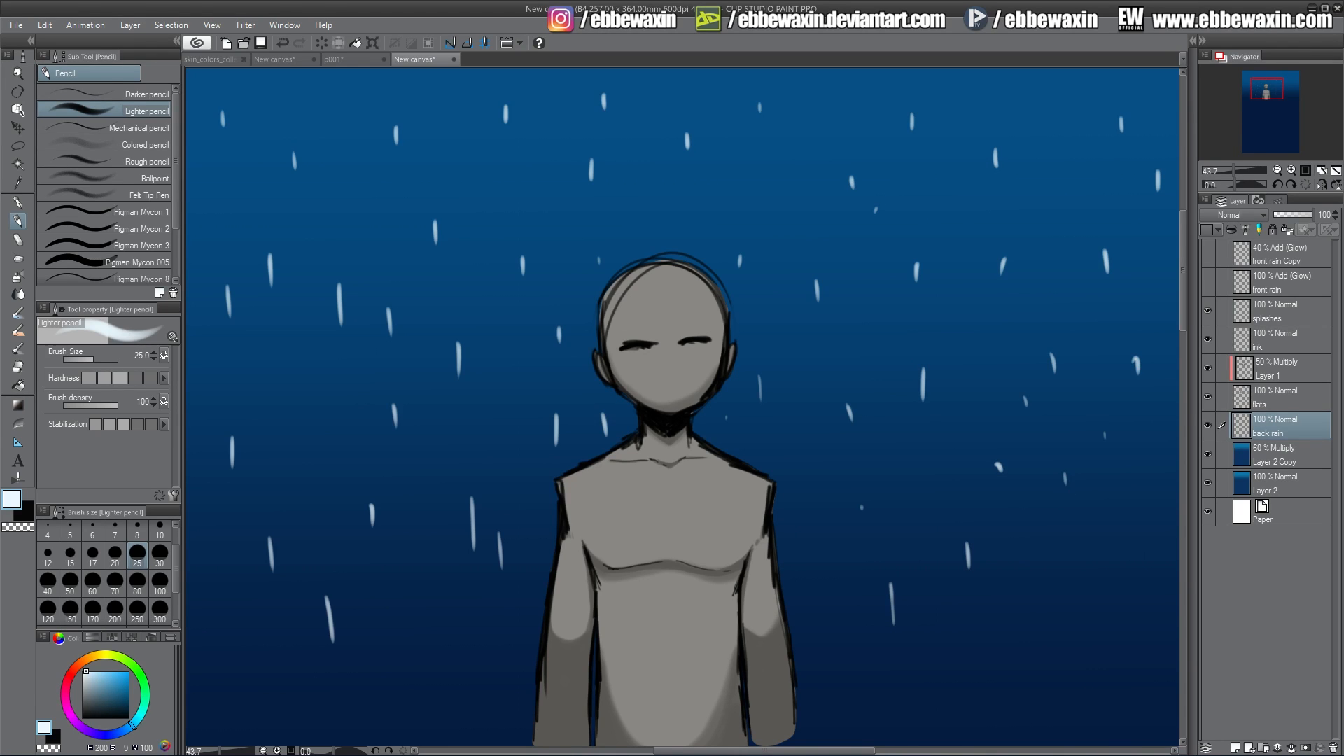
Switch to brush size 15 and dab thinner streaks across the left and lower areas.
left_click(70, 556)
left_click_drag(207, 414, 208, 418)
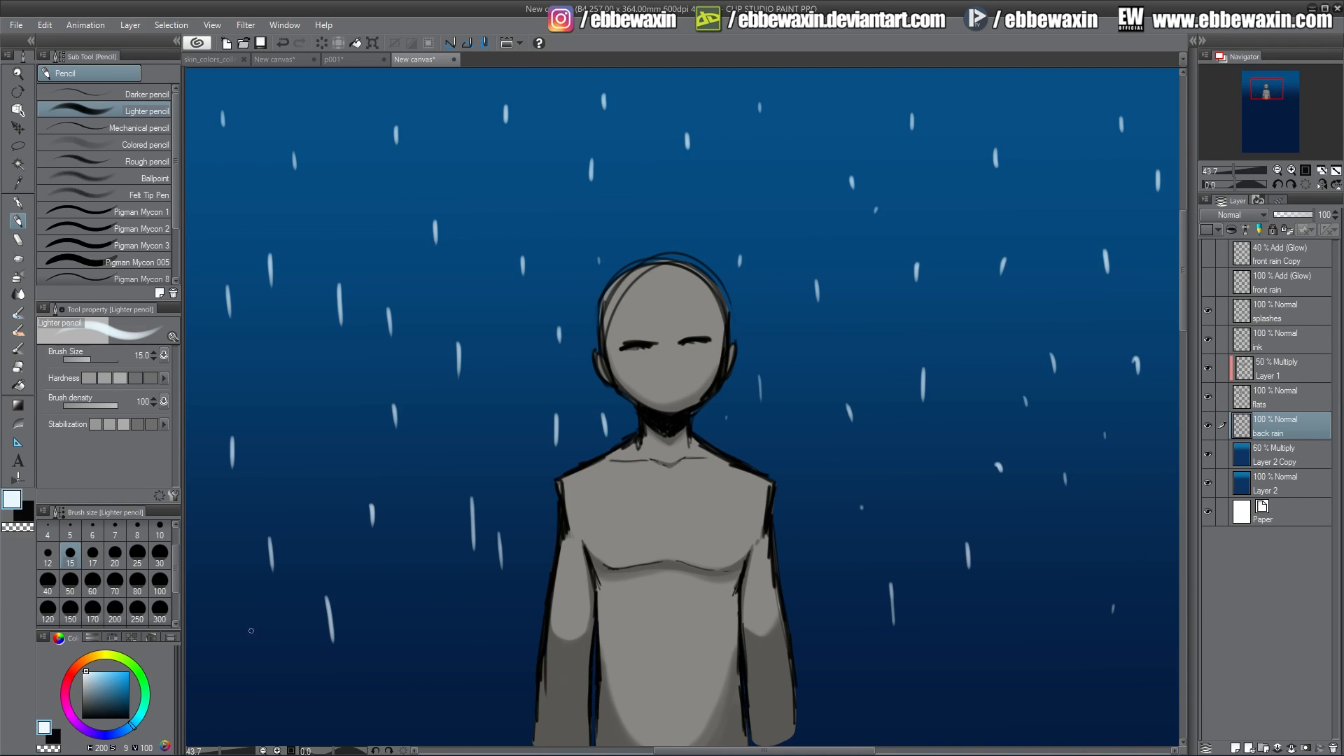
left_click_drag(251, 631, 254, 659)
left_click_drag(225, 682, 227, 698)
left_click_drag(221, 572, 222, 588)
left_click_drag(287, 409, 291, 434)
left_click_drag(333, 529, 336, 548)
left_click_drag(381, 633, 387, 682)
left_click_drag(497, 633, 498, 649)
left_click_drag(423, 707, 425, 715)
left_click_drag(335, 202, 331, 215)
left_click_drag(581, 191, 582, 212)
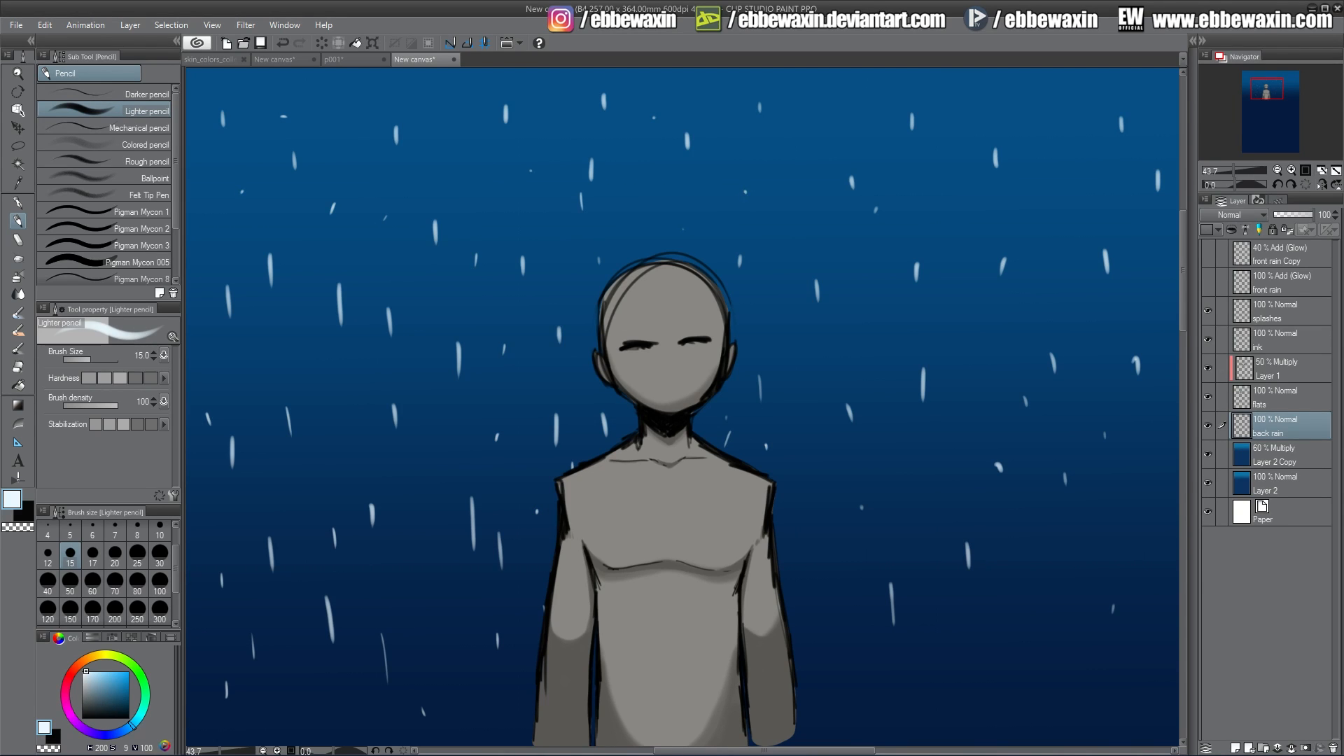
Add thin streaks on the right side and around the figure.
left_click_drag(825, 372, 831, 387)
left_click_drag(815, 488, 815, 505)
left_click_drag(815, 629, 815, 637)
left_click_drag(836, 704, 836, 717)
left_click_drag(895, 704, 895, 720)
left_click_drag(1078, 576, 1087, 601)
left_click_drag(1142, 527, 1143, 542)
left_click_drag(1149, 474, 1154, 478)
left_click_drag(1123, 399, 1127, 405)
left_click_drag(977, 328, 979, 339)
left_click_drag(925, 467, 925, 478)
left_click_drag(903, 490, 903, 512)
left_click_drag(707, 414, 711, 428)
left_click_drag(509, 152, 505, 158)
Fill the upper part of the canvas with more thin back rain streaks.
left_click(1268, 85)
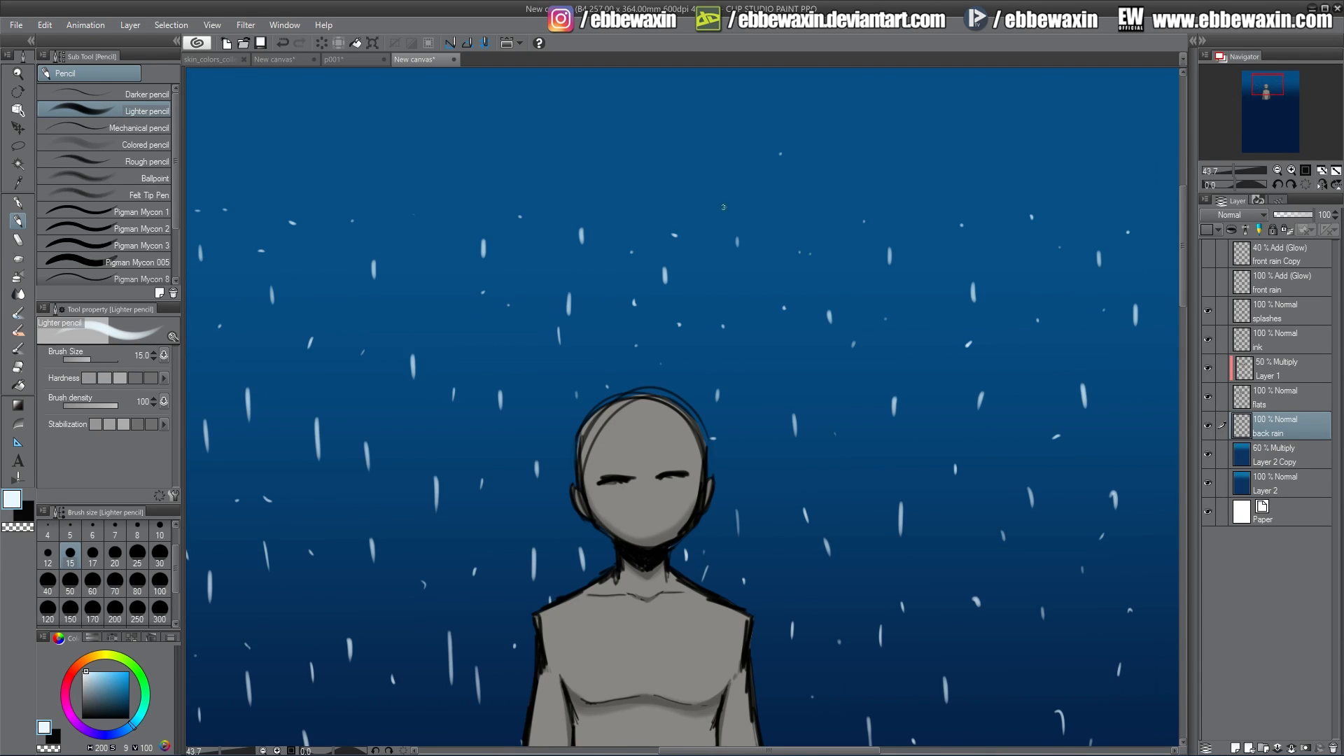
left_click_drag(463, 162, 480, 159)
left_click_drag(383, 156, 400, 157)
left_click_drag(499, 154, 496, 167)
left_click_drag(364, 123, 360, 134)
left_click_drag(263, 109, 260, 120)
left_click_drag(882, 167, 879, 180)
left_click_drag(1270, 96, 1268, 98)
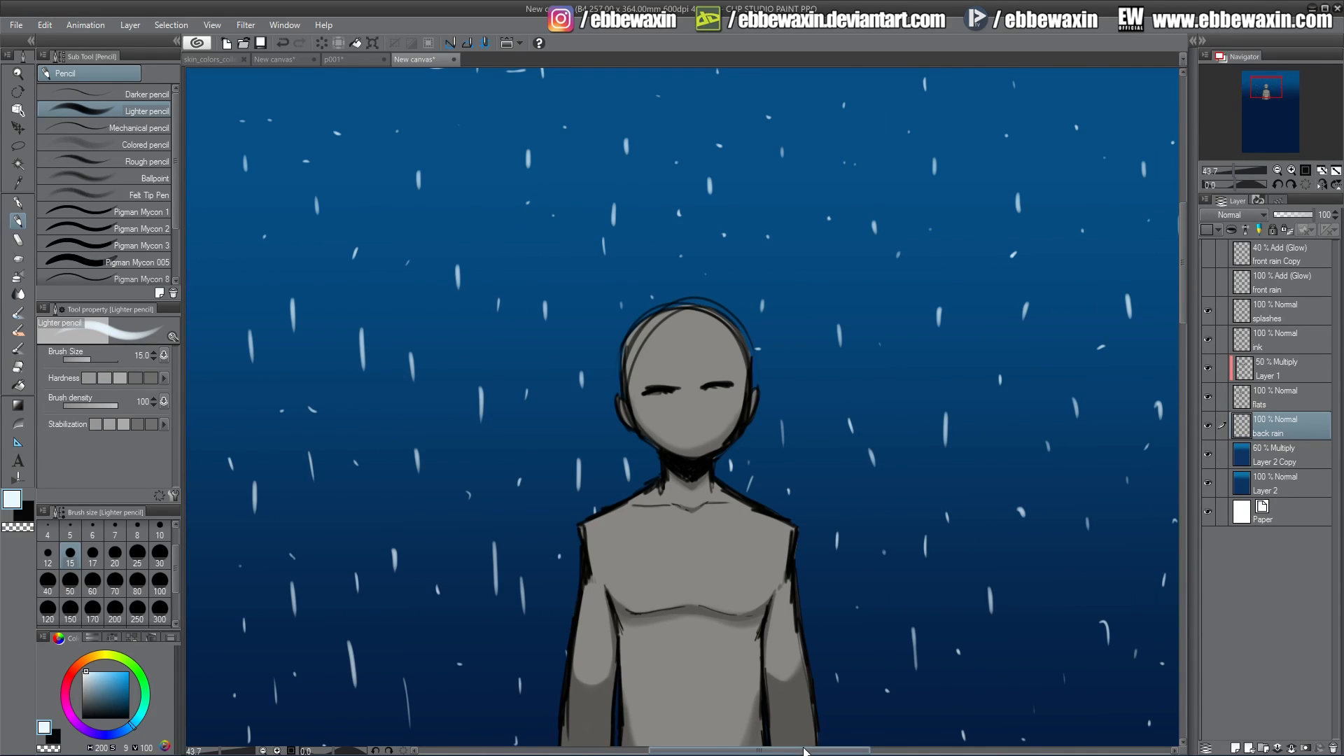
Apply a Movable blur to the back rain layer with area 100 and direction 90.
left_click_drag(806, 752, 816, 754)
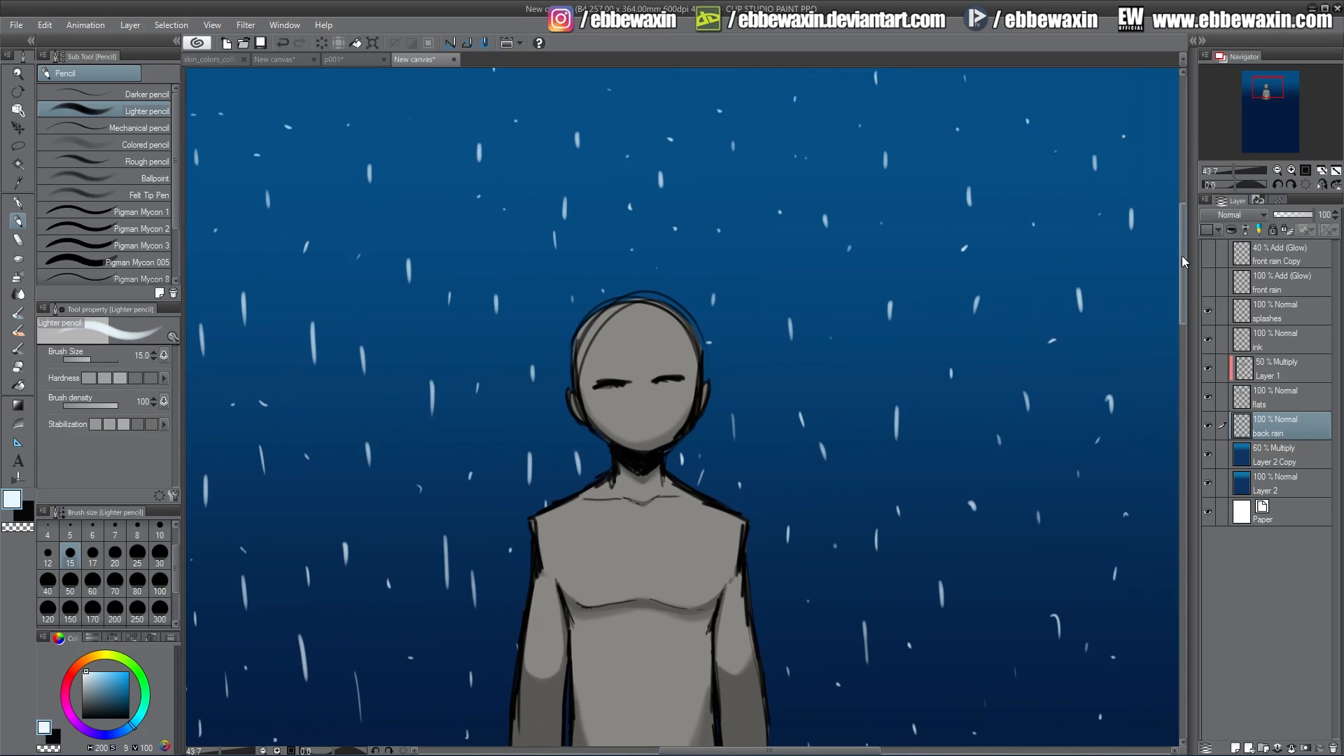
left_click_drag(1182, 254, 1182, 261)
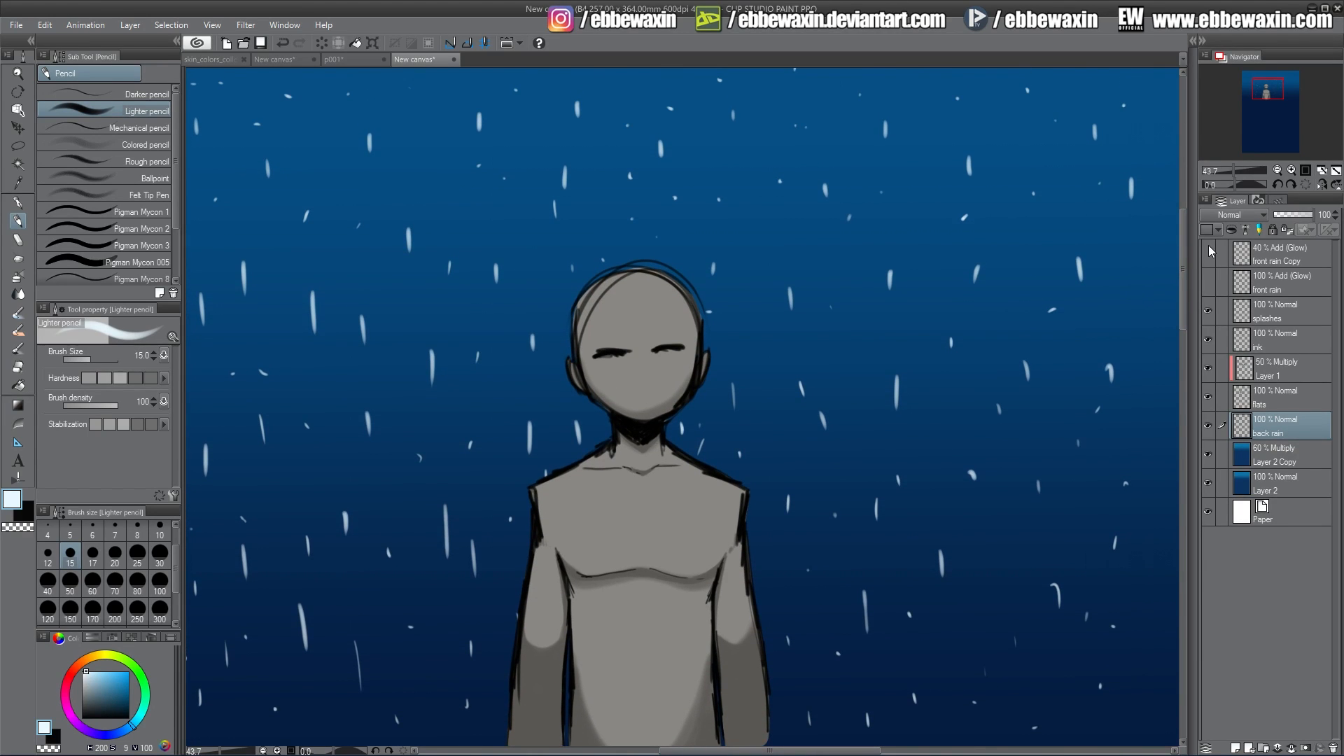
left_click(246, 25)
mouse_move(273, 42)
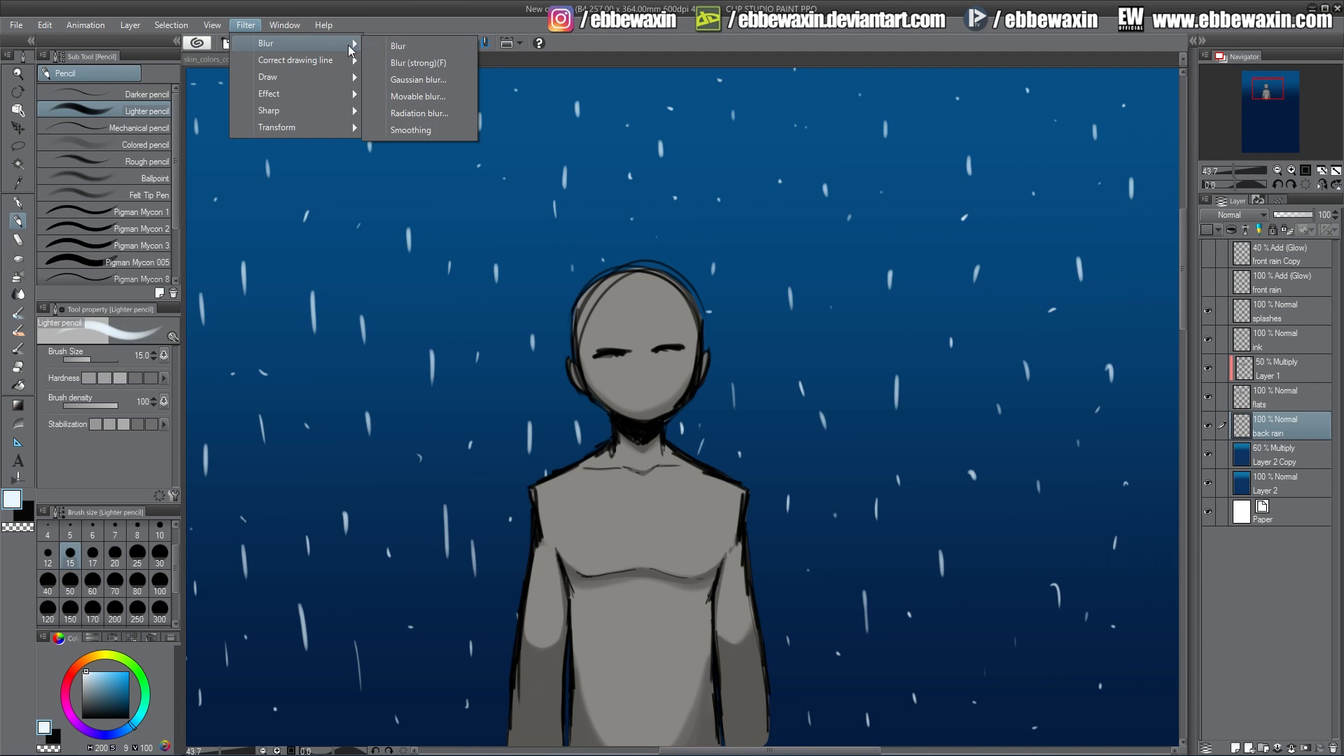
left_click(451, 96)
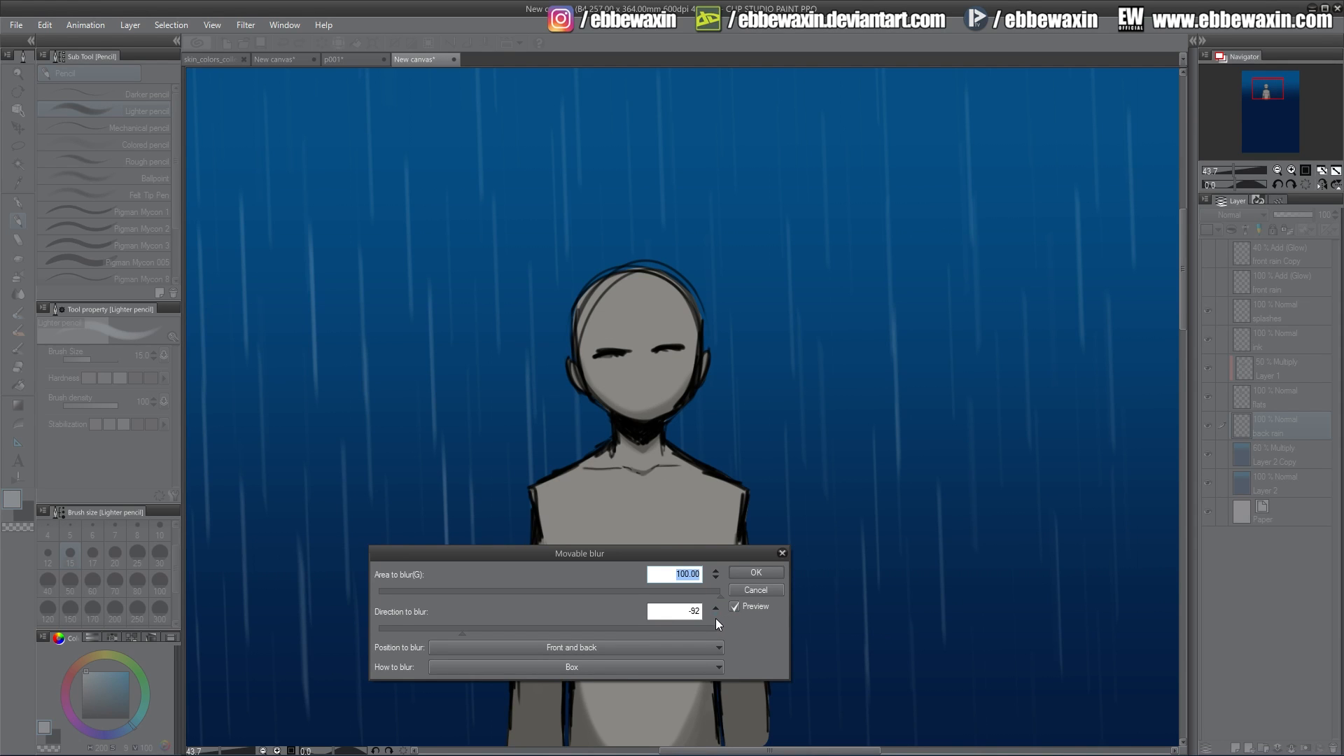
left_click(715, 608)
left_click(716, 607)
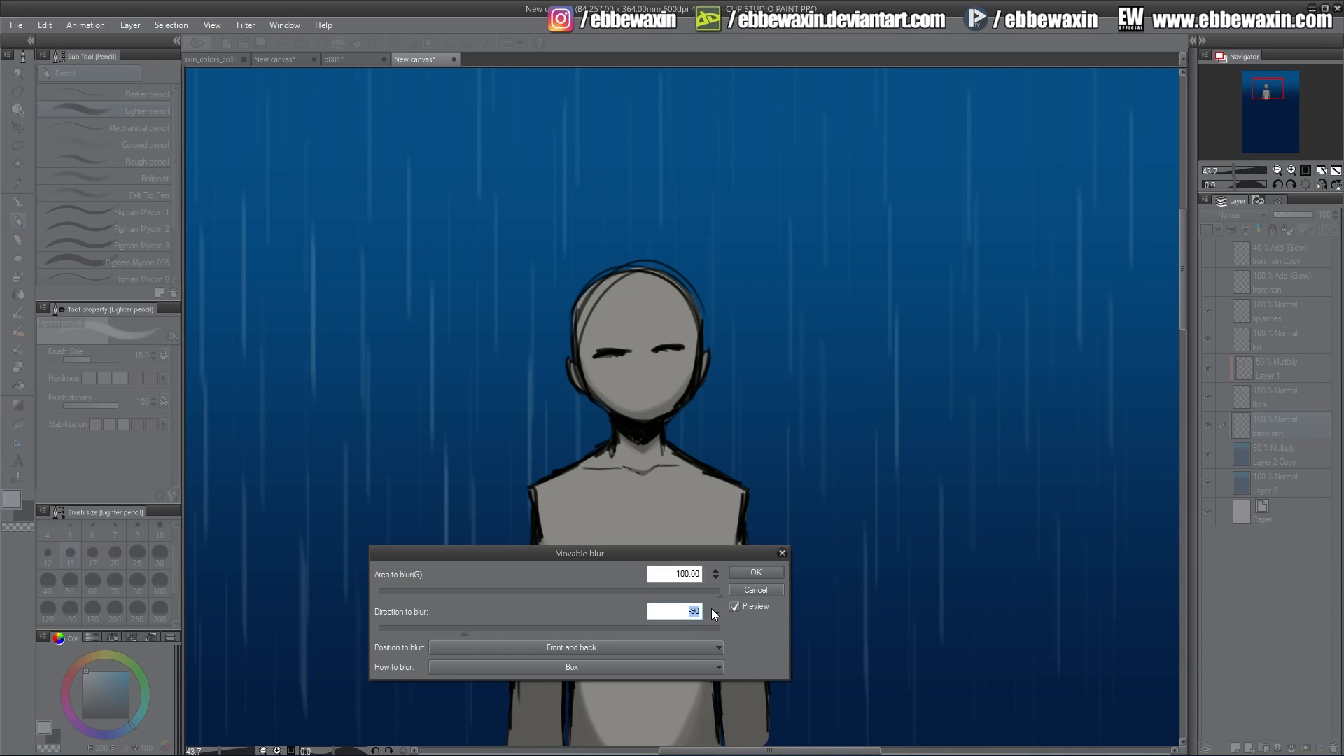
left_click(714, 607)
left_click(766, 572)
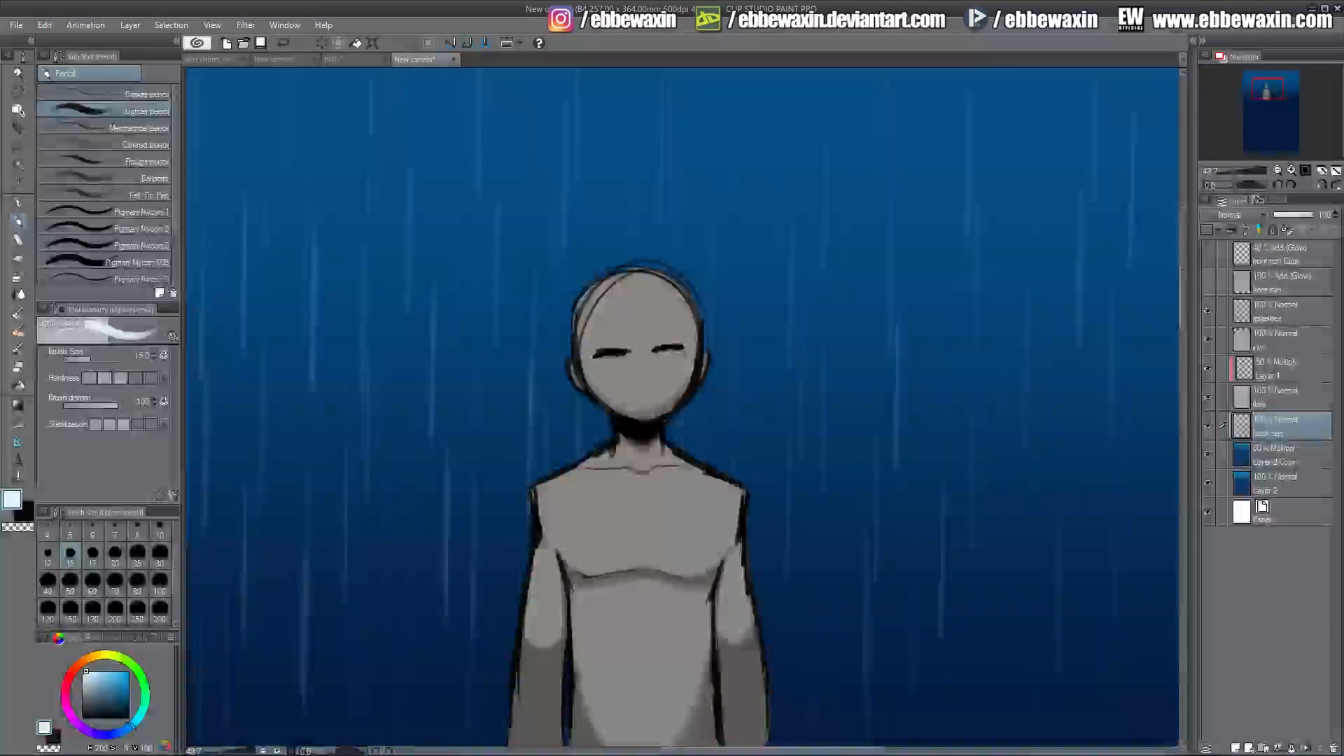
Duplicate the back rain layer and combine the copy with the original to strengthen the streaks.
right_click(1270, 416)
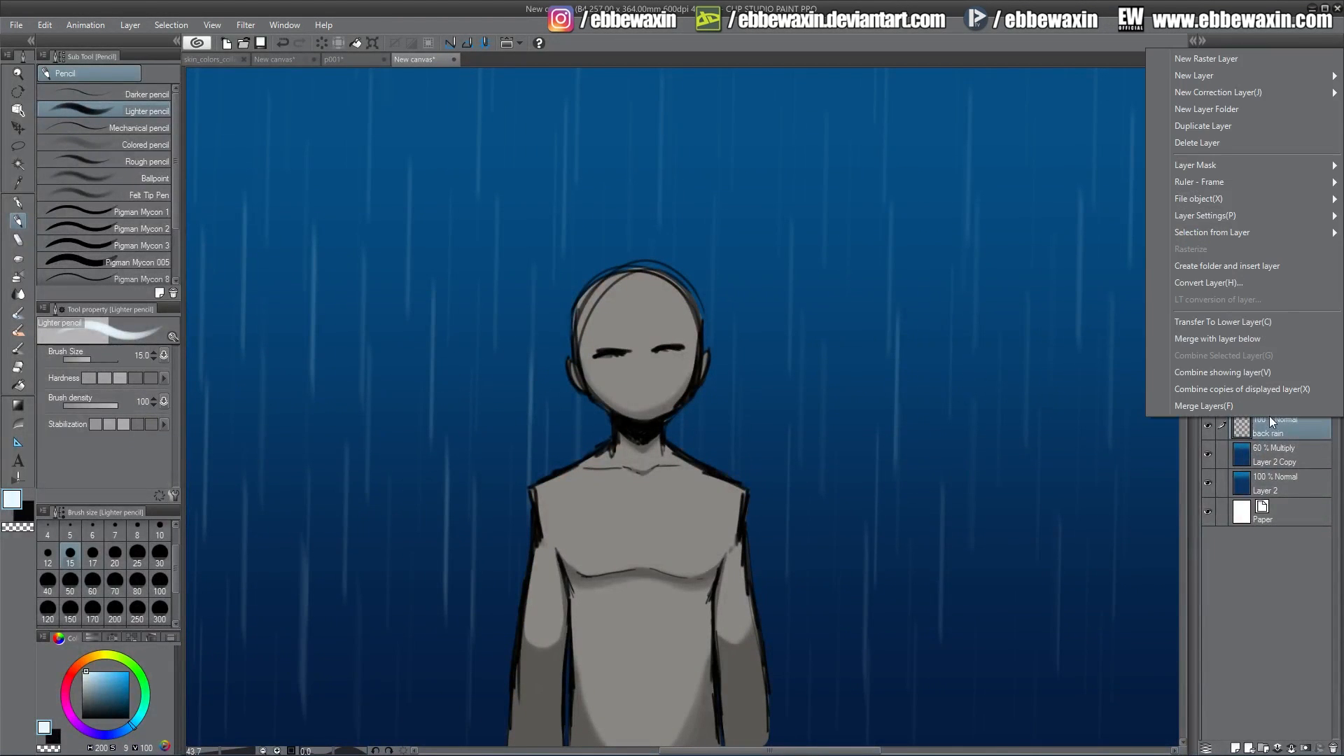
left_click(1214, 125)
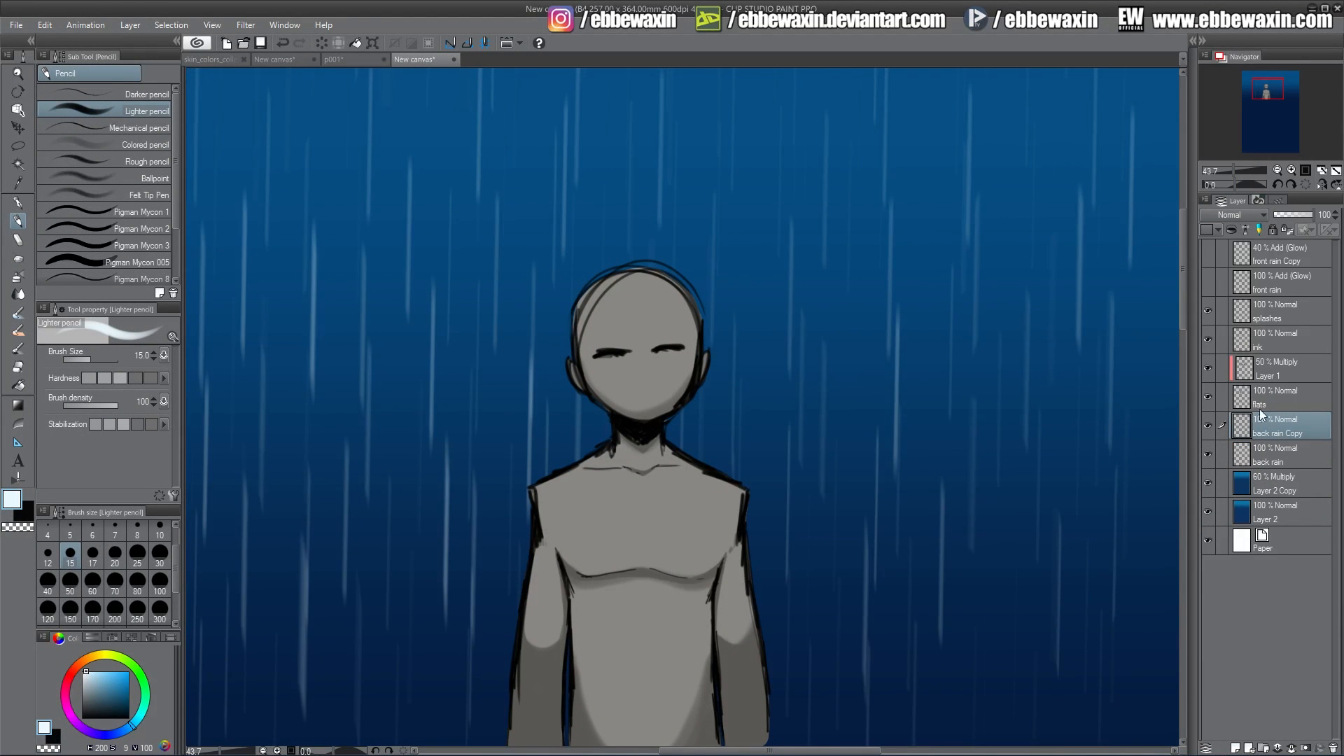
left_click(1275, 453, "ctrl")
right_click(1267, 447)
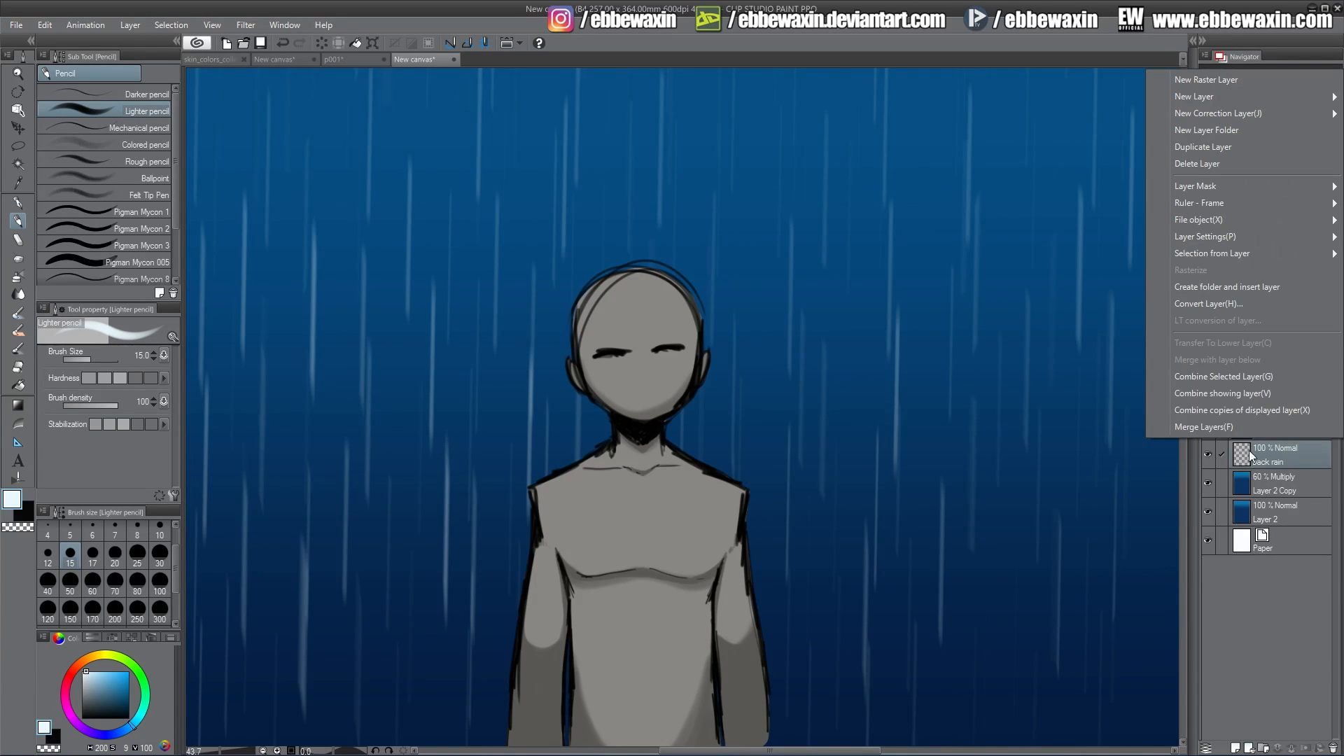
left_click(1243, 376)
Duplicate the back rain layer again and nudge the copy to the right with the Move layer tool.
right_click(1268, 409)
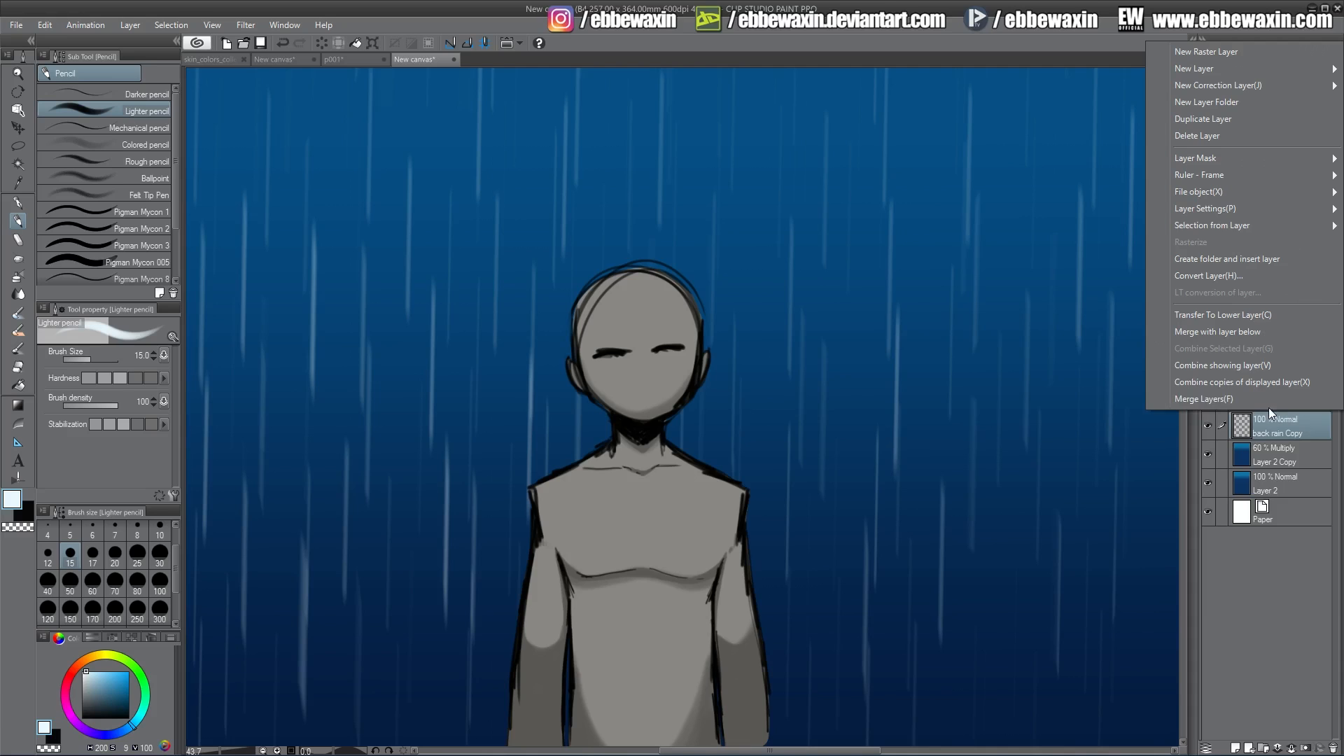
left_click(1221, 119)
left_click(18, 128)
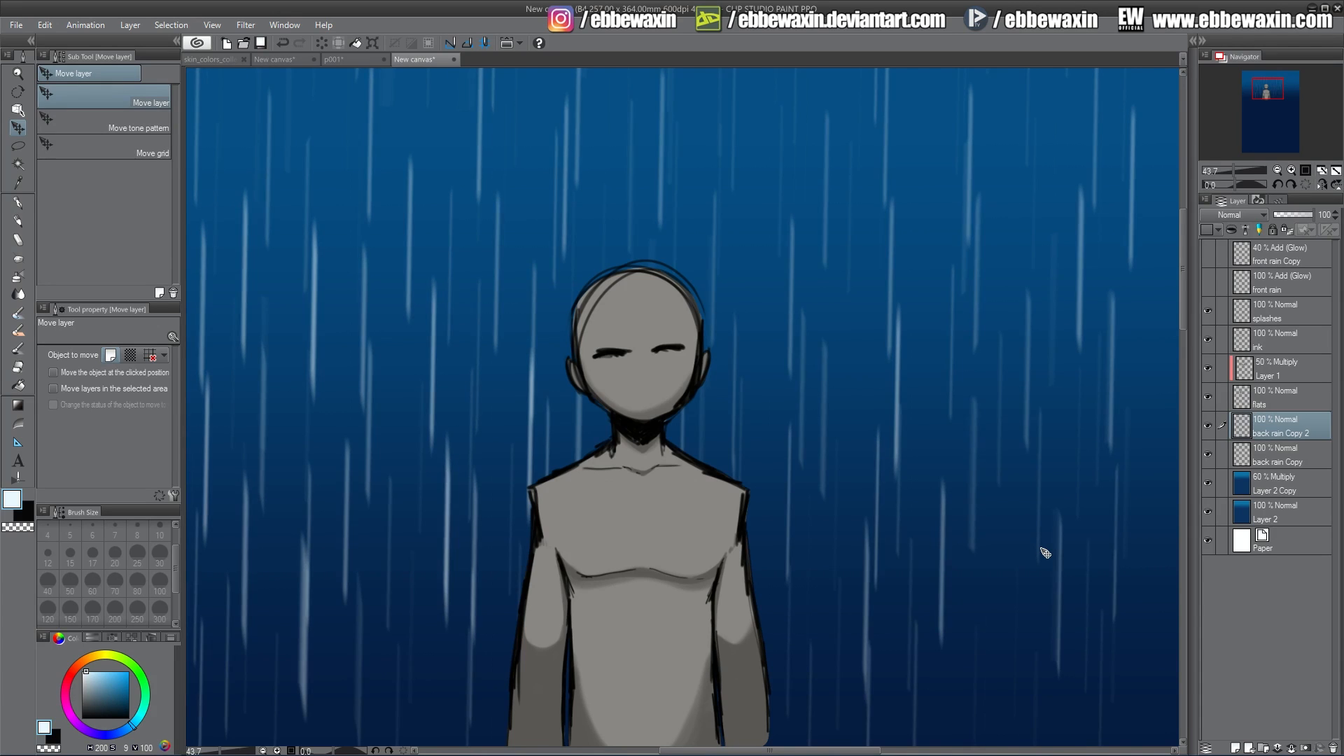
key("Right")
key("Right")
key("Right")
key("Right")
key("Right")
key("Right")
key("Right")
key("Right")
key("Right")
key("Right")
key("Right")
key("Right")
key("Right")
key("Right")
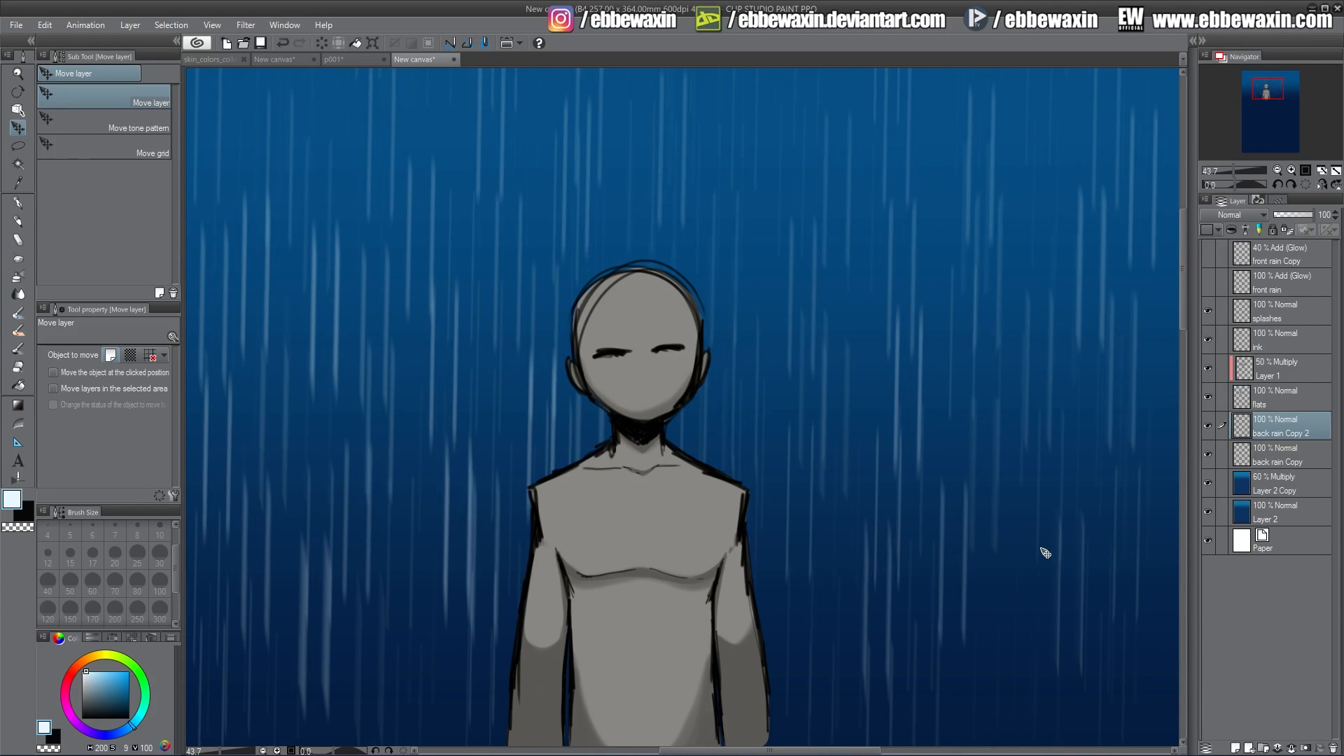
key("Right")
key("Right")
key("Right")
key("Right")
key("Right")
key("Right")
key("Right")
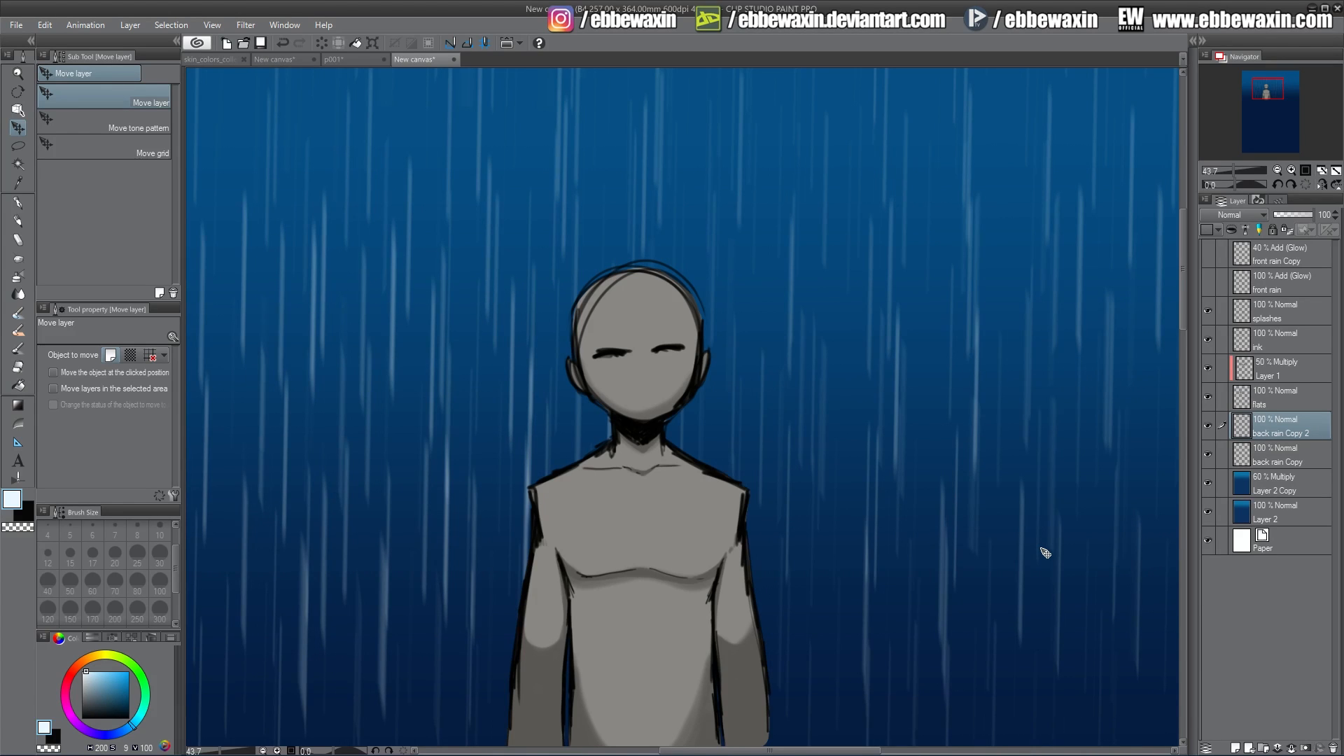
key("Right")
key("Right")
key("Right")
key("Right")
key("Right")
key("Right")
key("Right")
key("Right")
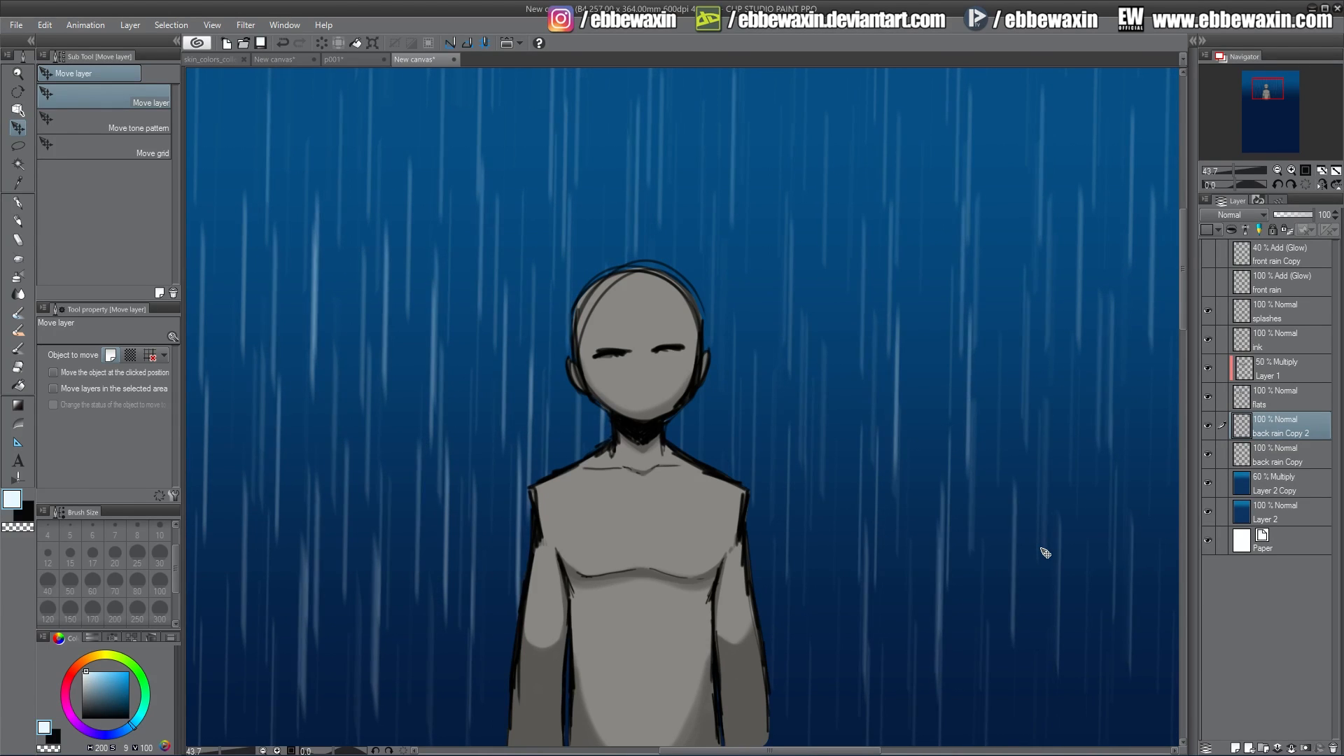
key("Right")
key("Right")
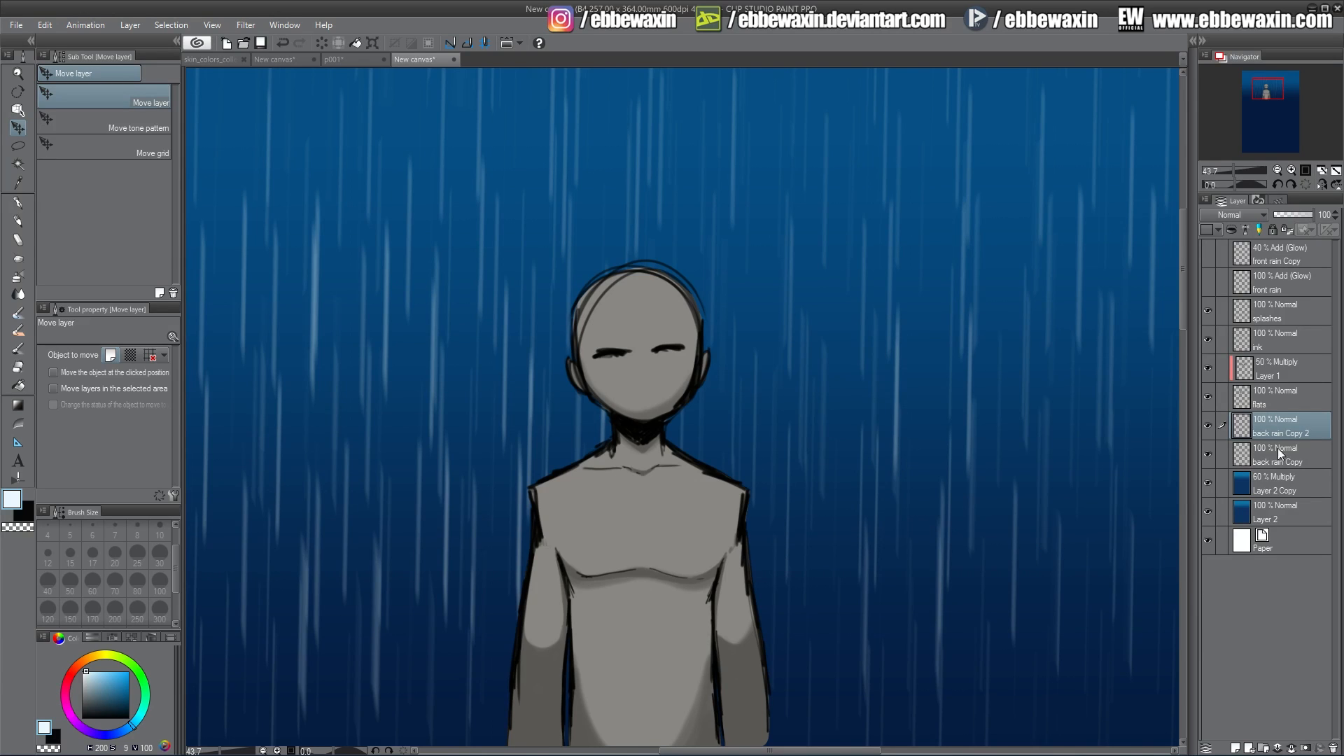
Toggle the front rain layers' visibility on and off to compare the back rain on its own.
left_click(1209, 250)
left_click(1207, 276)
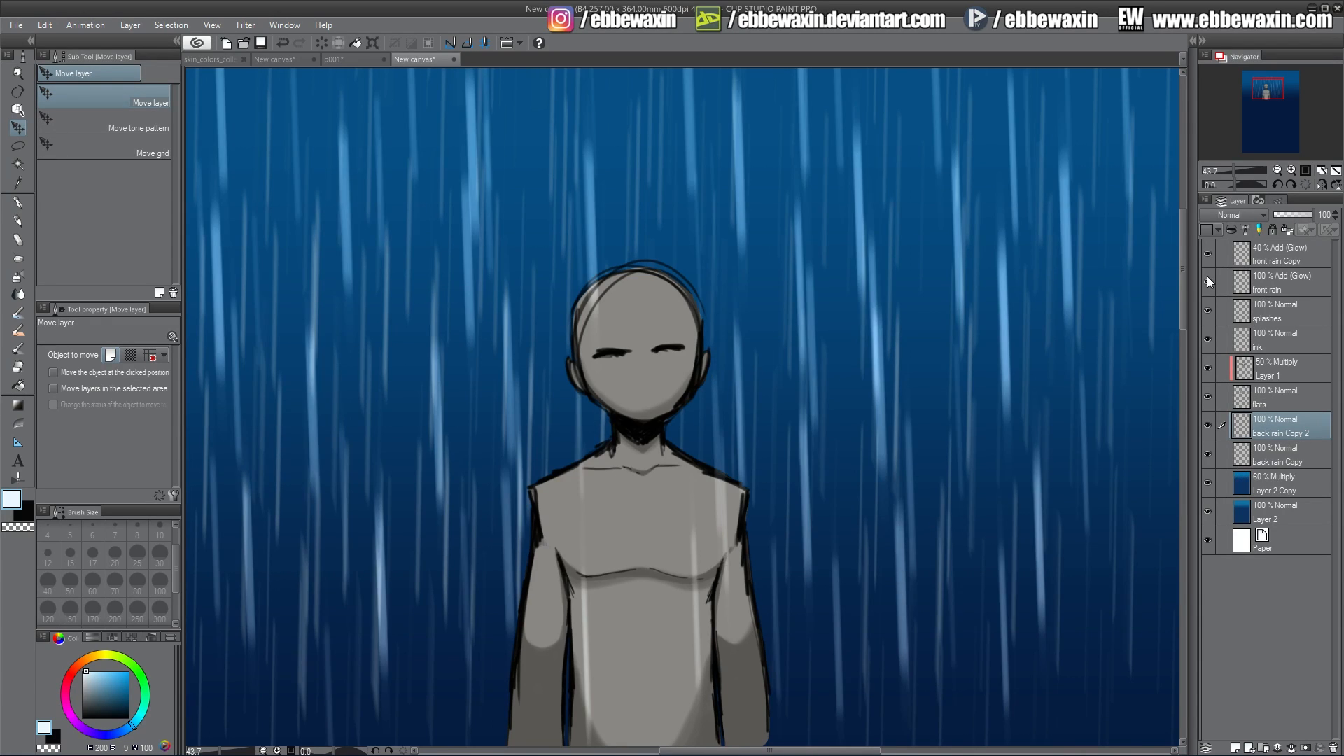
left_click(1207, 279)
left_click(1207, 251)
left_click(1207, 251)
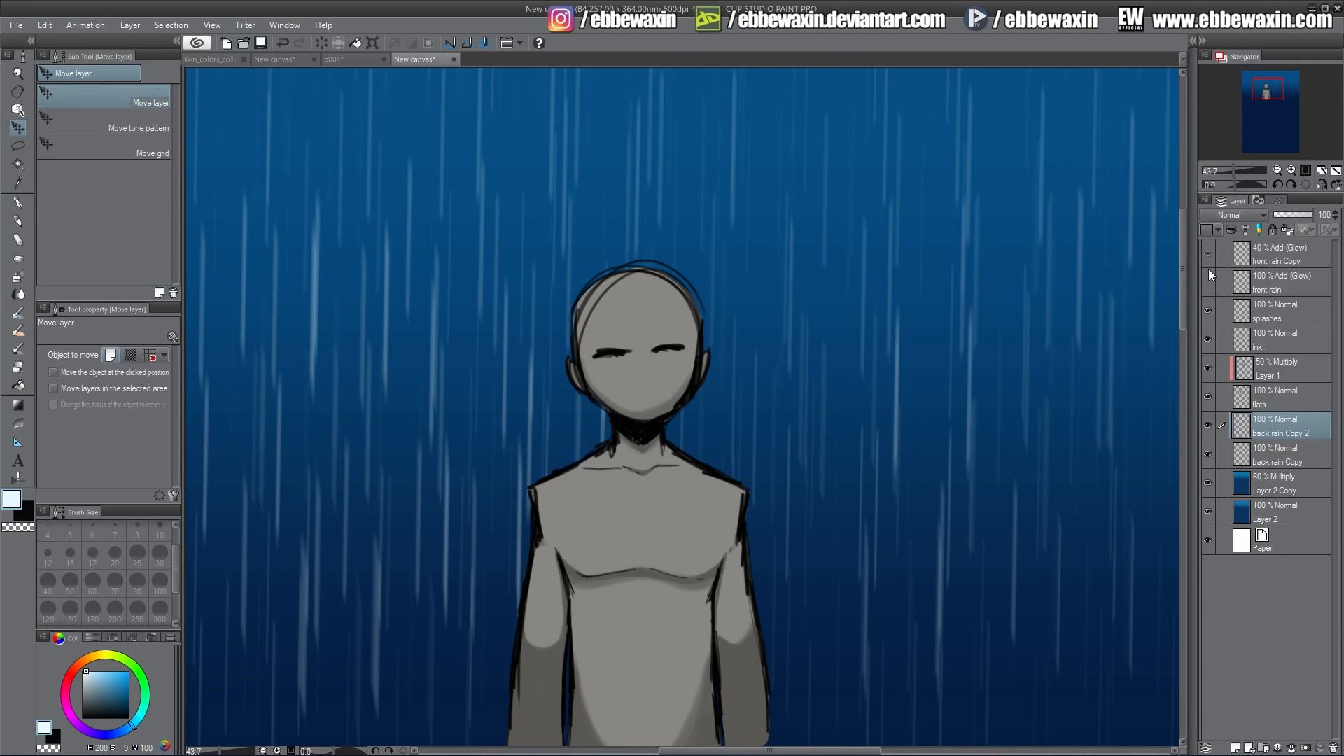
left_click(1207, 276)
left_click(1207, 278)
left_click(1207, 250)
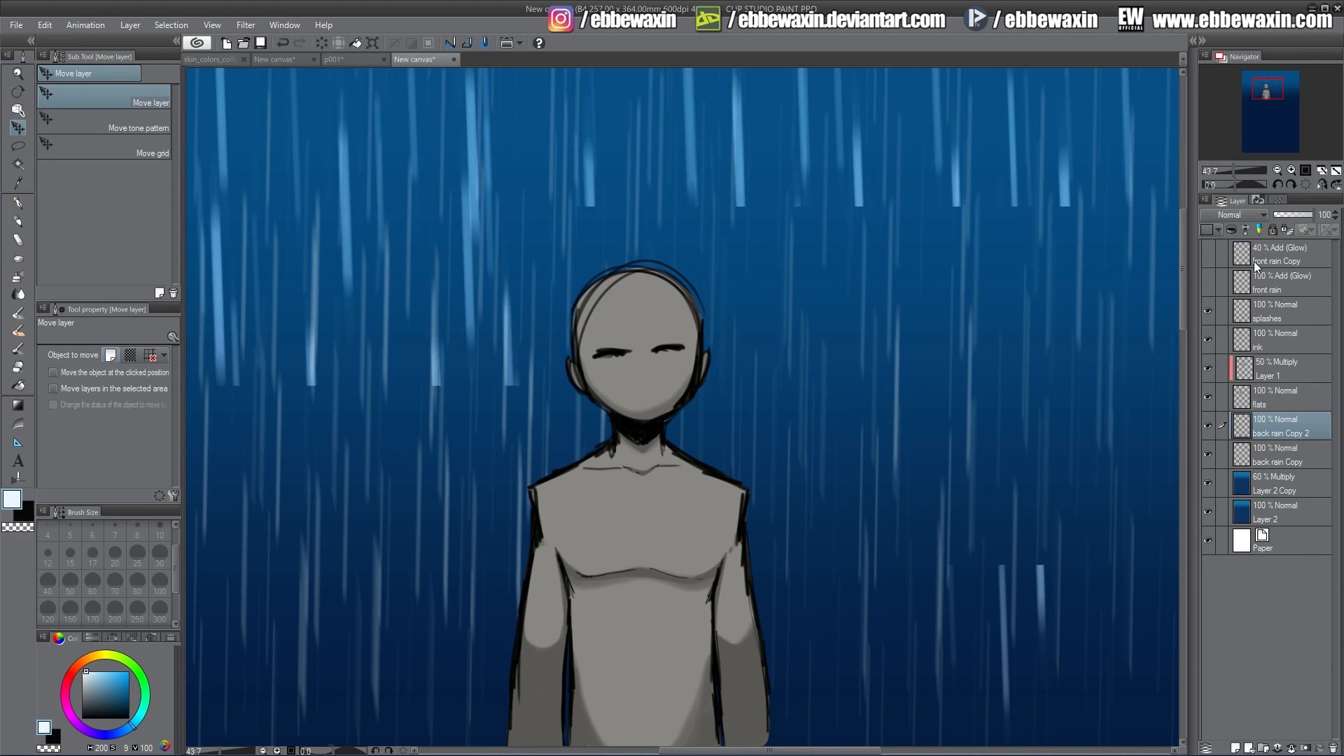
Combine the two back rain copies into one layer and lower its opacity to 53%.
left_click(1276, 452, "ctrl")
right_click(1268, 440)
left_click(1243, 376)
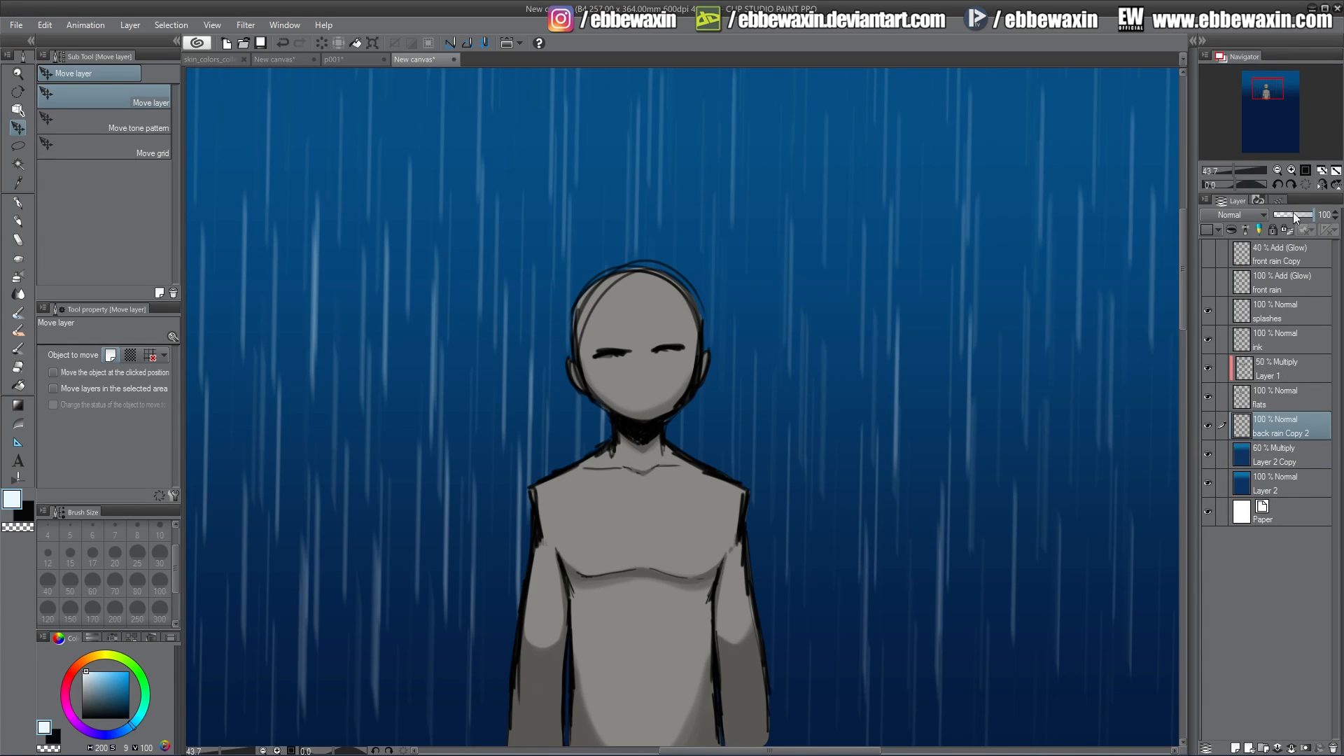
left_click_drag(1292, 213, 1297, 215)
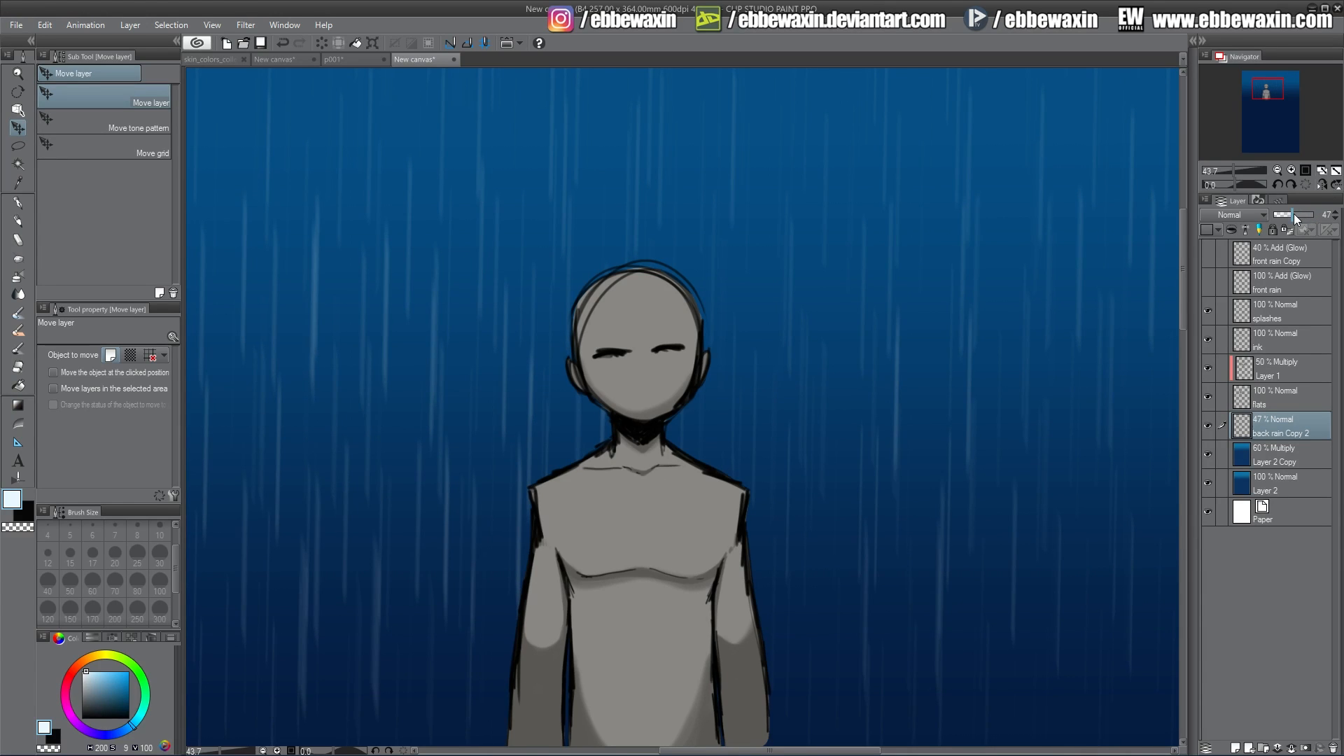
left_click_drag(1296, 213, 1294, 214)
Show the front rain layers again and set the front rain Copy layer's opacity to 30%.
left_click_drag(1209, 261, 1211, 271)
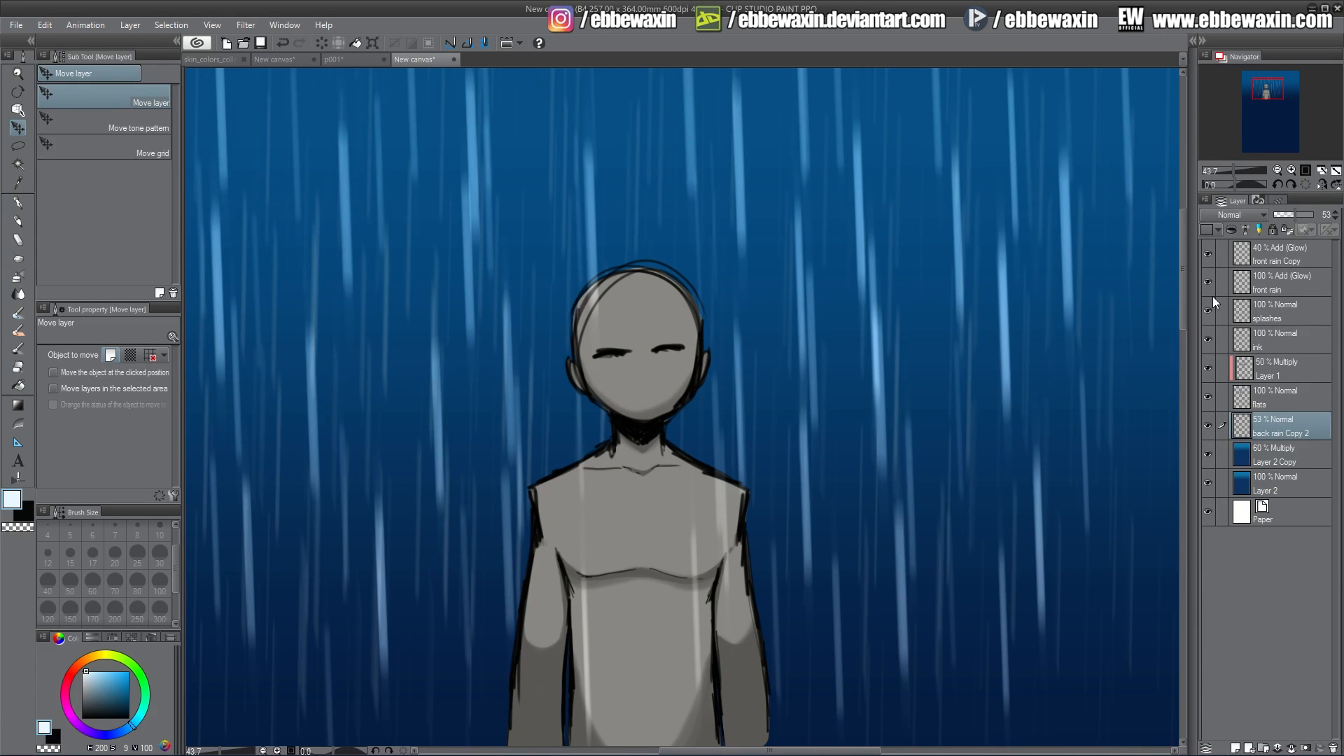
left_click(1278, 250)
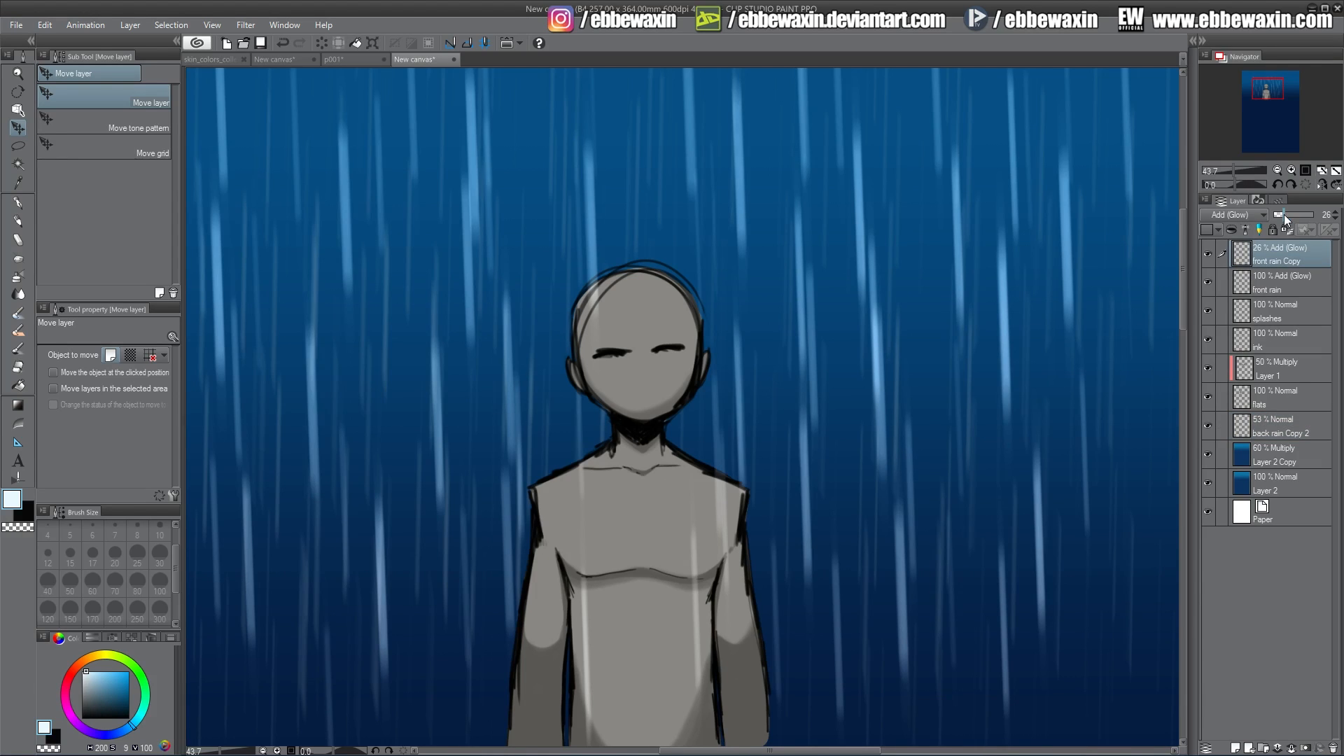
mouse_move(1285, 215)
left_mouse_down()
mouse_move(1272, 215)
mouse_move(1286, 215)
left_mouse_up()
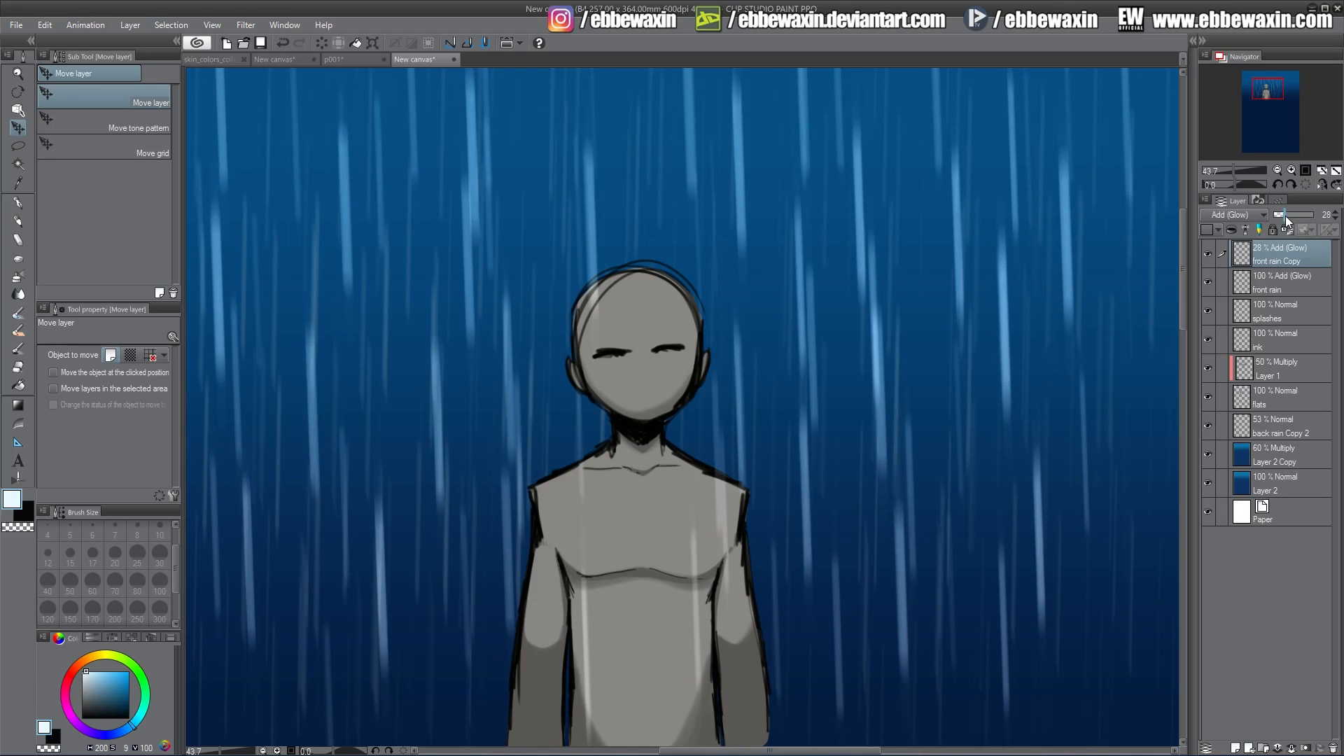
left_click(1335, 213)
left_click(1336, 213)
On the splashes layer, paint small water splashes along the top of the head and the shoulders.
left_click(1271, 312)
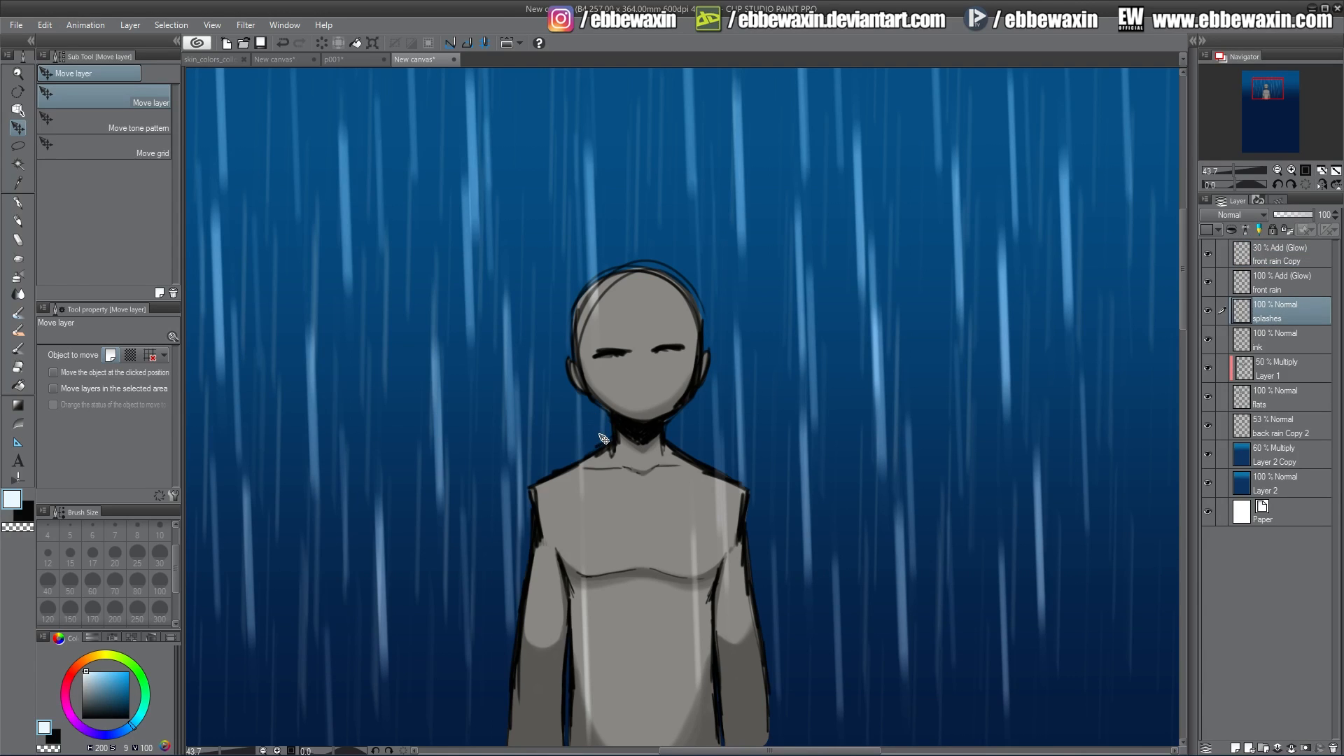
left_click(18, 221)
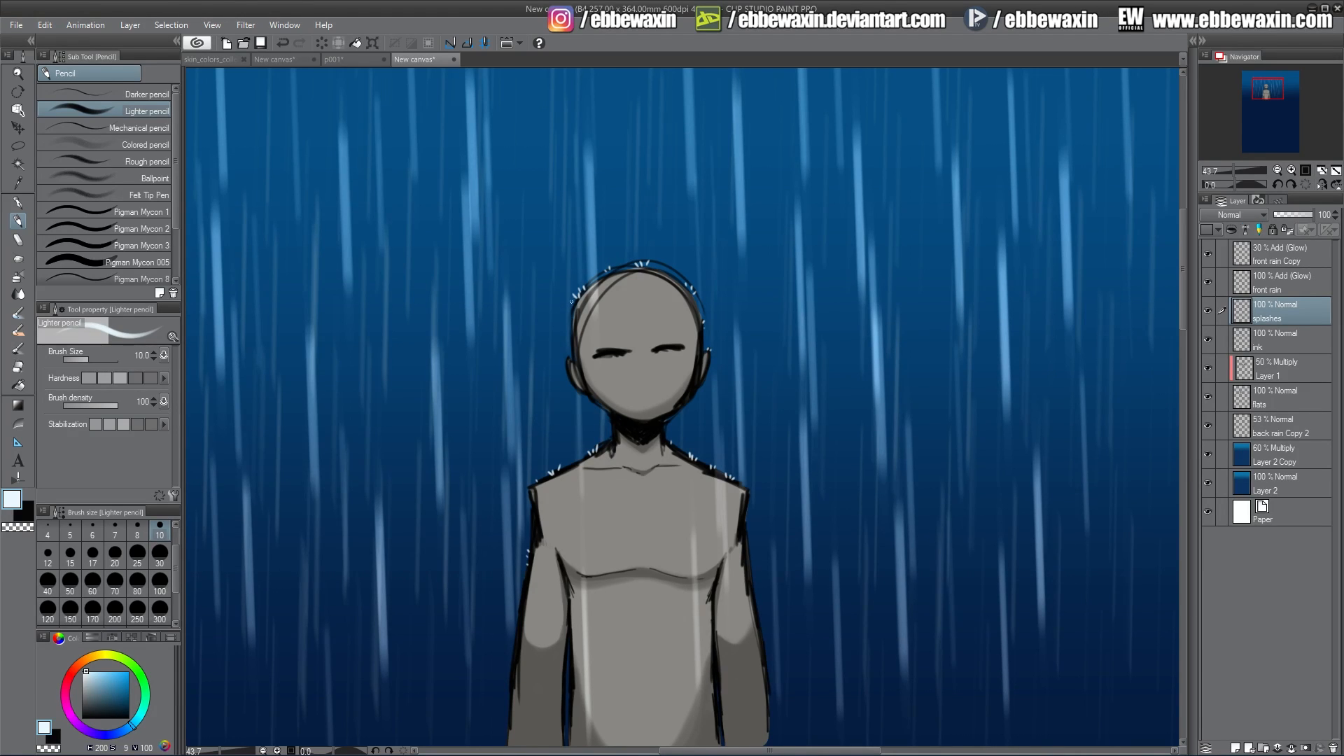
left_click_drag(575, 290, 611, 263)
left_click_drag(723, 470, 709, 462)
left_click_drag(599, 446, 545, 475)
left_click_drag(749, 527, 750, 553)
Apply a Gaussian blur of 20.66 to the splashes layer.
left_click(246, 25)
mouse_move(284, 42)
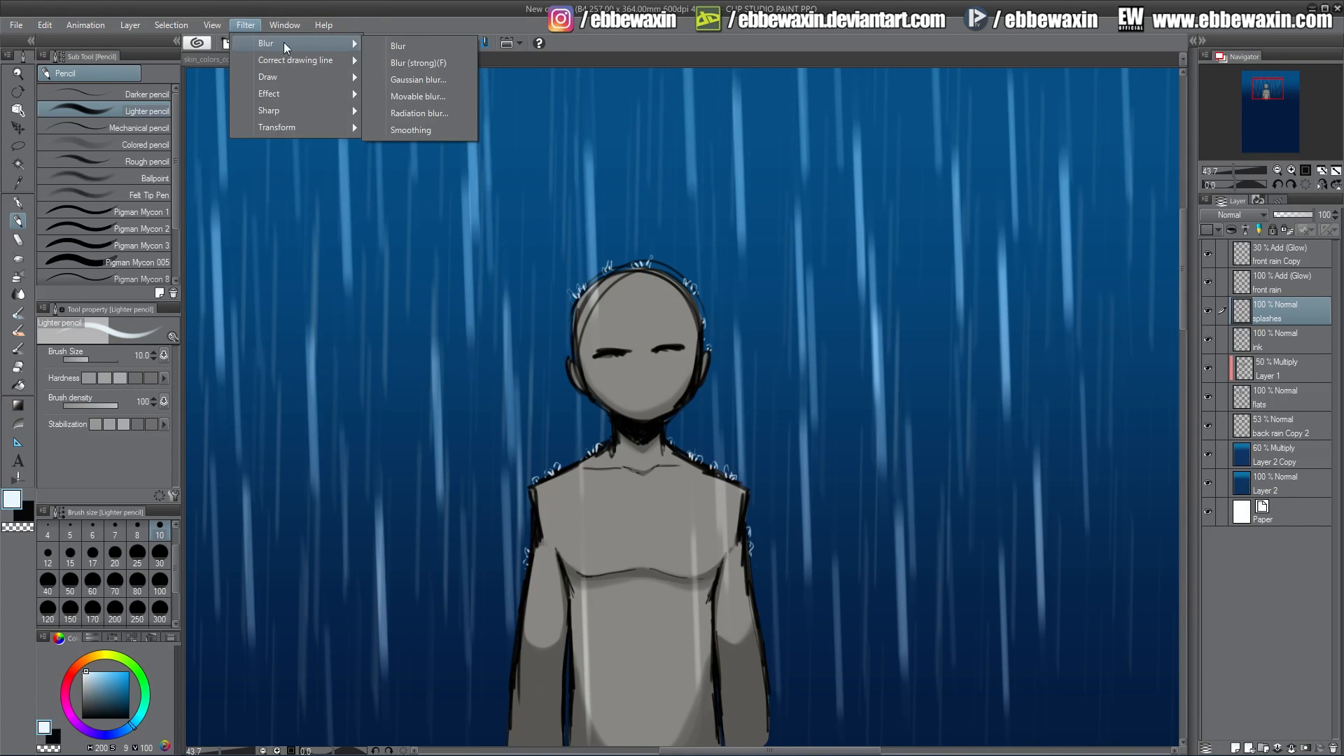
left_click(426, 78)
left_click_drag(766, 550, 786, 549)
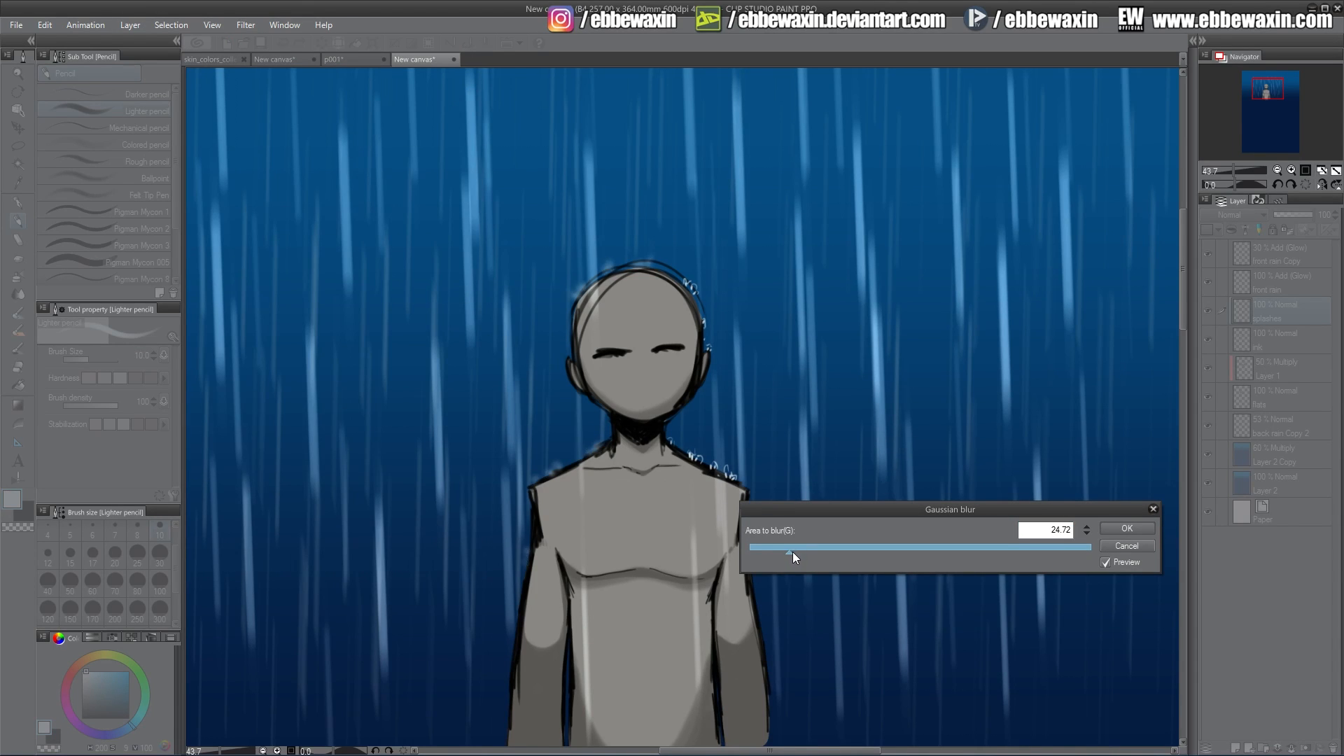
left_click_drag(792, 552, 774, 554)
left_click_drag(777, 550, 782, 553)
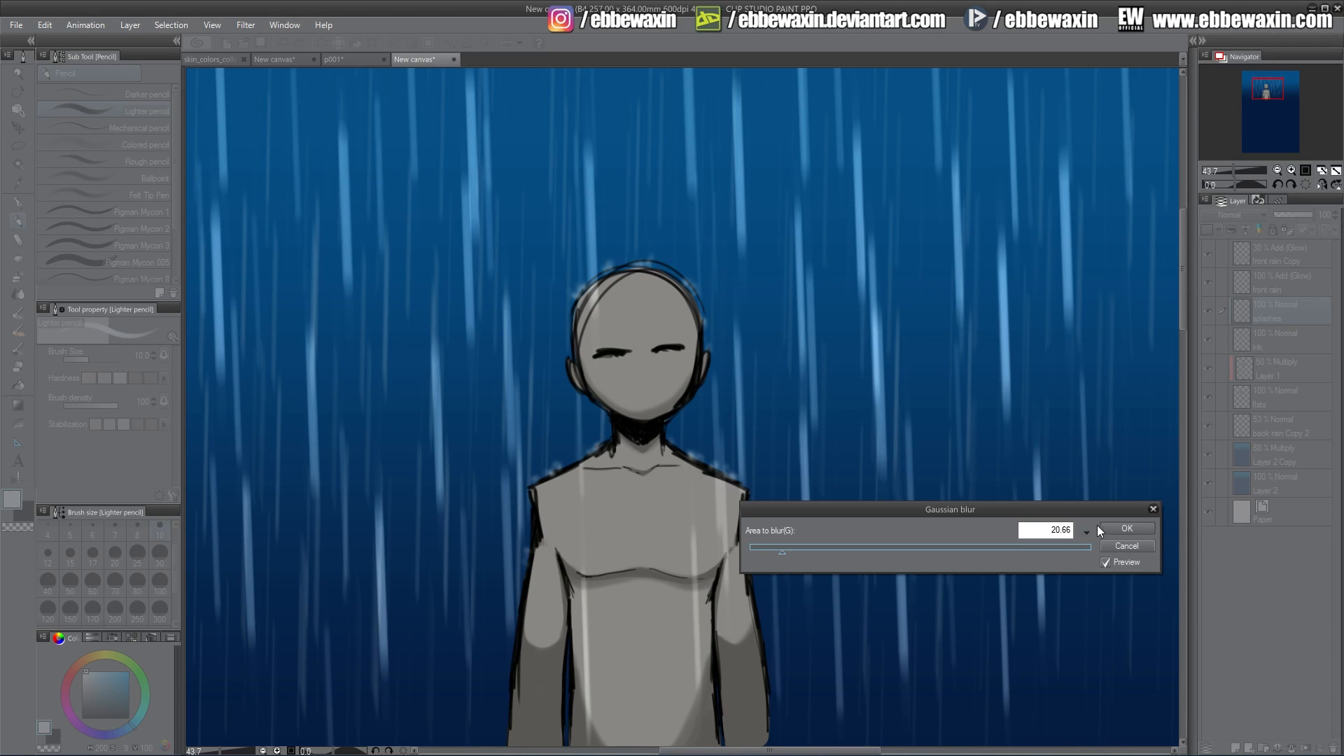
left_click(1123, 528)
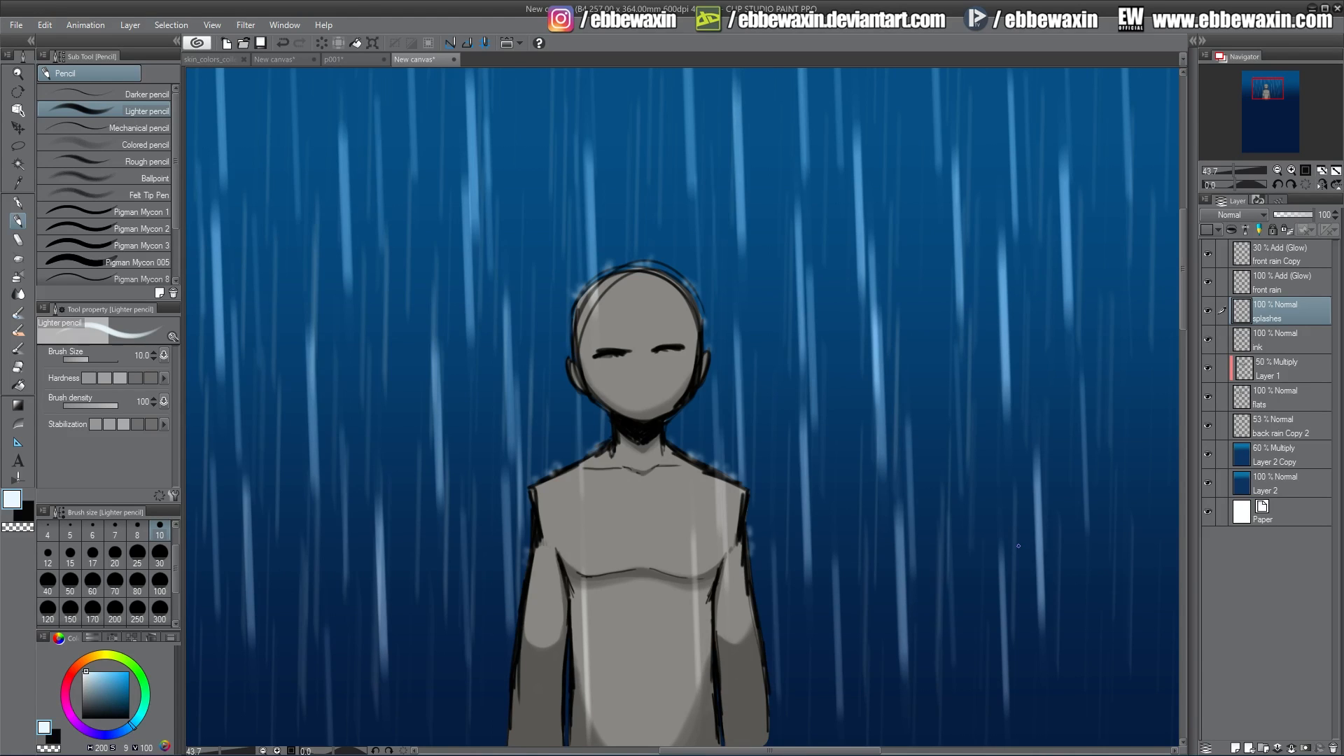
Add a new layer above Layer 1 and paint wet highlight strokes on the head, shoulders and chest.
left_click(1269, 343)
left_click(1273, 374)
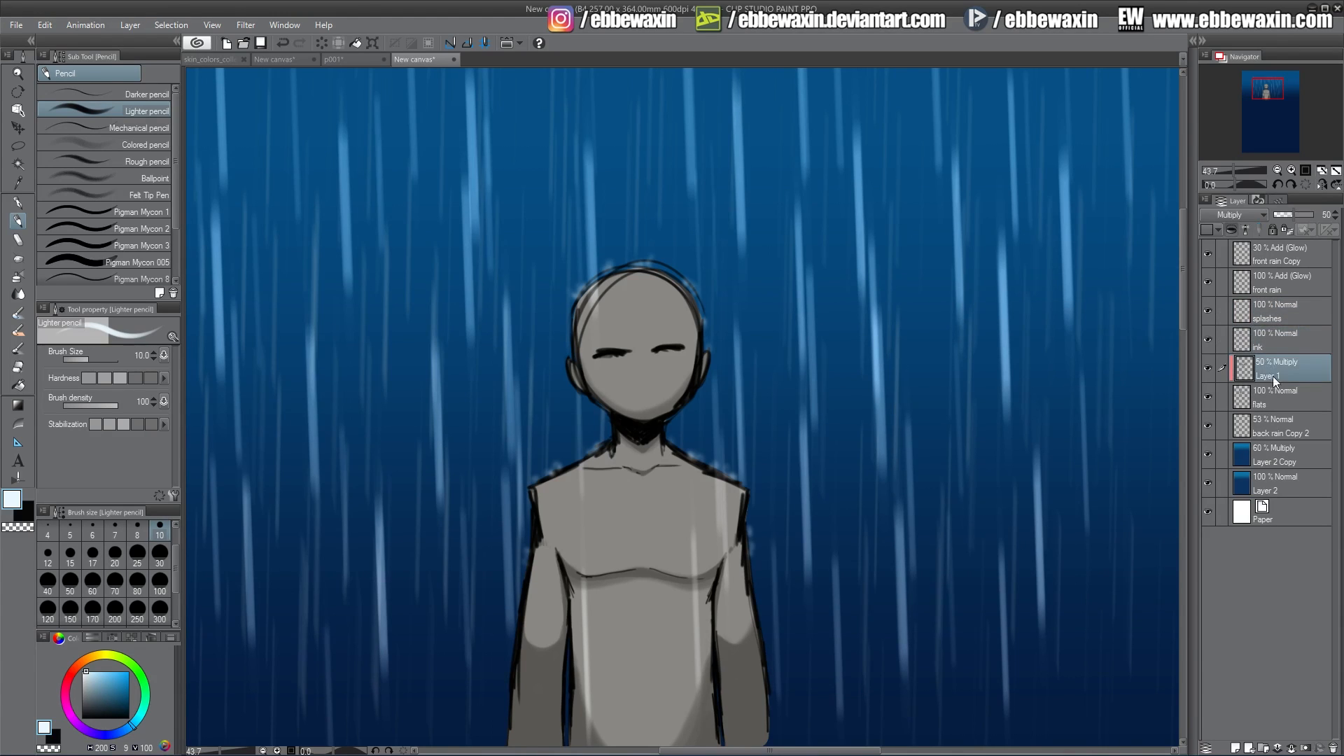
left_click(1236, 748)
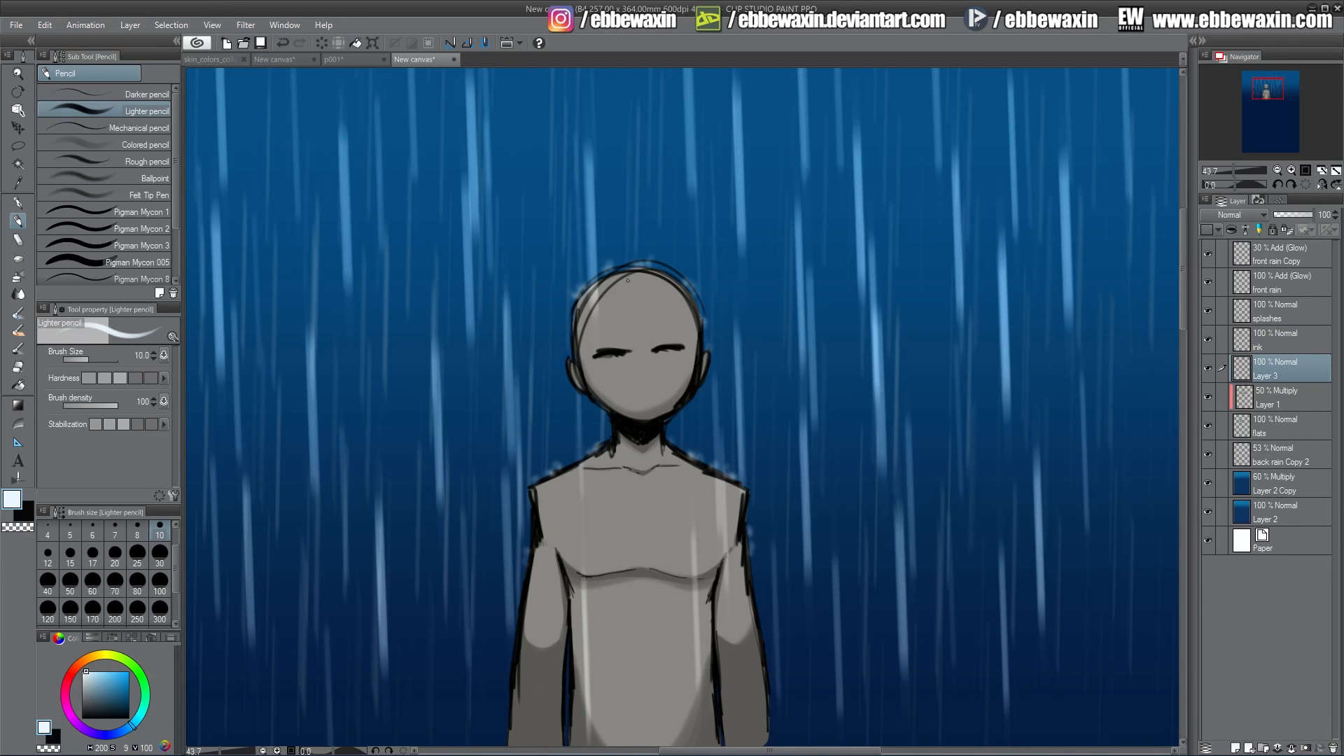
mouse_move(628, 280)
left_mouse_down()
mouse_move(596, 338)
mouse_move(585, 322)
left_mouse_up()
left_click_drag(658, 280, 676, 298)
mouse_move(591, 466)
left_mouse_down()
mouse_move(572, 498)
mouse_move(554, 497)
left_mouse_up()
left_click_drag(537, 558, 532, 584)
mouse_move(669, 457)
left_mouse_down()
mouse_move(707, 490)
mouse_move(739, 519)
left_mouse_up()
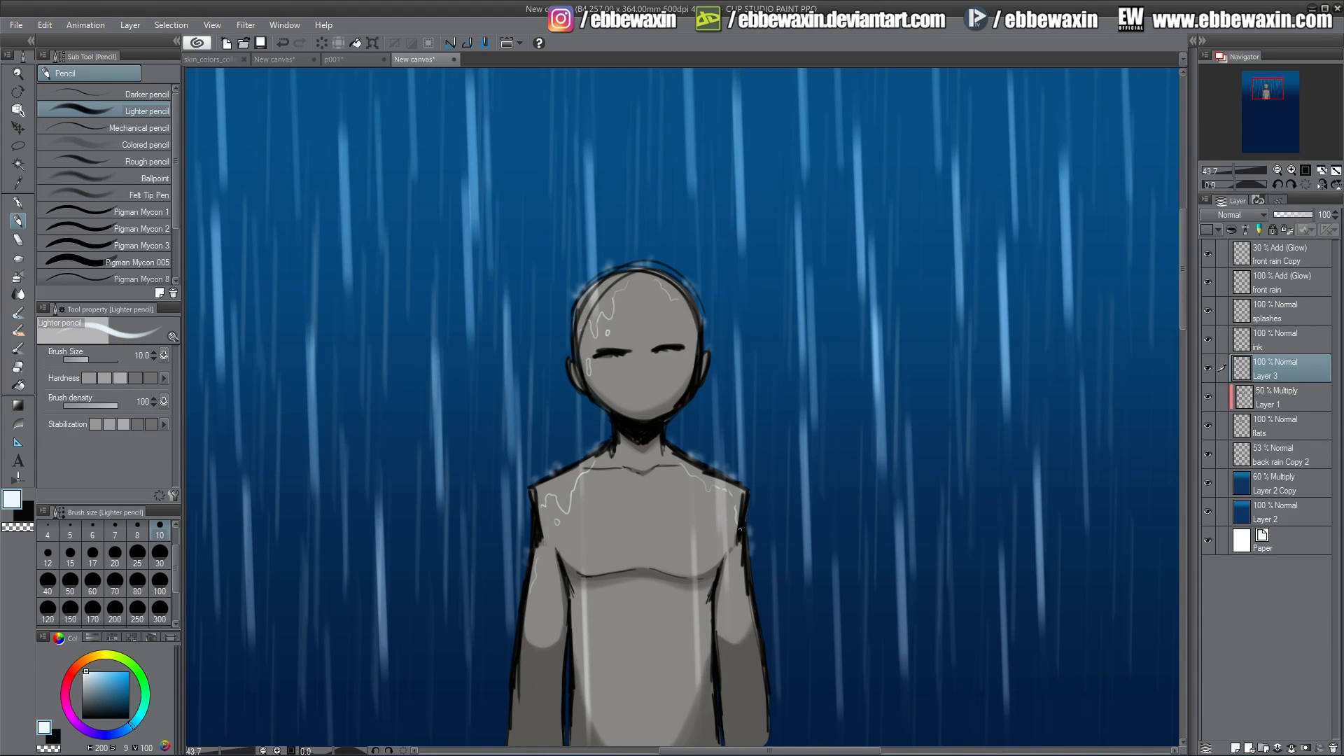
Apply a Gaussian blur of 10.60 to the highlight layer.
left_click(246, 25)
mouse_move(343, 44)
left_click(419, 81)
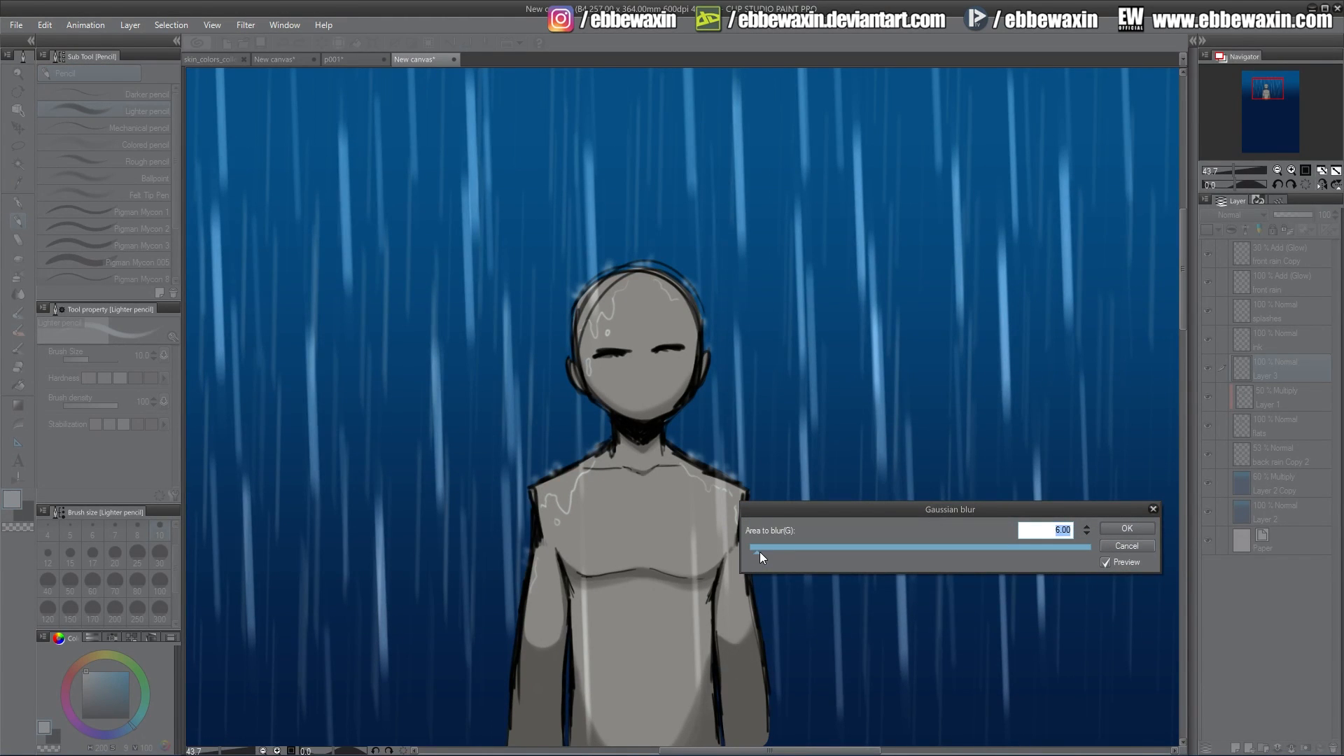
left_click_drag(759, 553, 763, 552)
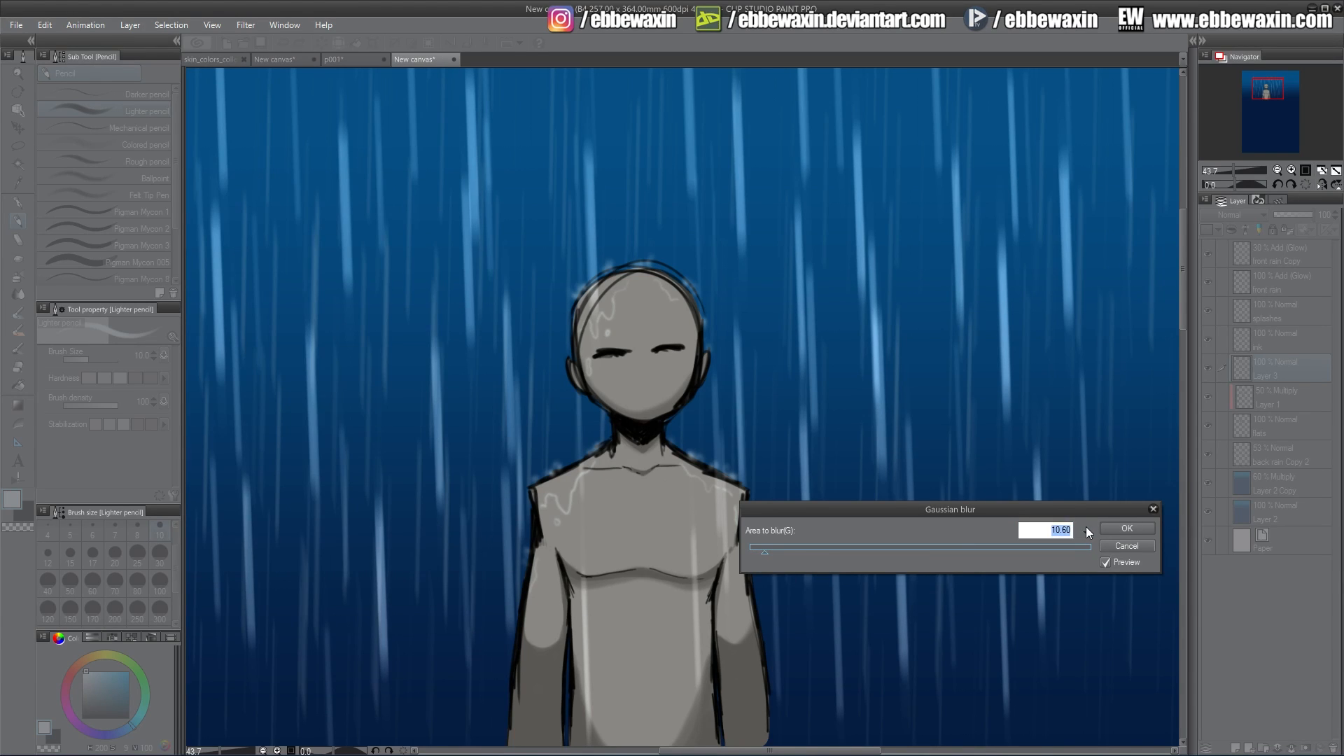
left_click(1123, 529)
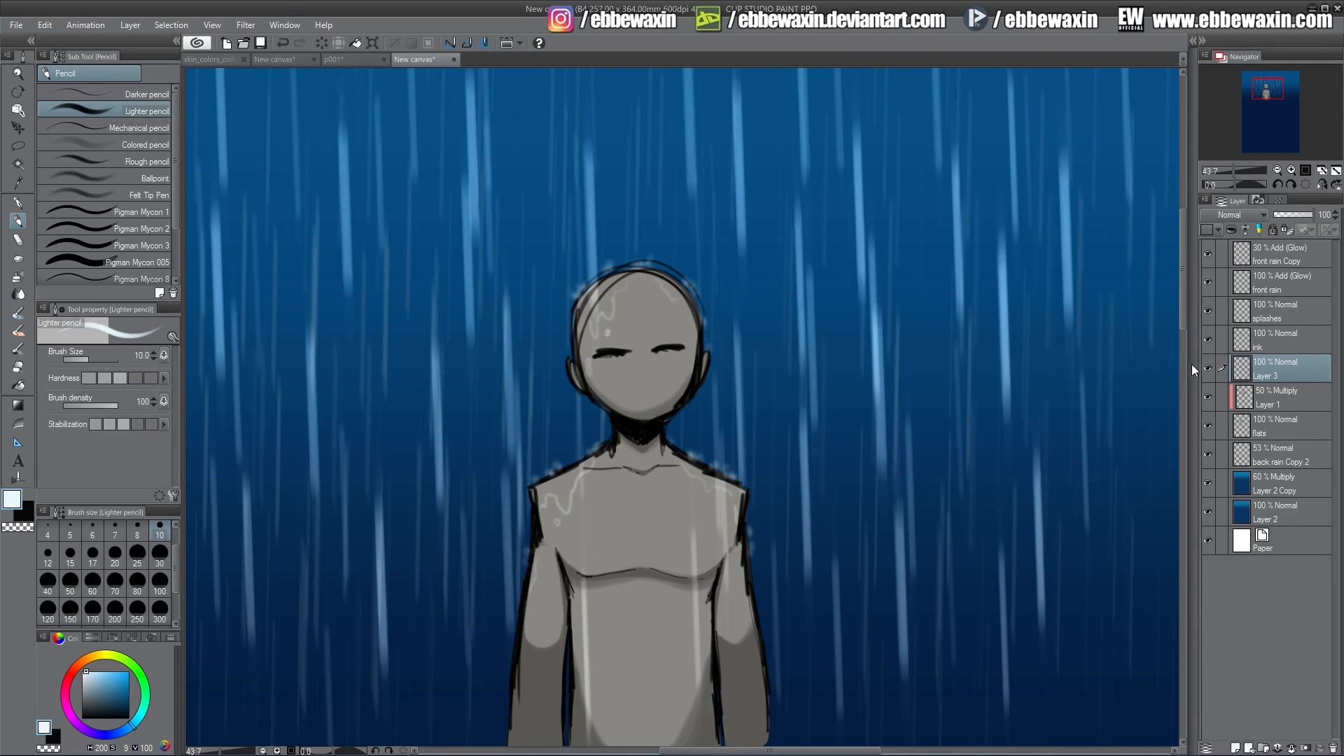
Merge the front rain copy into the front rain layer and set its blend mode to Add (Glow).
left_click(1267, 276)
right_click(1262, 263)
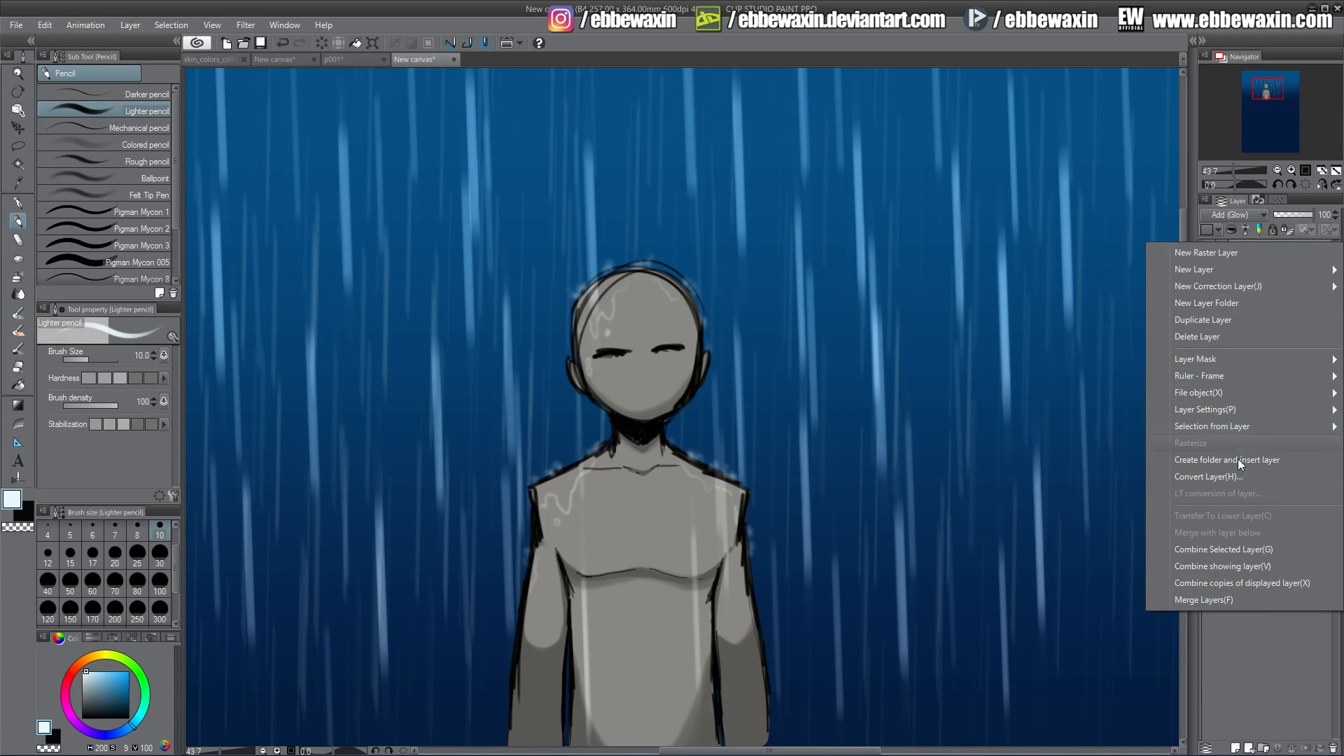
left_click(1246, 548)
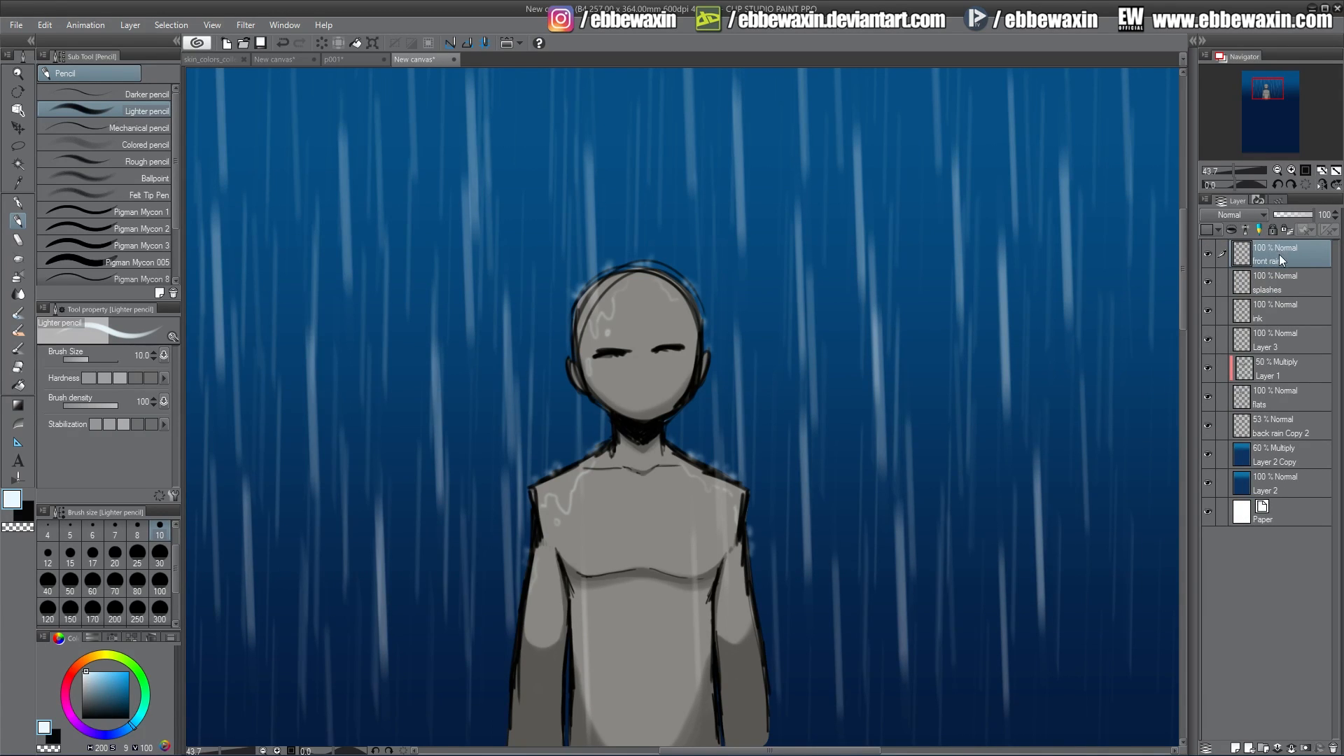
left_click(1244, 217)
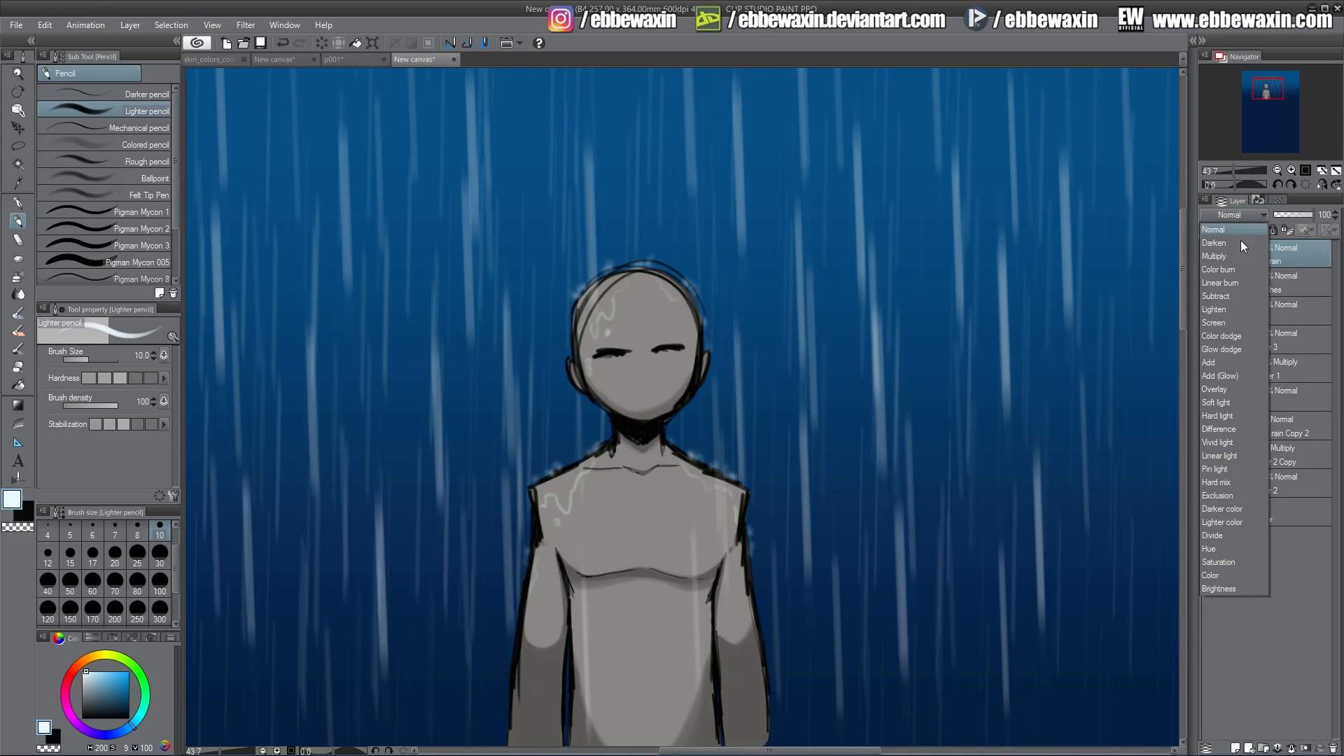
left_click(1229, 375)
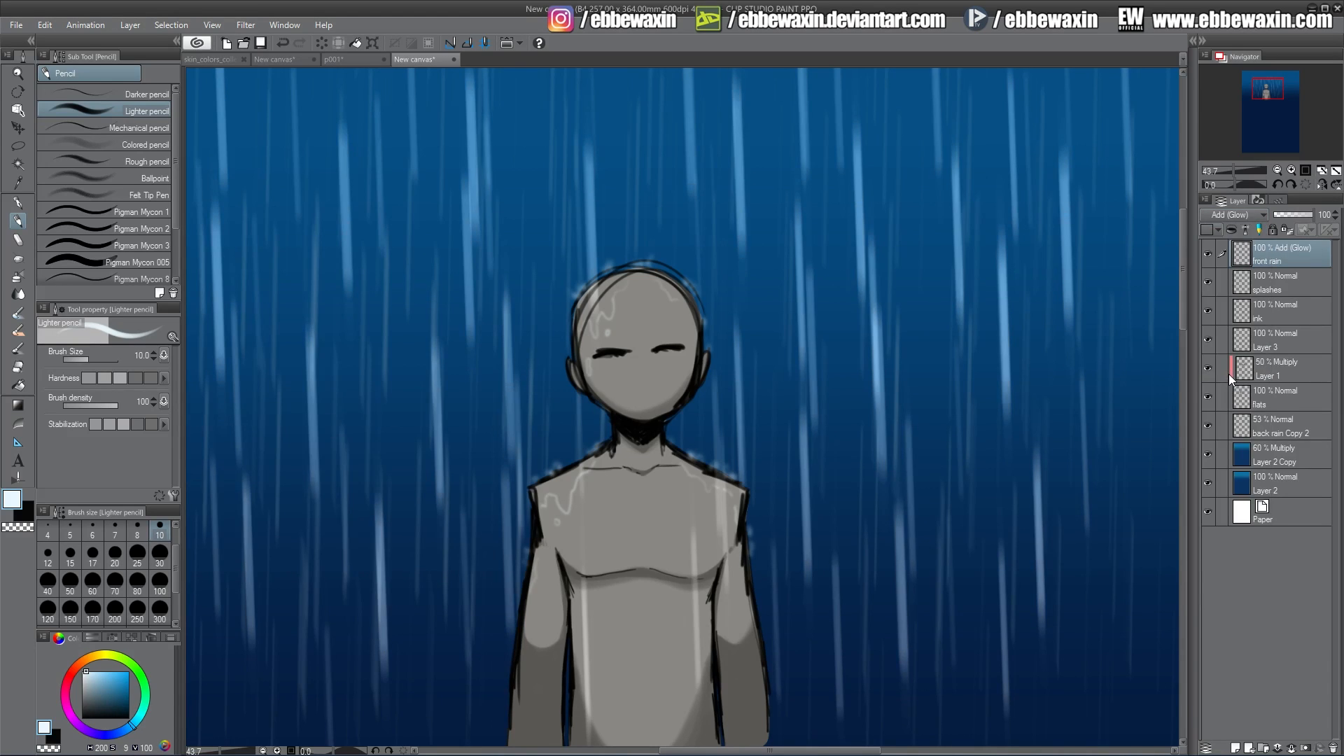
Lock transparent pixels on the back rain Copy 2, front rain and splashes layers.
left_click(1279, 424)
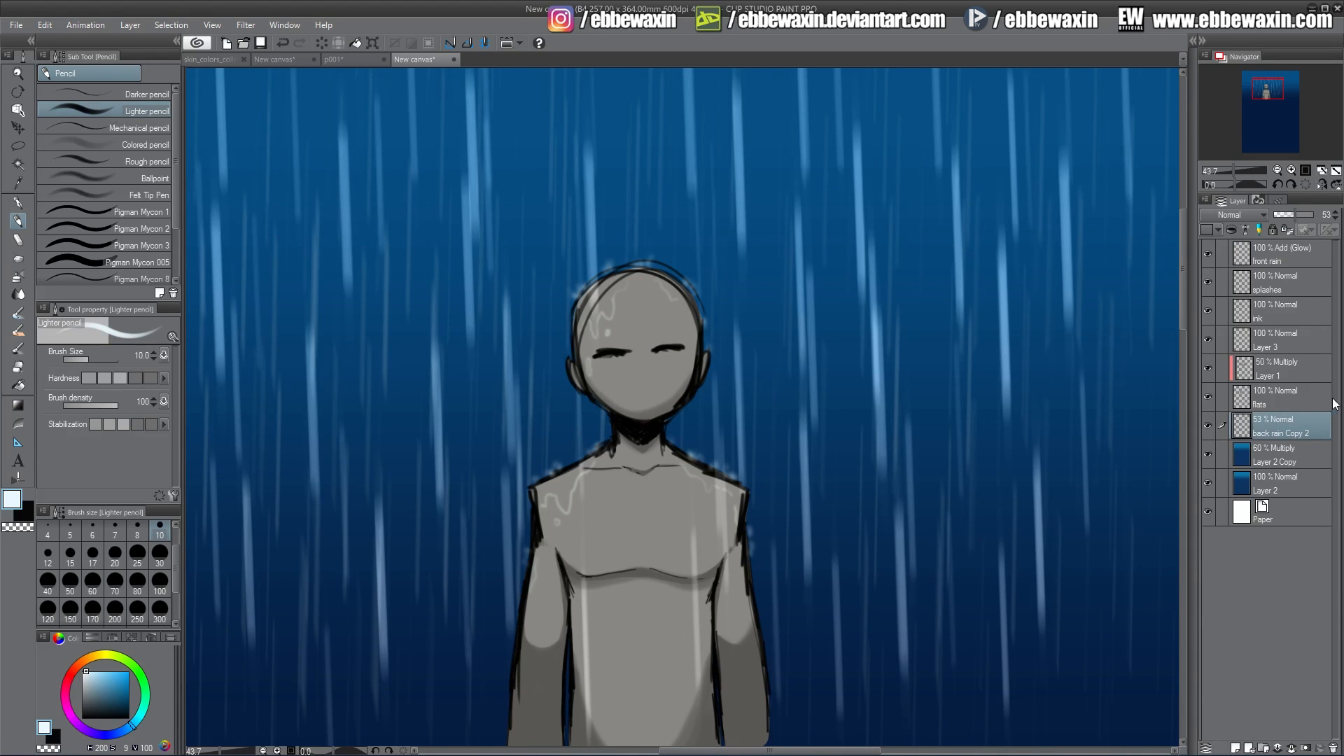
left_click(1287, 230)
left_click(1272, 257)
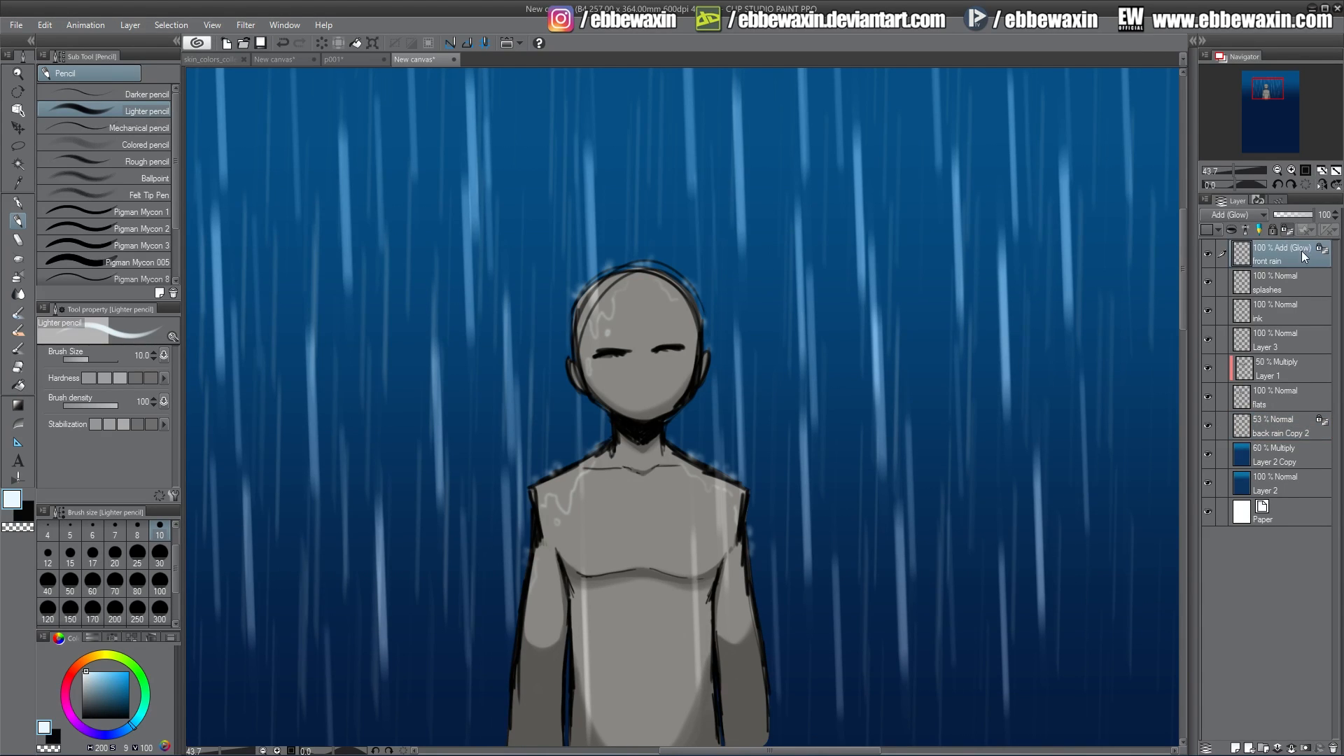
left_click(1274, 280)
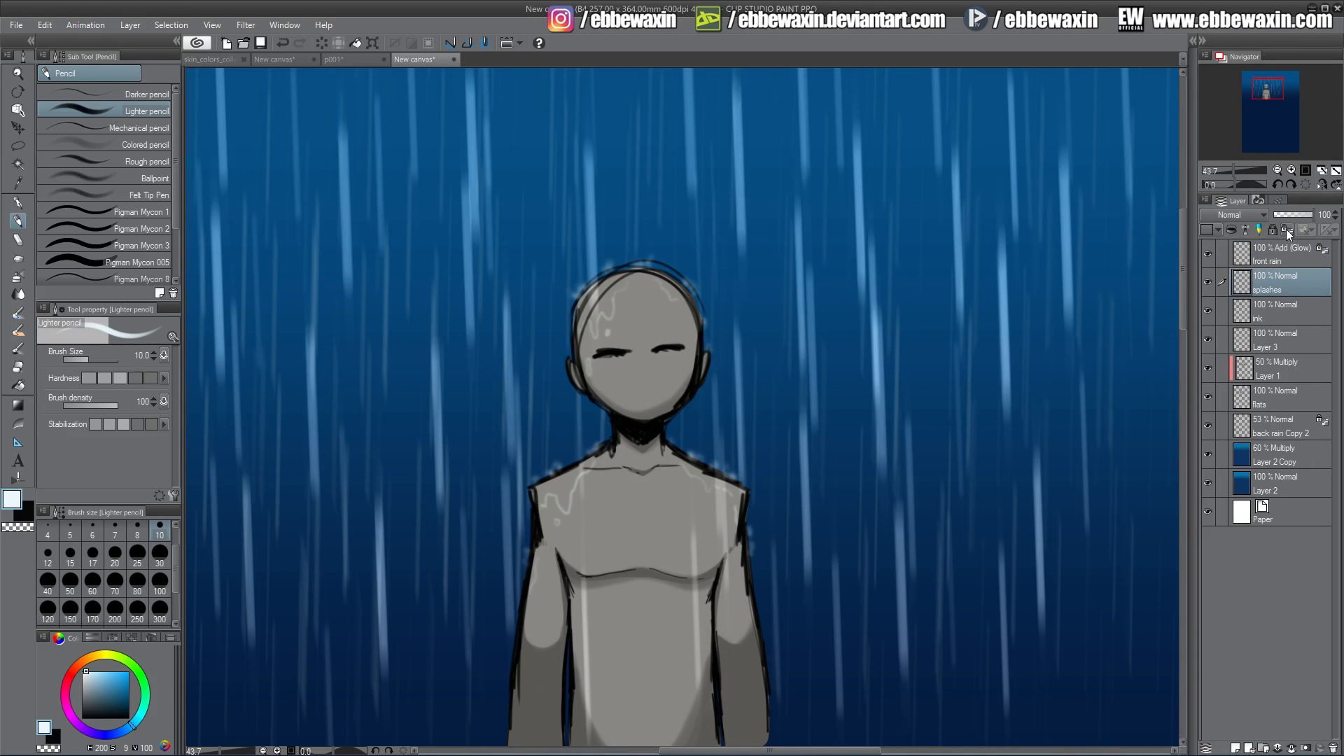
left_click(1287, 229)
Rename the highlight layer Layer 3 as wet and lock its transparent pixels.
left_click(1271, 345)
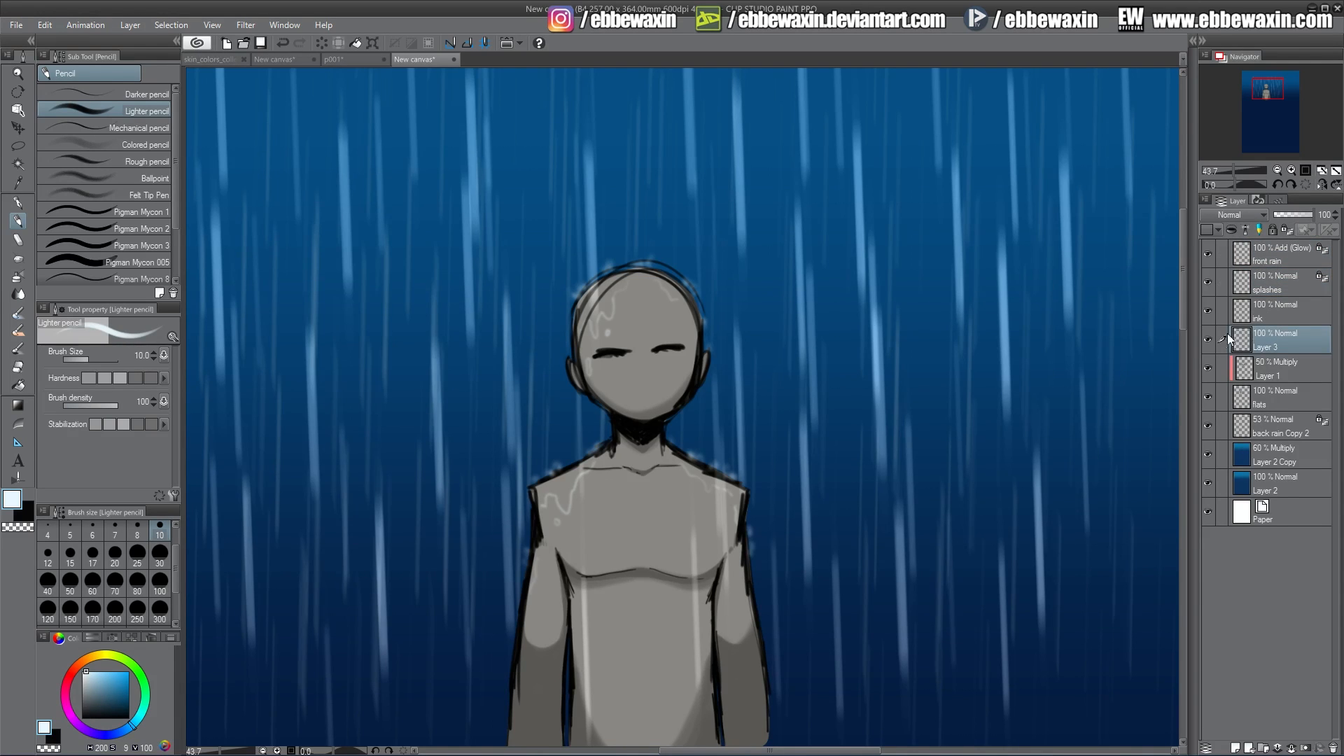
double_click(1271, 347)
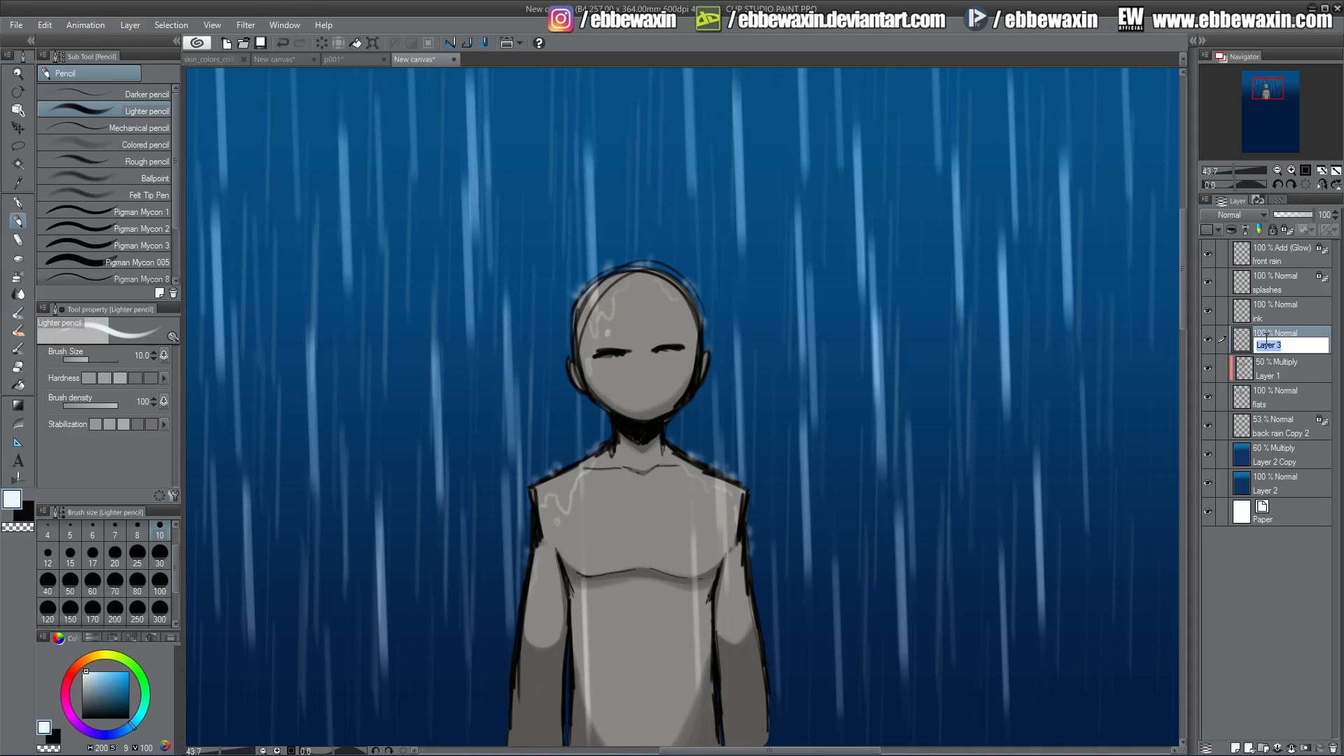
type("wet")
key("Return")
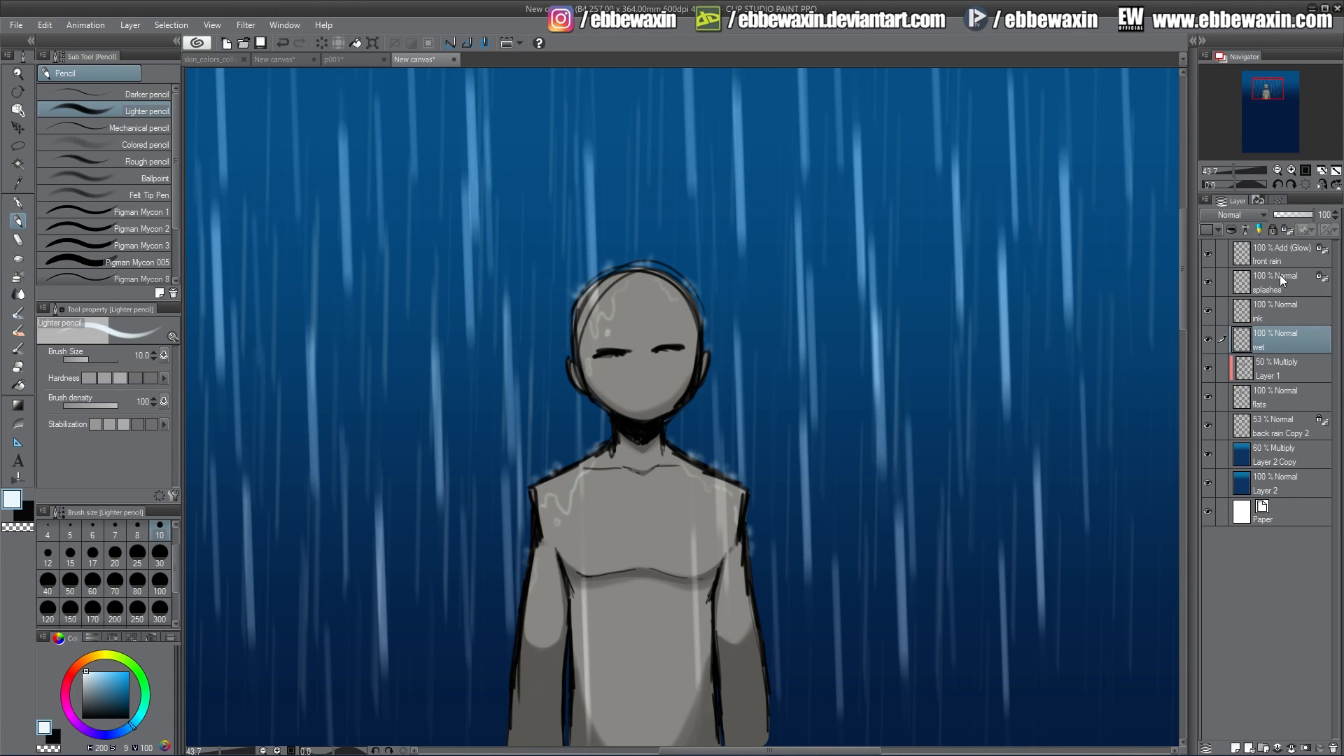
left_click(1289, 232)
Pick a red colour, select the whole canvas and fill the front rain layer with red.
left_click(1289, 258)
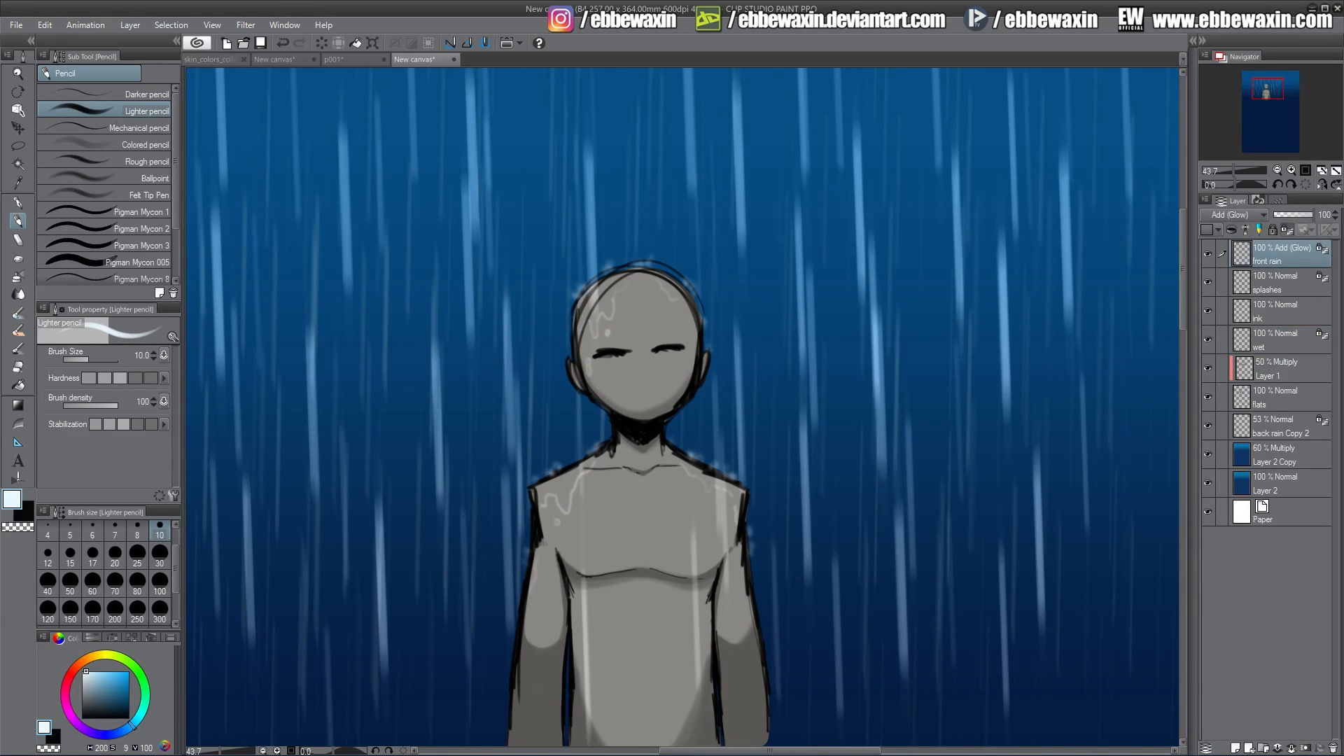
key("x")
left_click(76, 679)
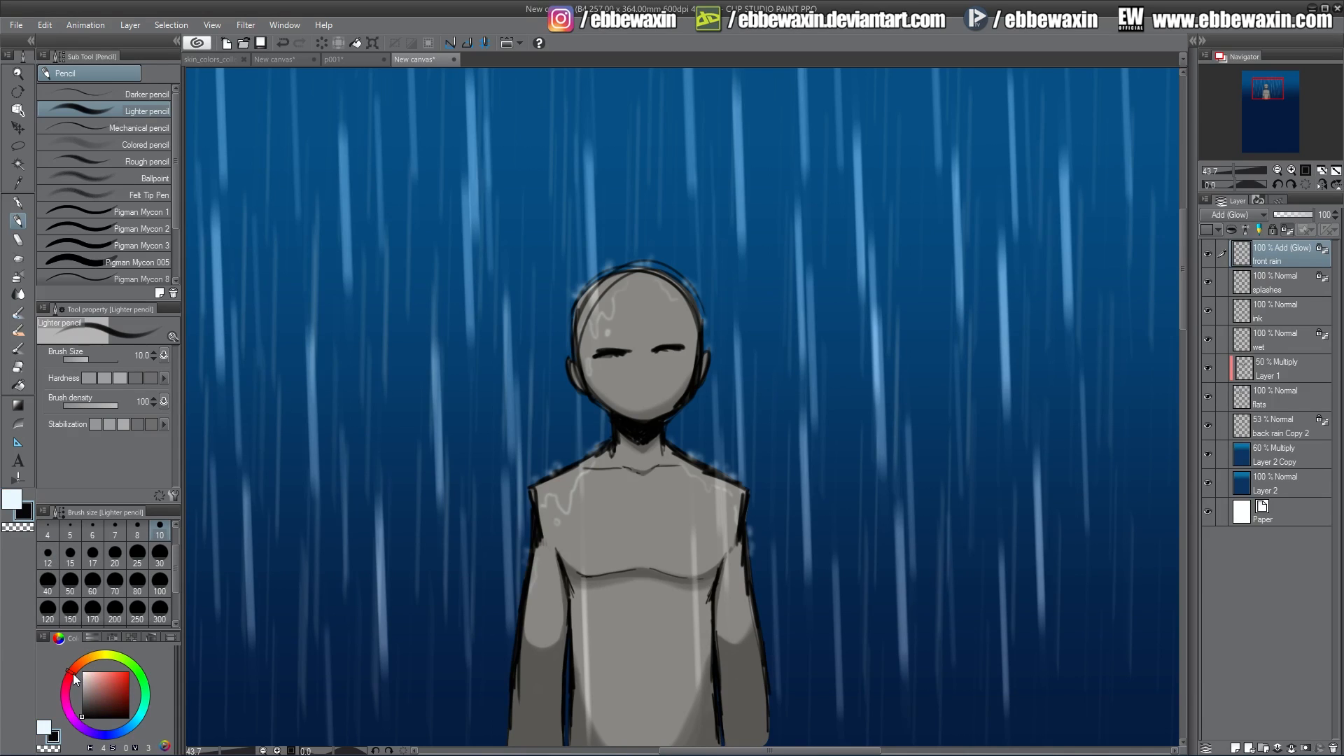
left_click(124, 681)
key("ctrl+a")
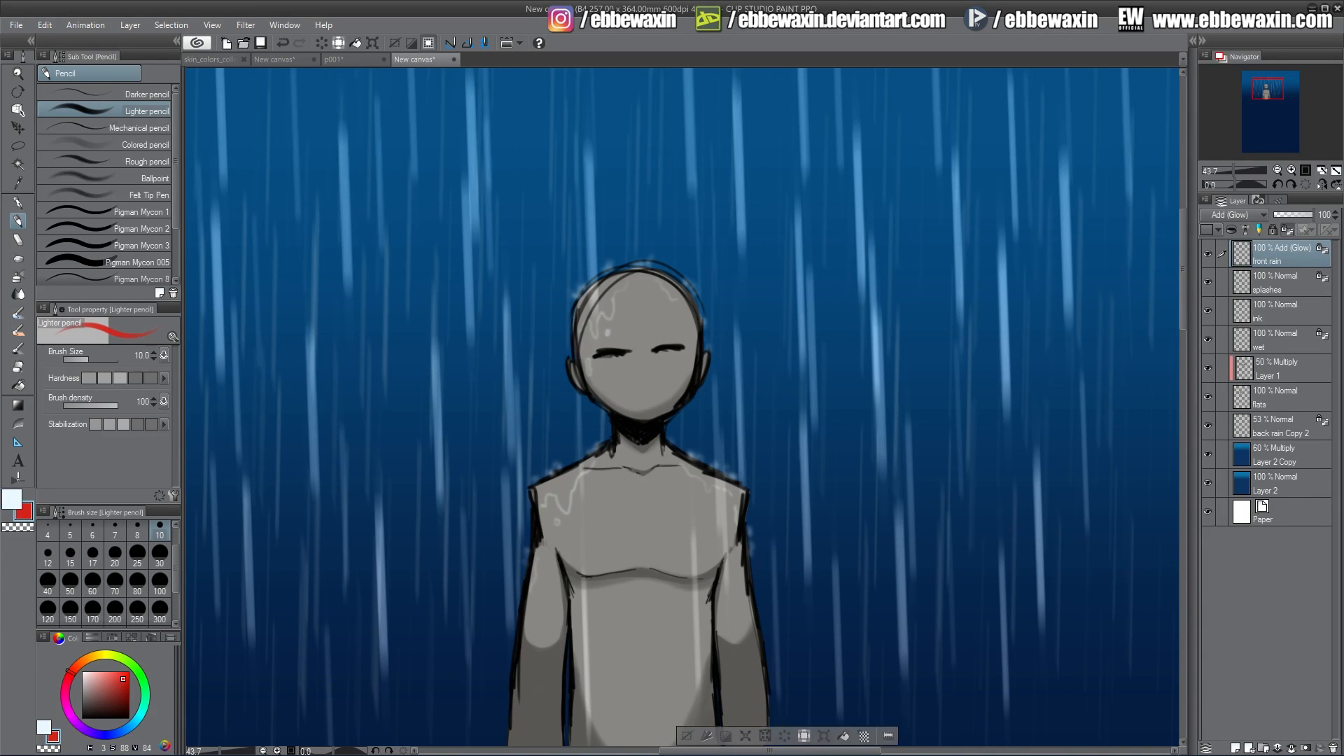
left_click(844, 735)
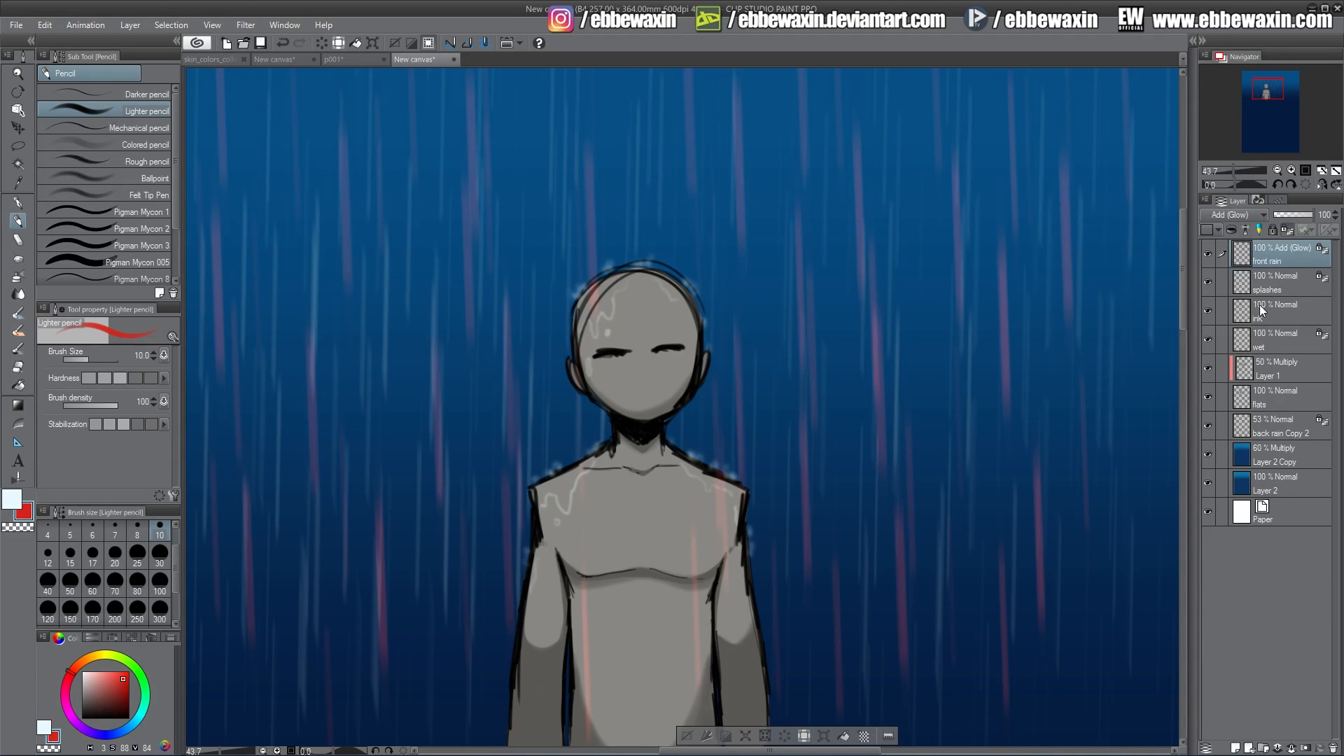
Fill the back rain Copy 2, splashes and wet layers with the same red colour.
left_click(1271, 425)
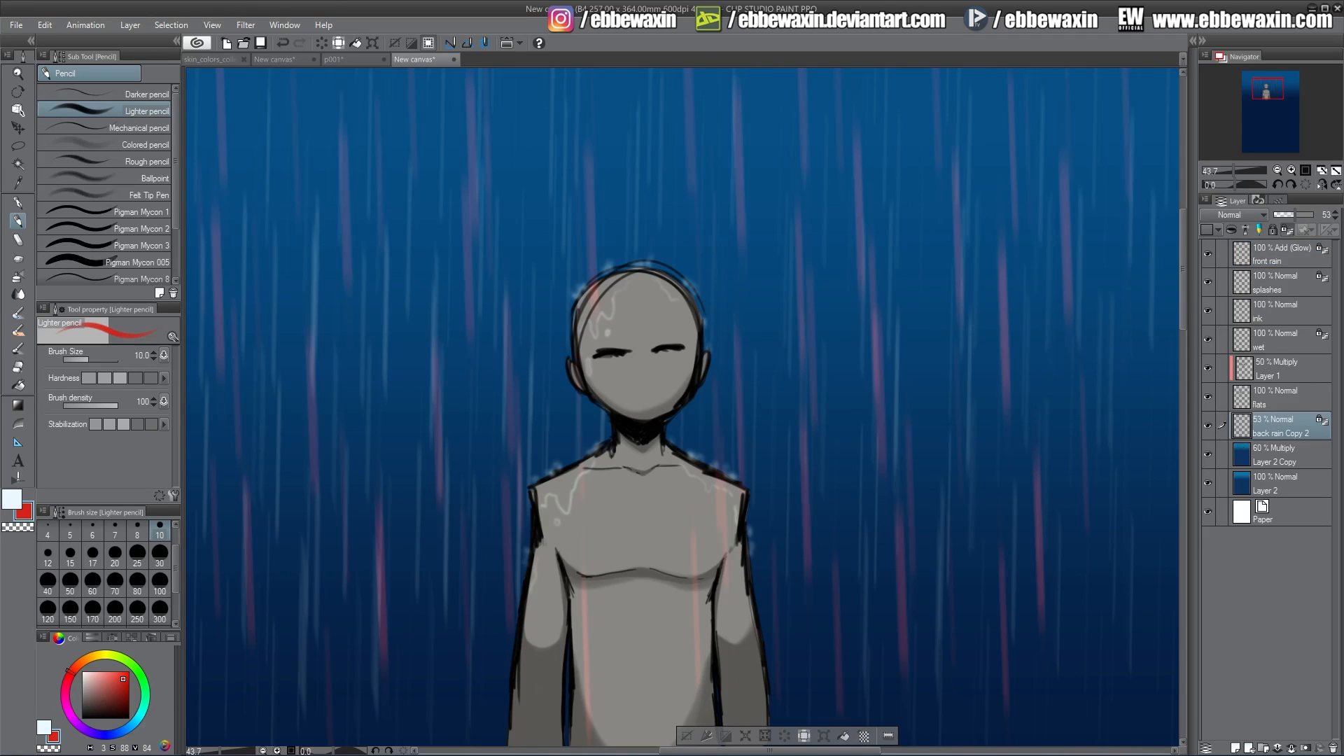
left_click(845, 735)
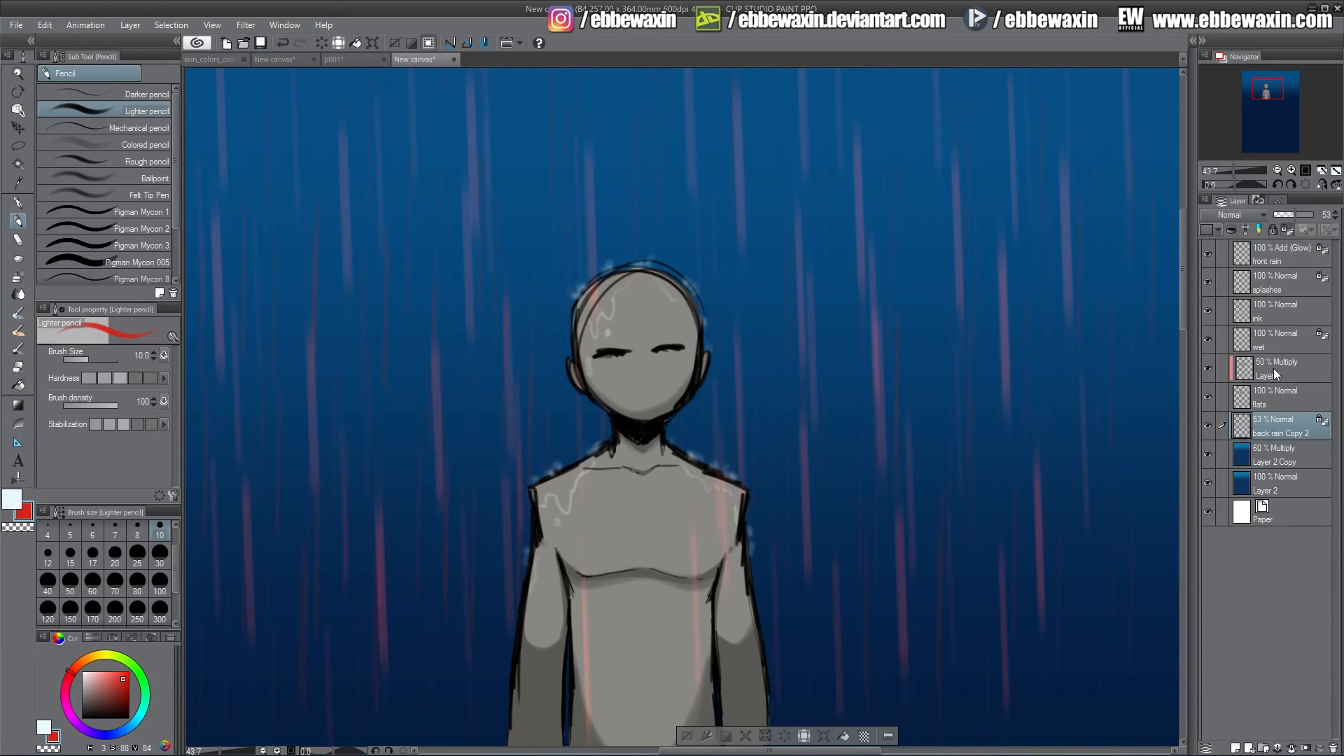
left_click(1267, 281)
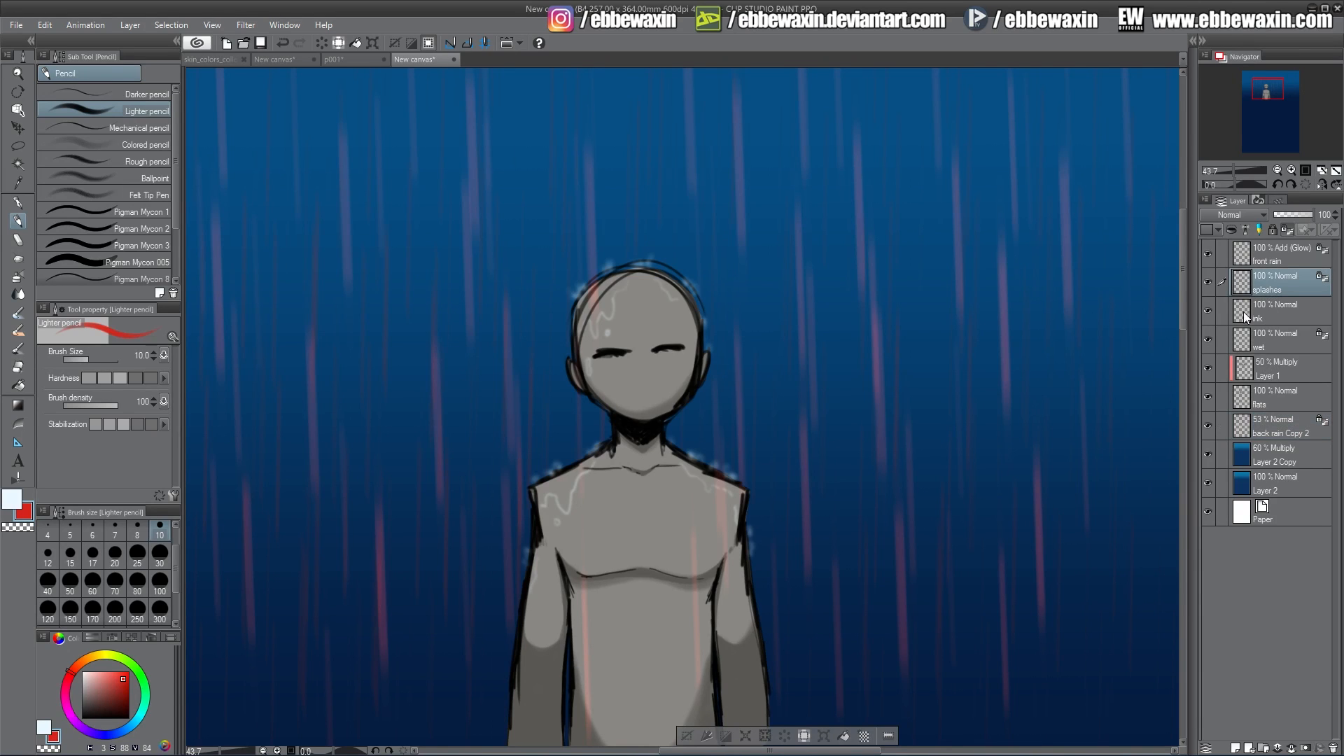
left_click(845, 729)
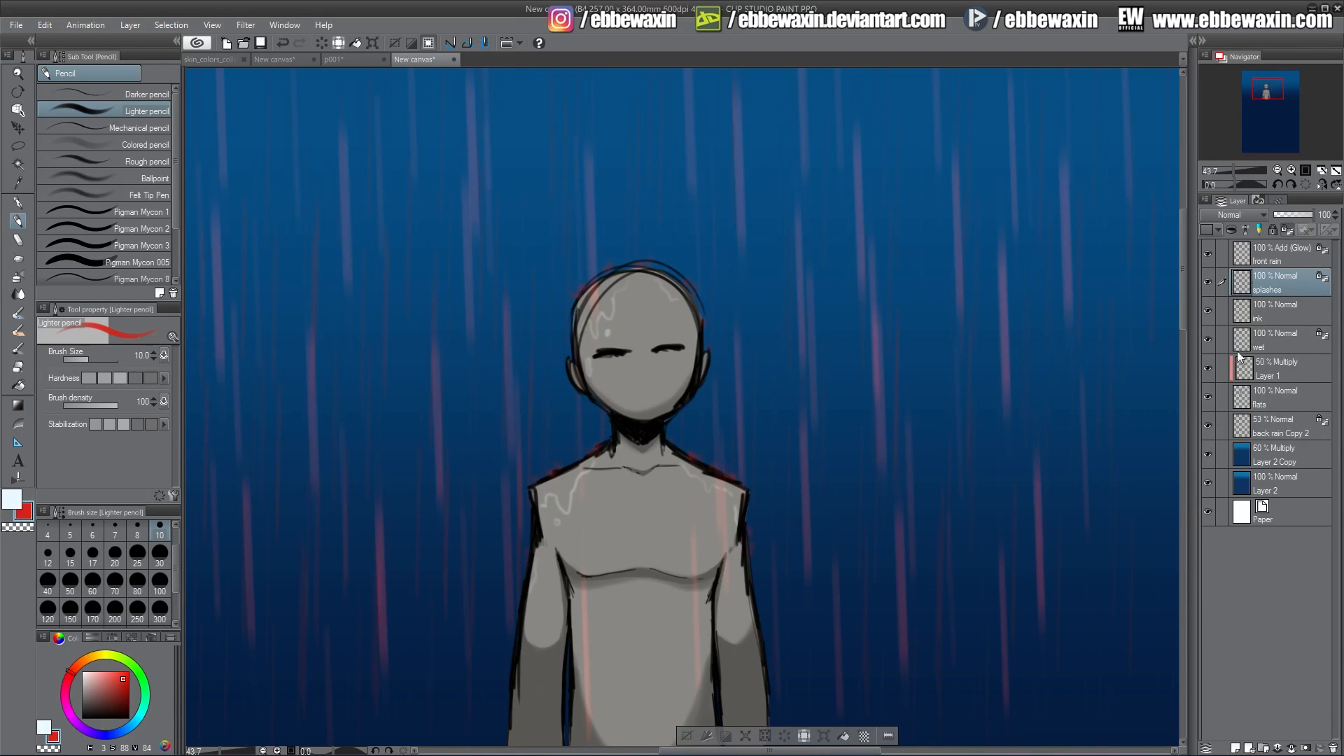
left_click(1267, 341)
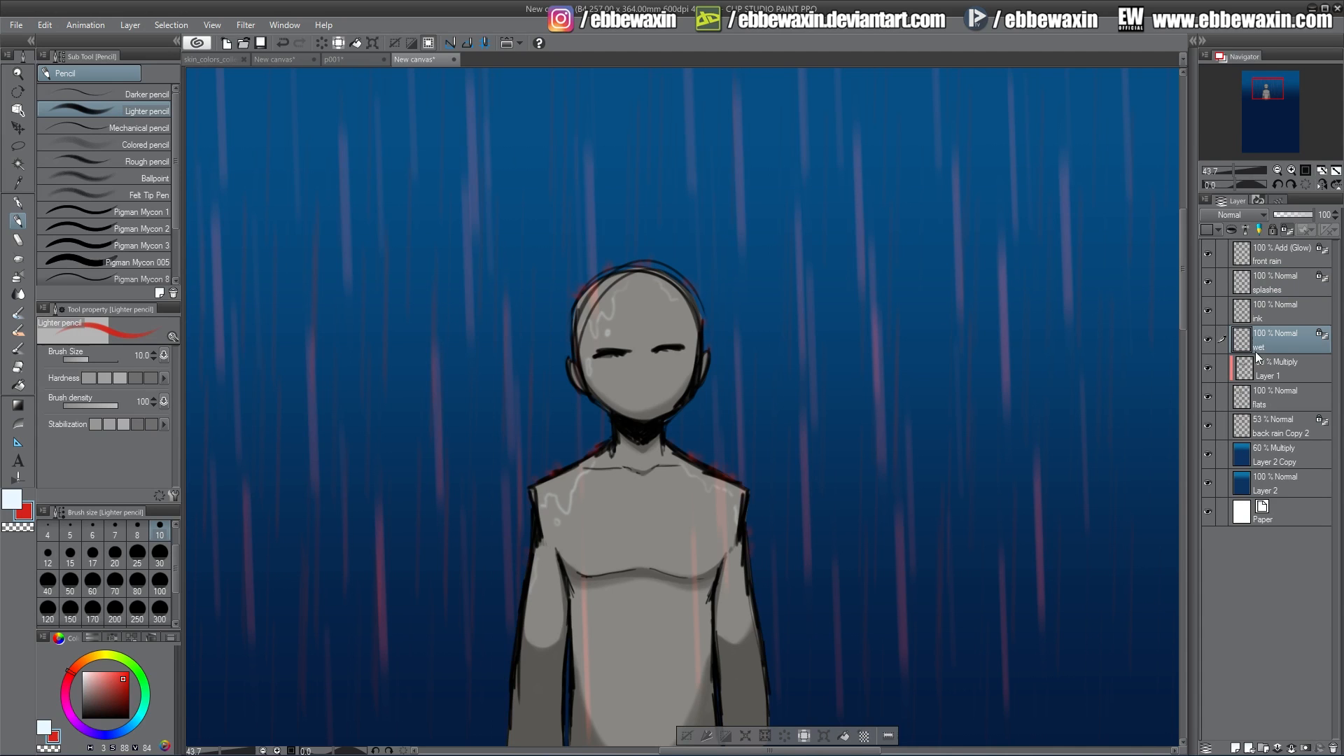
left_click(847, 730)
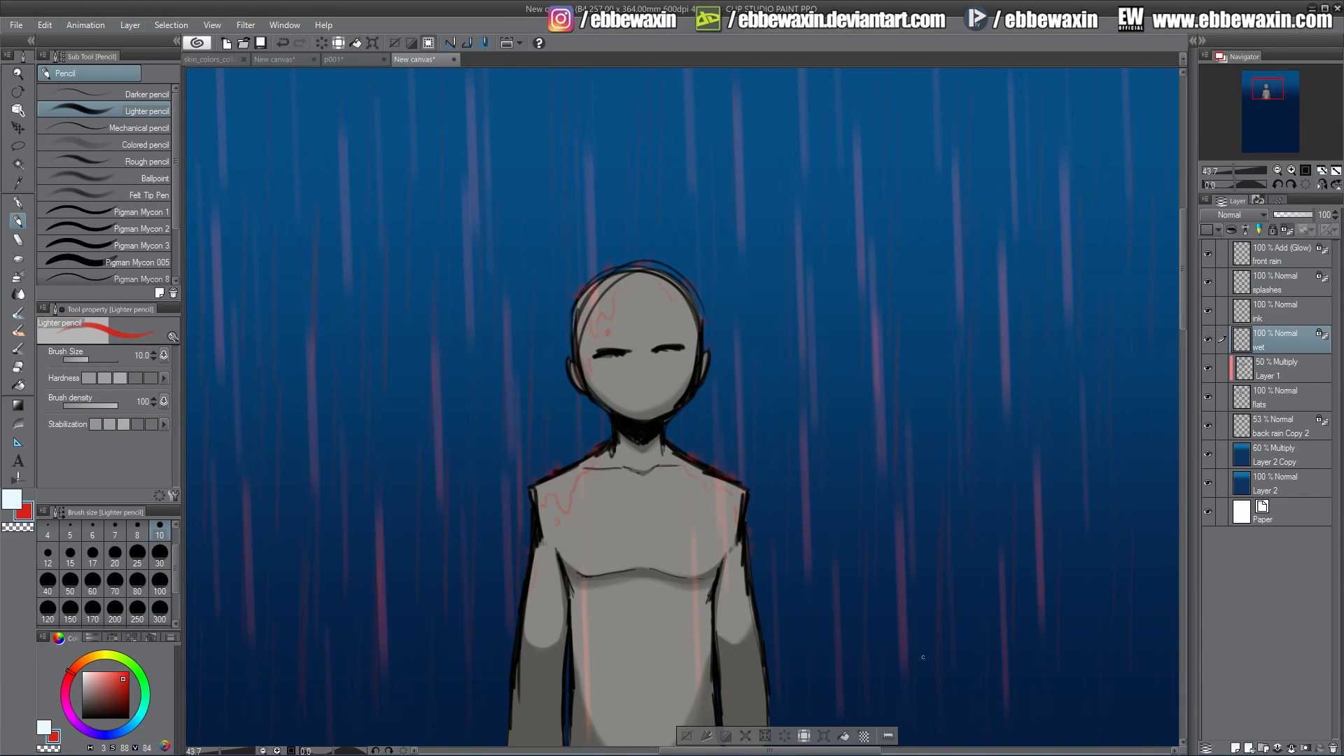
left_click(18, 146)
left_click(101, 148)
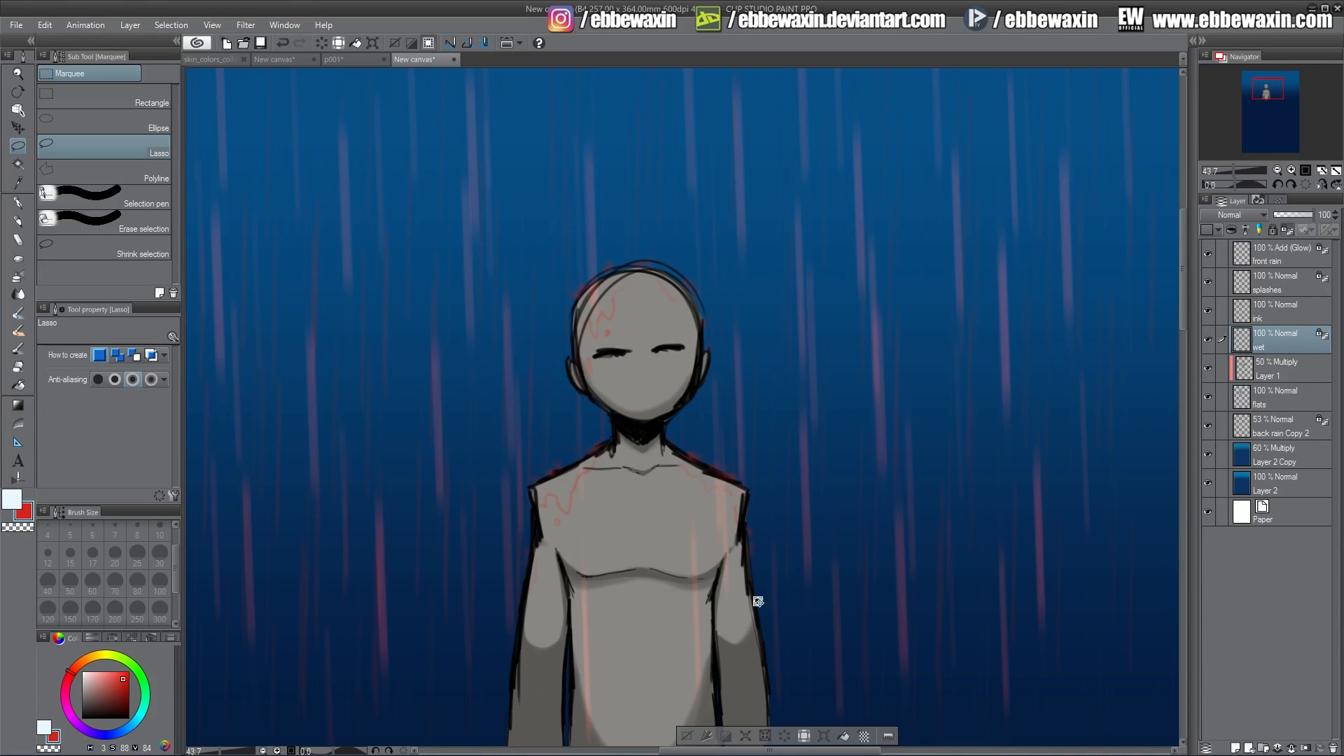
left_click_drag(1264, 93, 1267, 92)
Duplicate the front rain layer twice.
left_click(1274, 254)
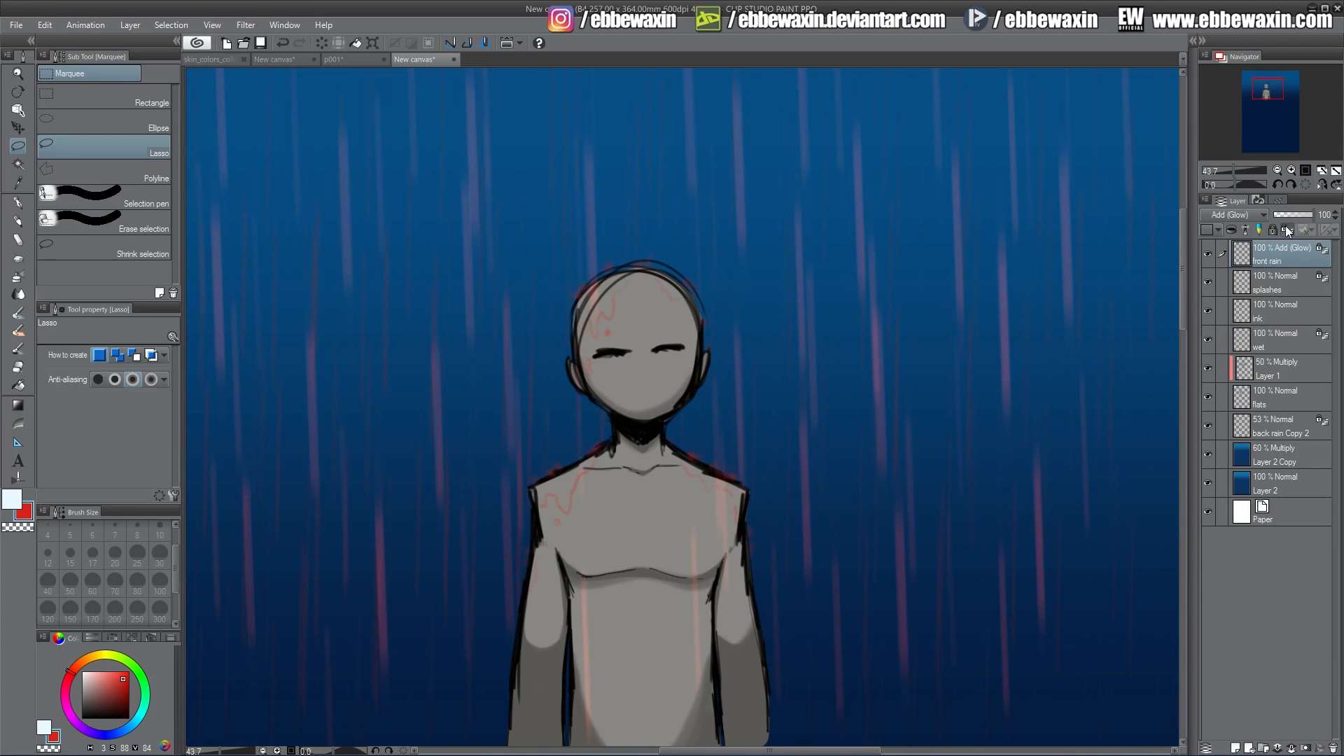
left_click(1241, 217)
left_click(1289, 254)
right_click(1279, 253)
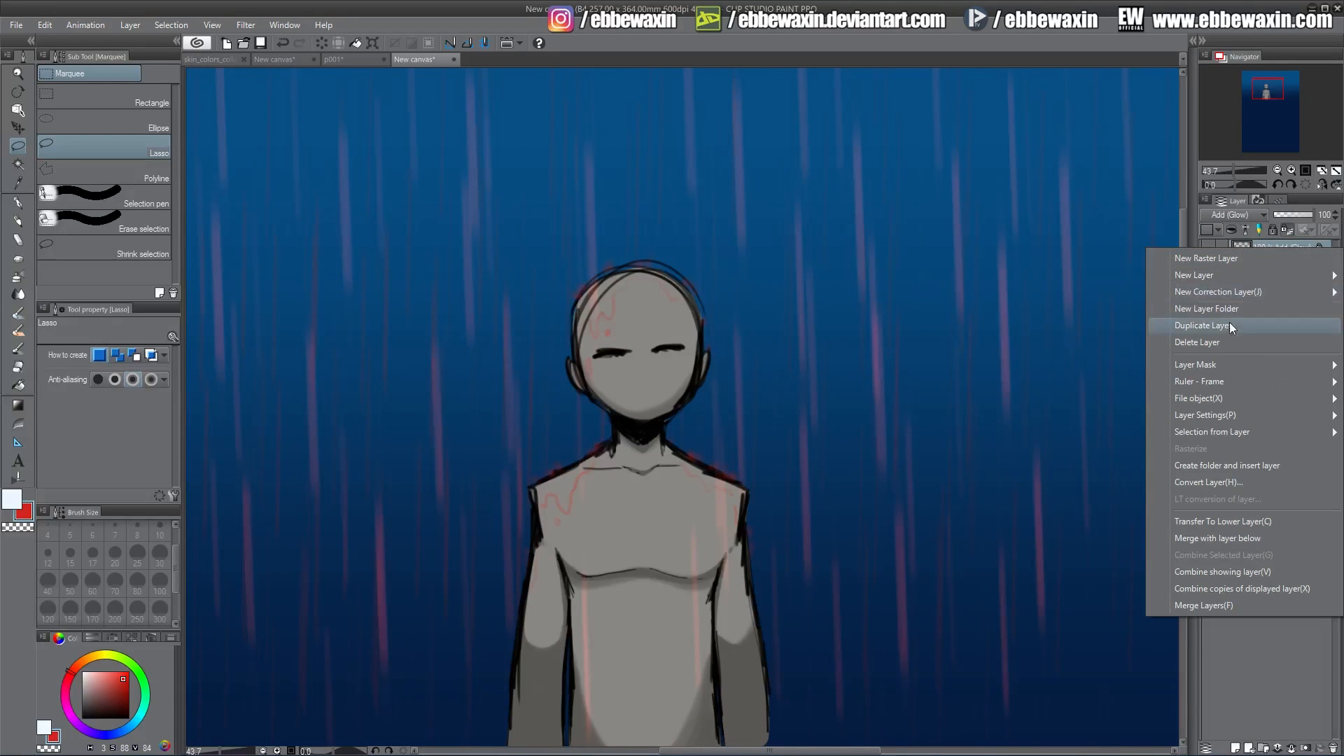
left_click(1230, 321)
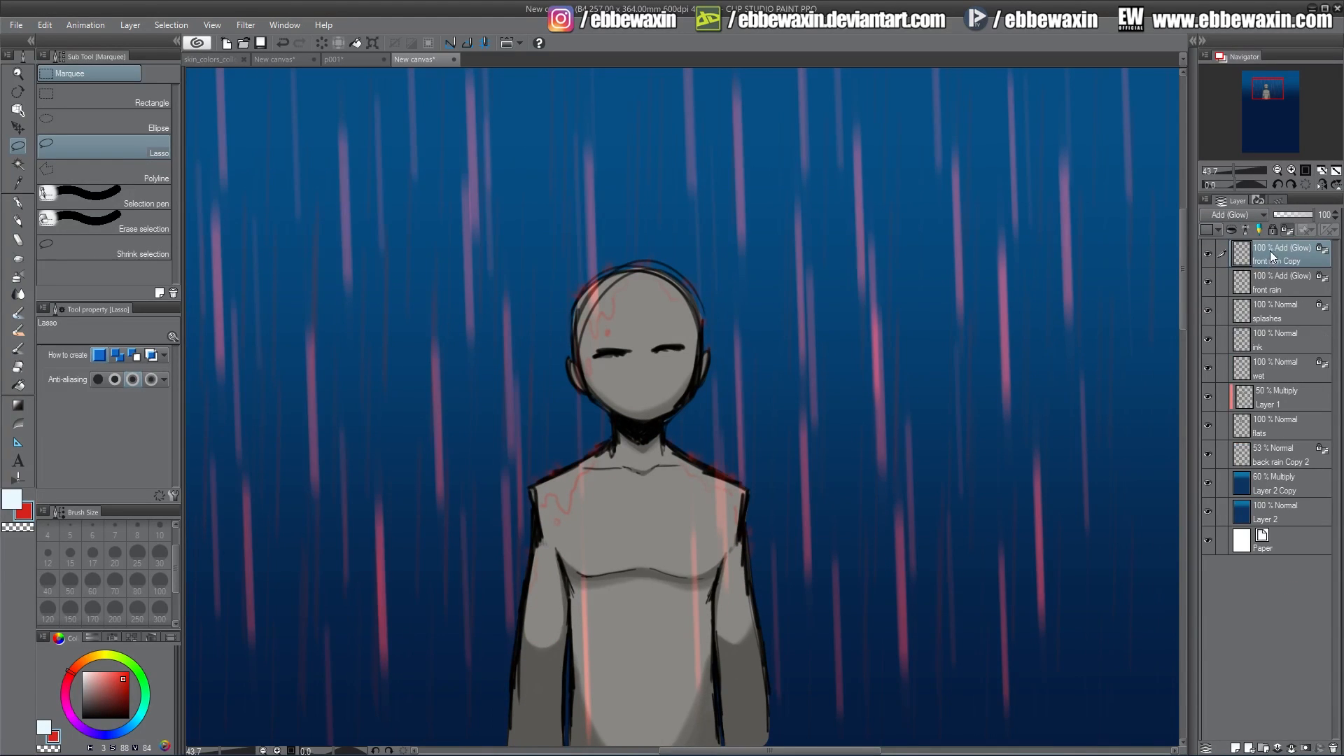
right_click(1270, 250)
left_click(1225, 329)
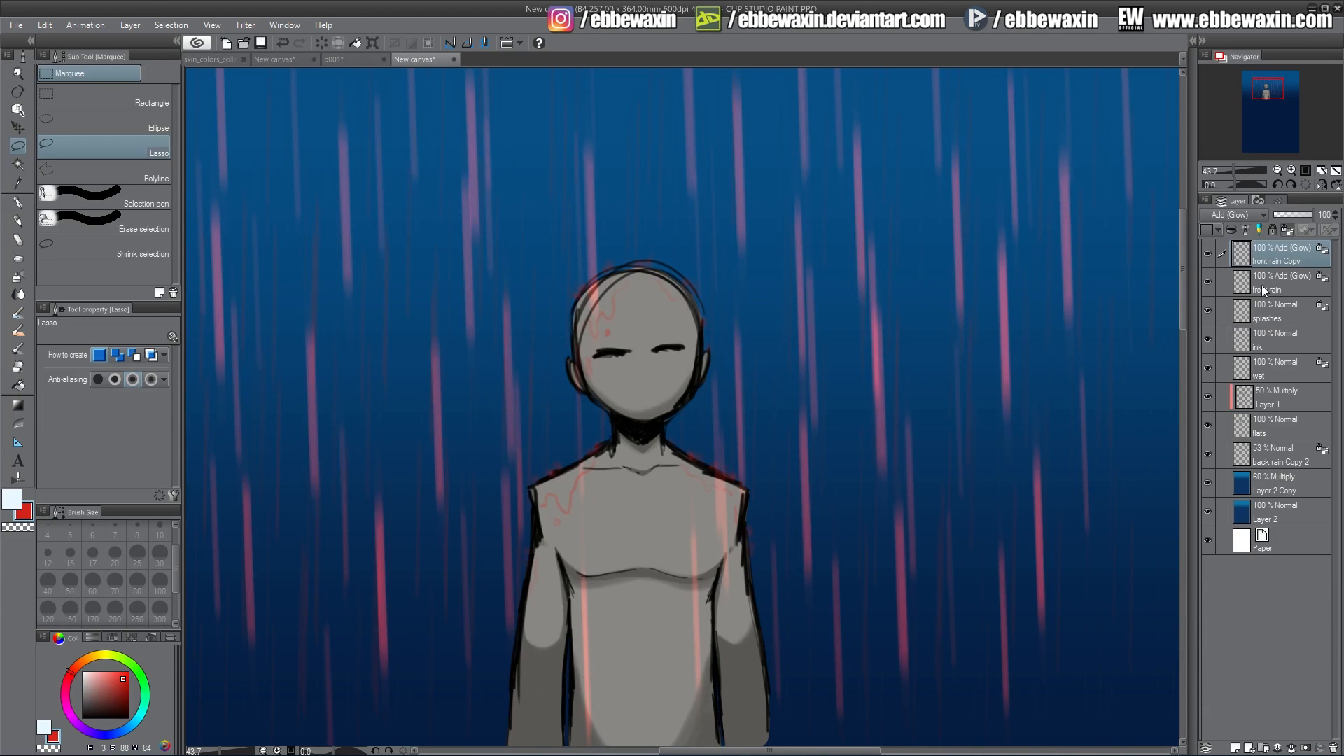
Set the front rain Copy 2 layer's blend mode to Normal after trying Multiply and Color dodge.
left_click(1236, 214)
left_click(1230, 225)
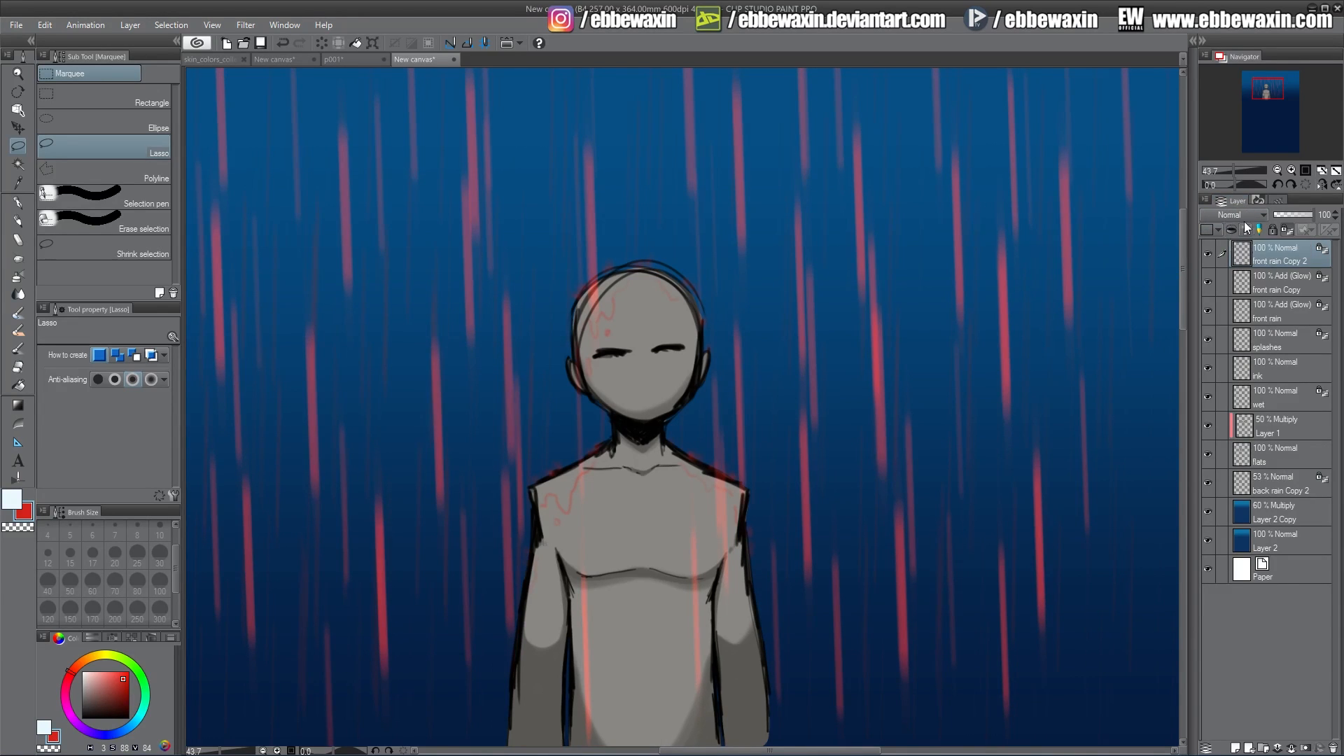
left_click(1248, 216)
left_click(1230, 255)
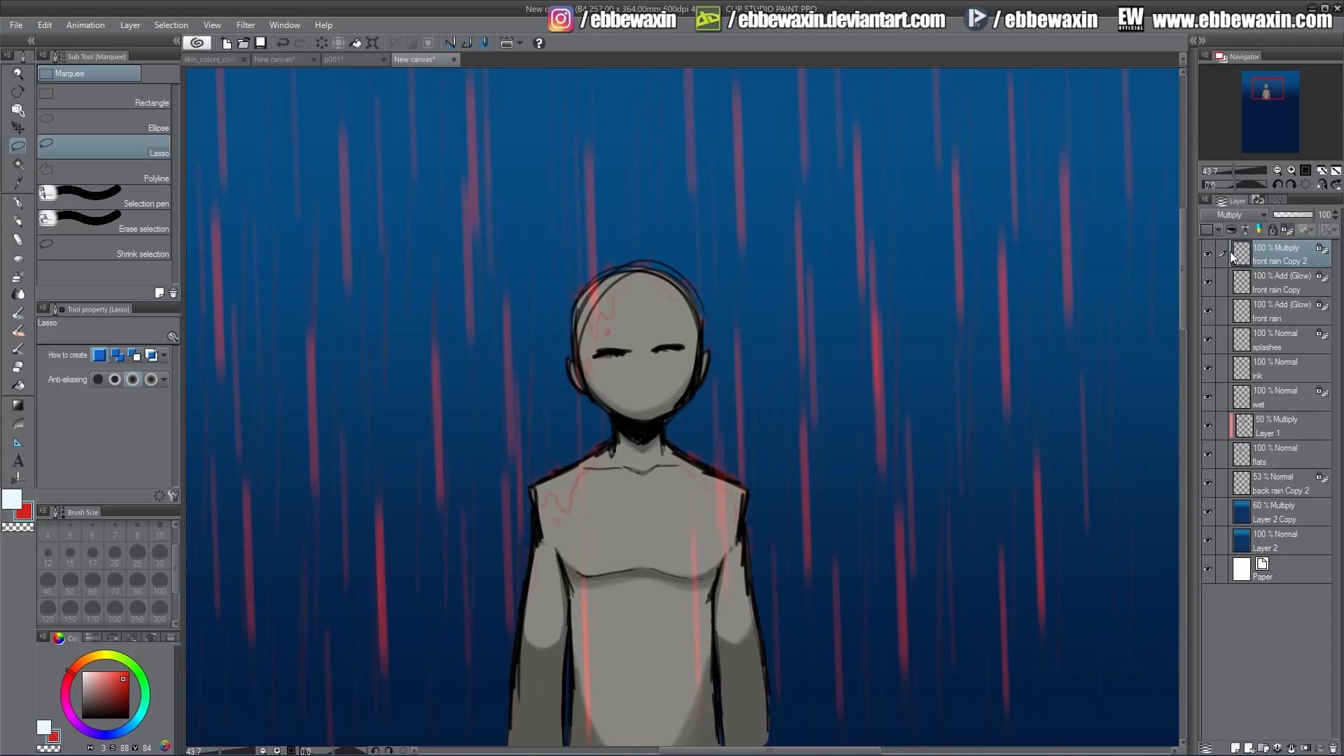
left_click(1229, 216)
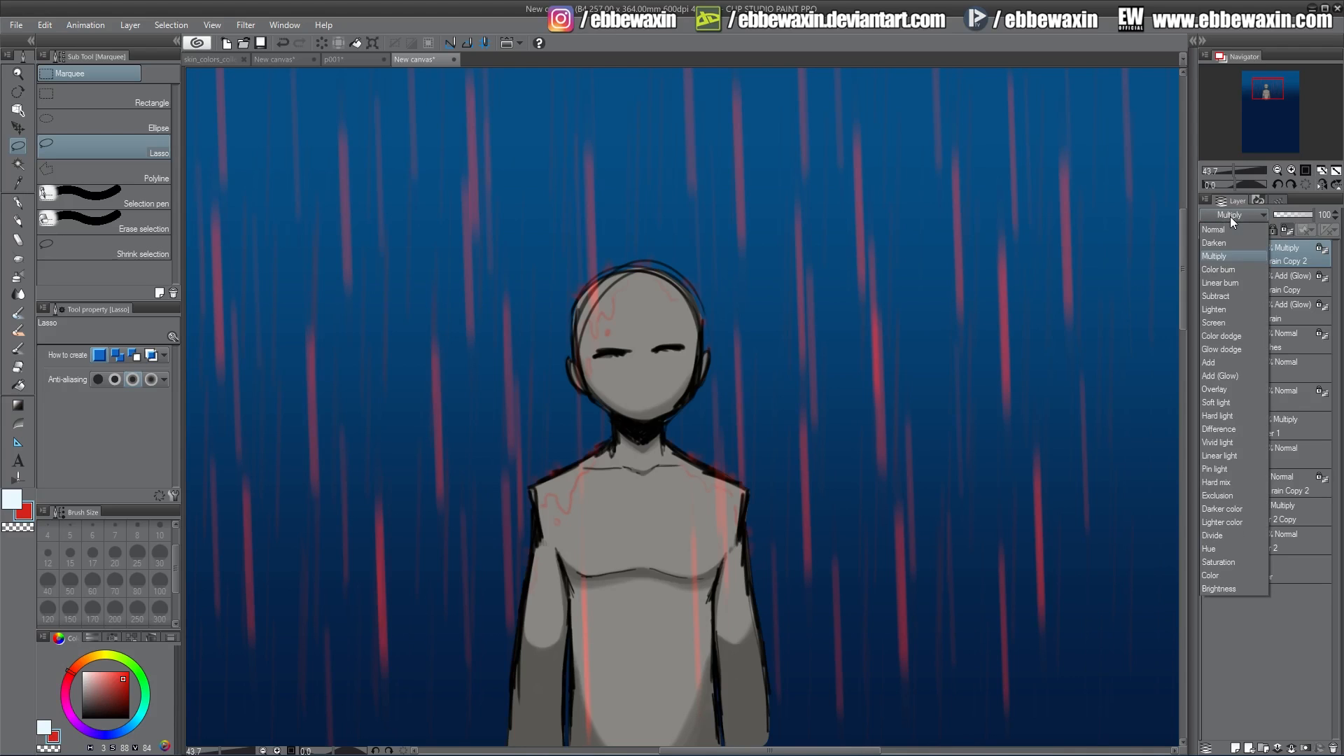
left_click(1229, 336)
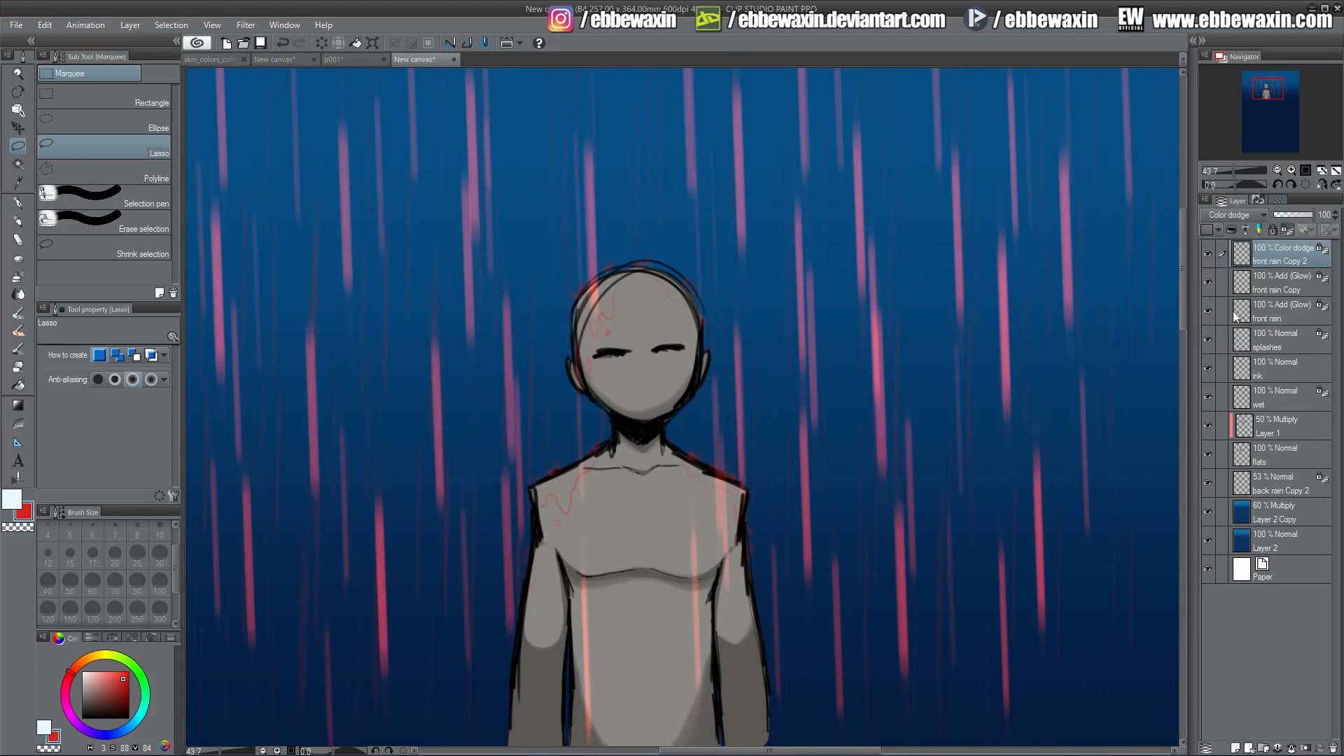
left_click(1233, 217)
left_click(1232, 229)
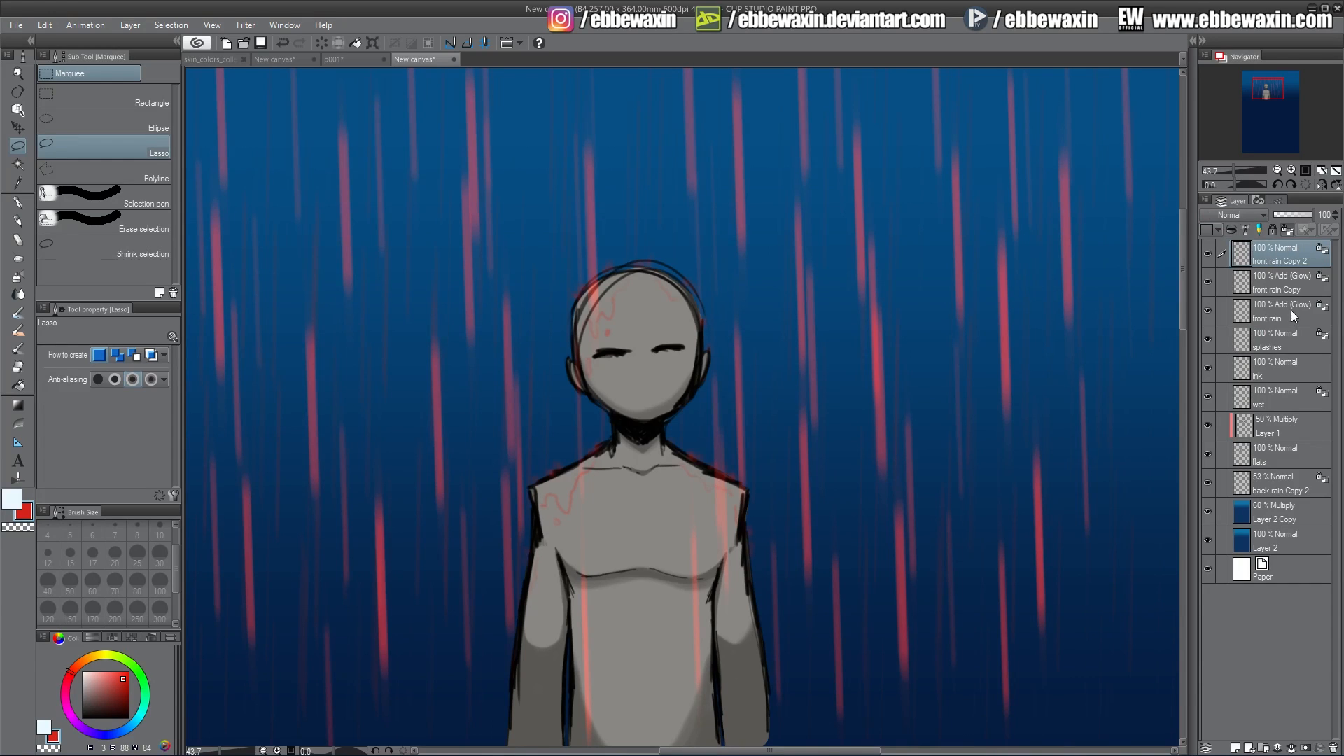
Duplicate the back rain Copy 2 layer and set the duplicate's blend mode to Overlay.
left_click(1276, 486)
right_click(1262, 477)
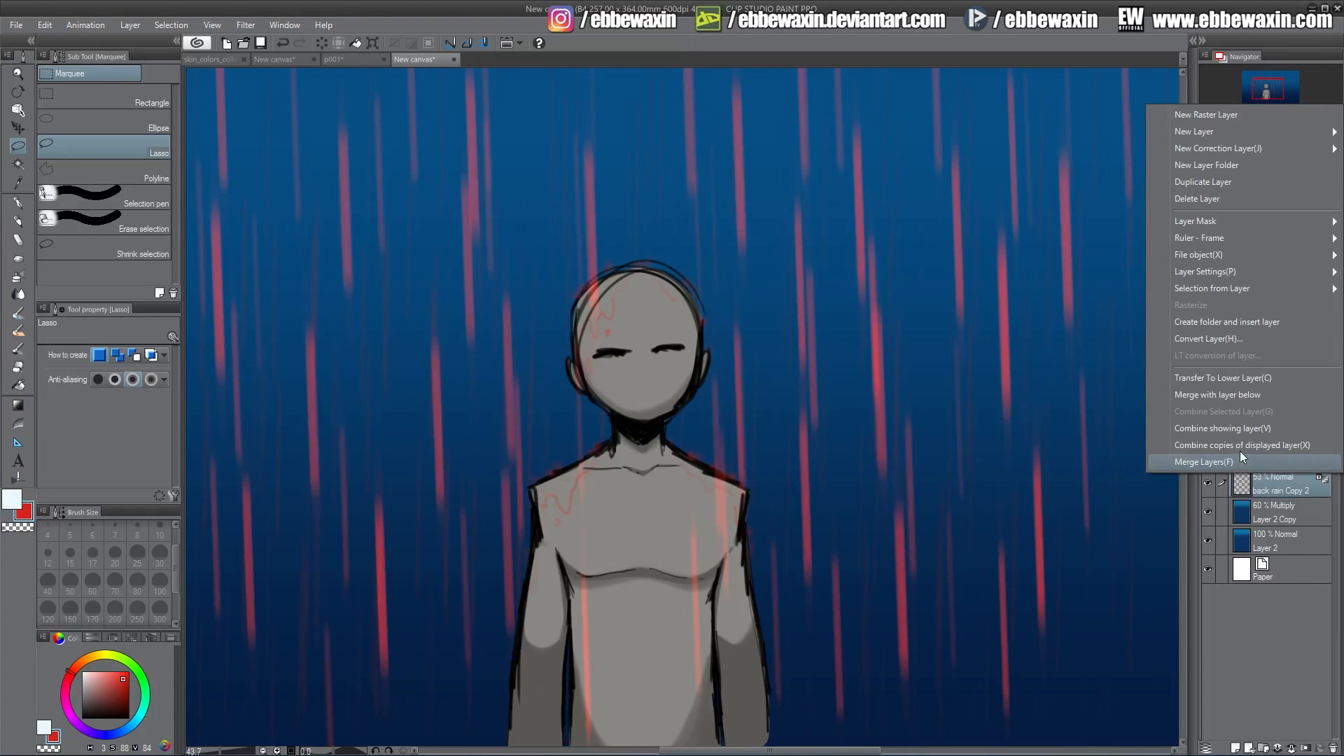
left_click(1208, 182)
left_click(1236, 215)
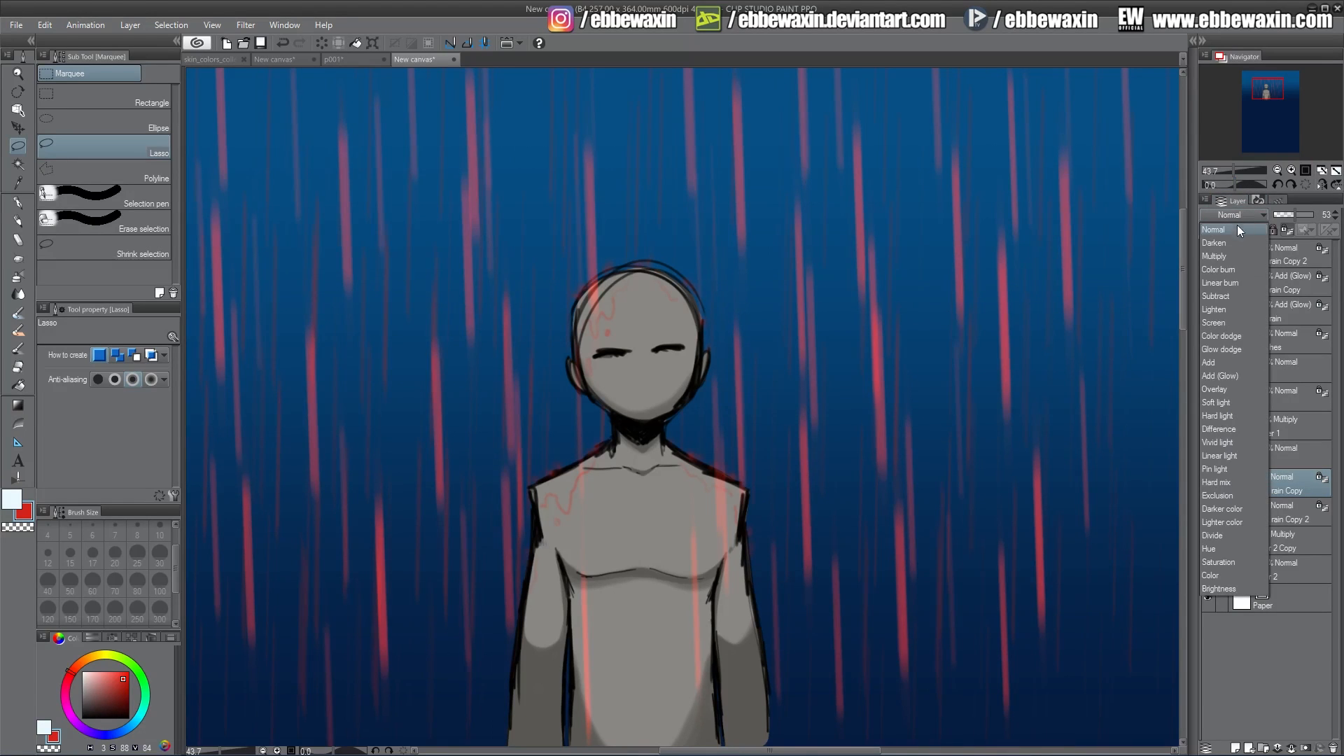
left_click(1228, 388)
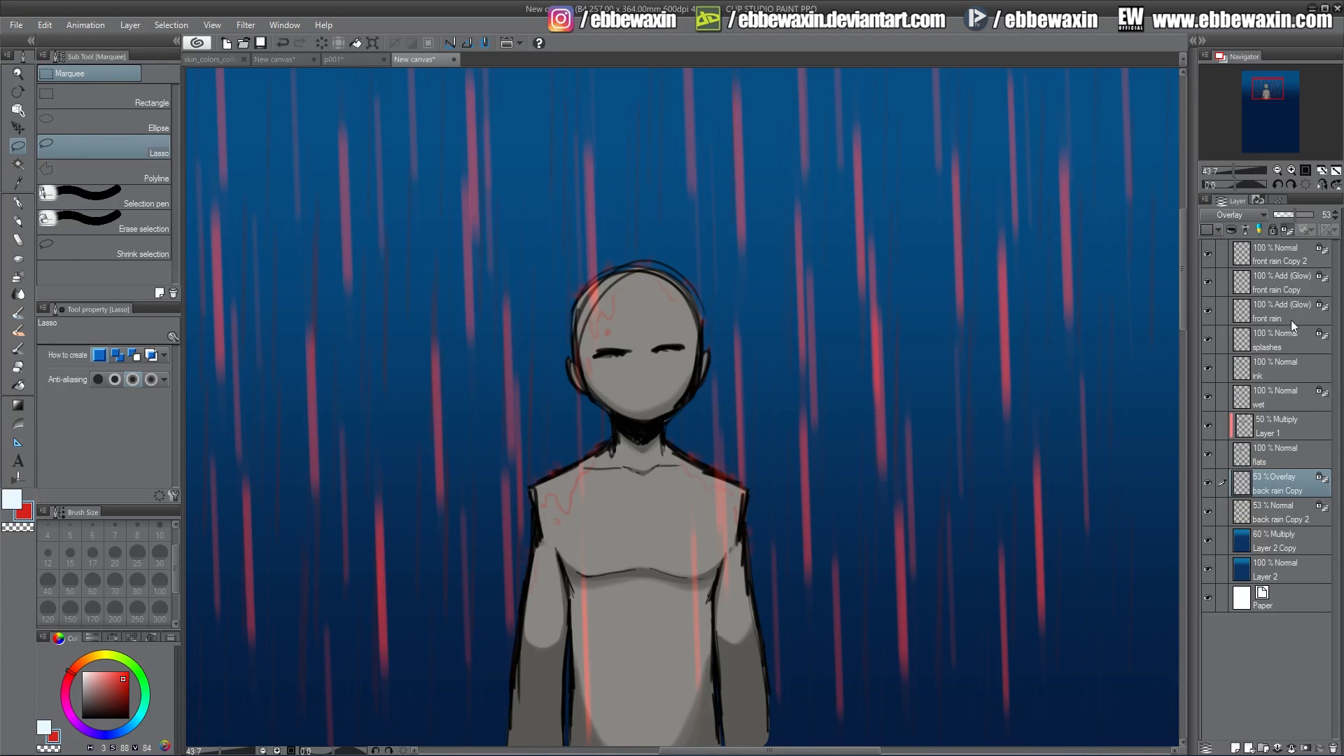
Duplicate the wet layer.
right_click(1266, 397)
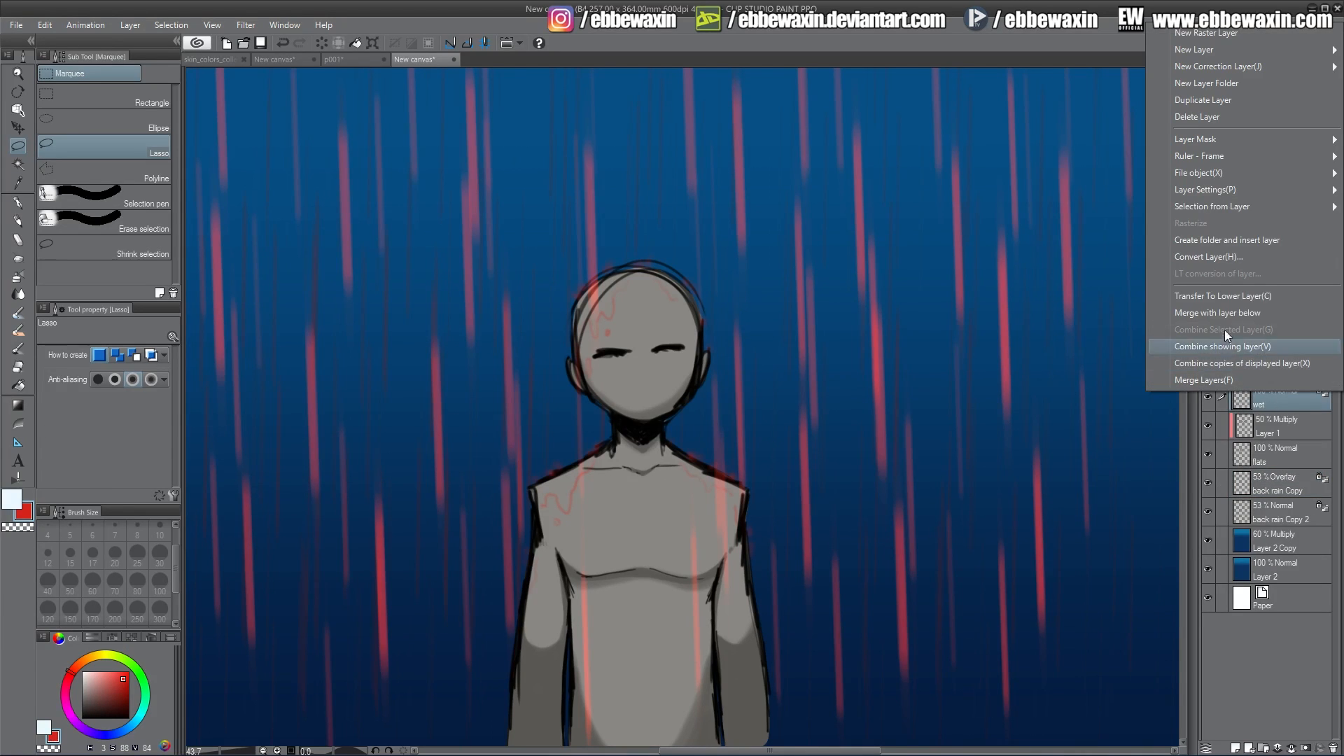
left_click(1206, 101)
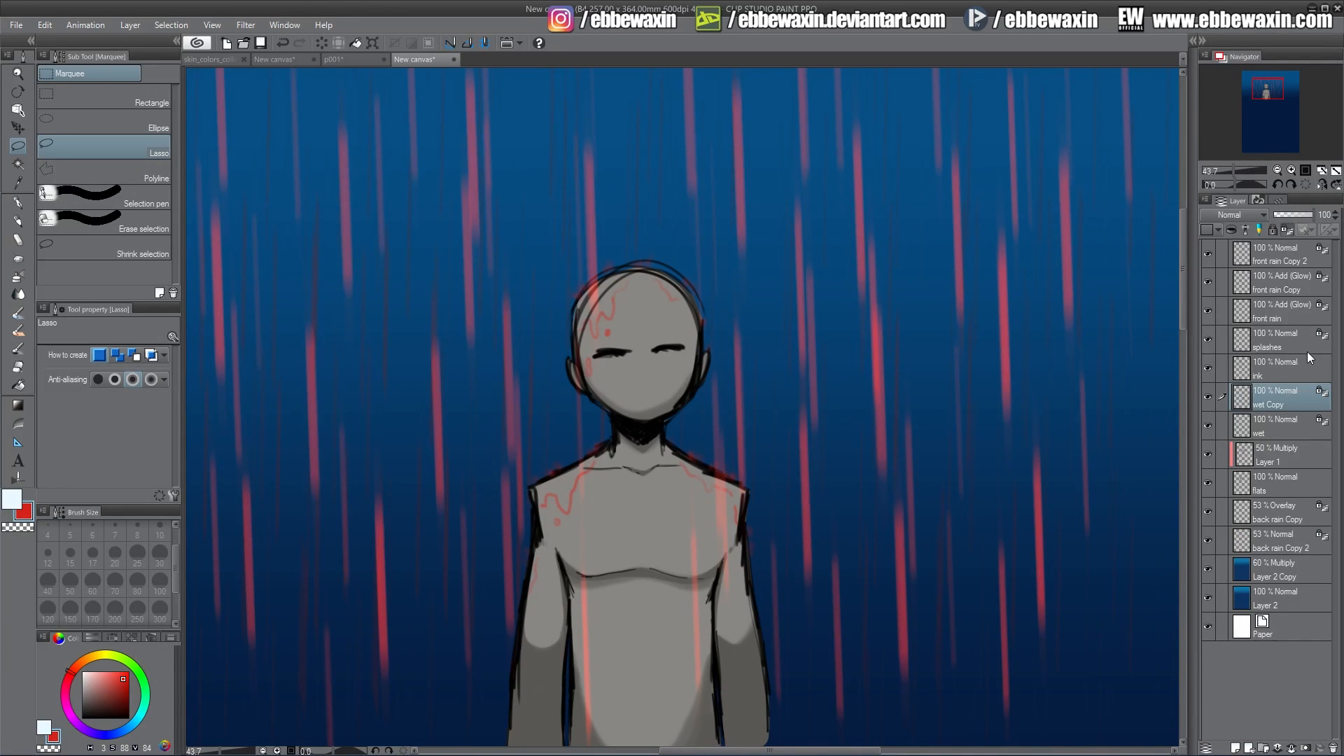
Set the wet Copy layer's blend mode to Overlay after trying Add (Glow).
left_click(1242, 216)
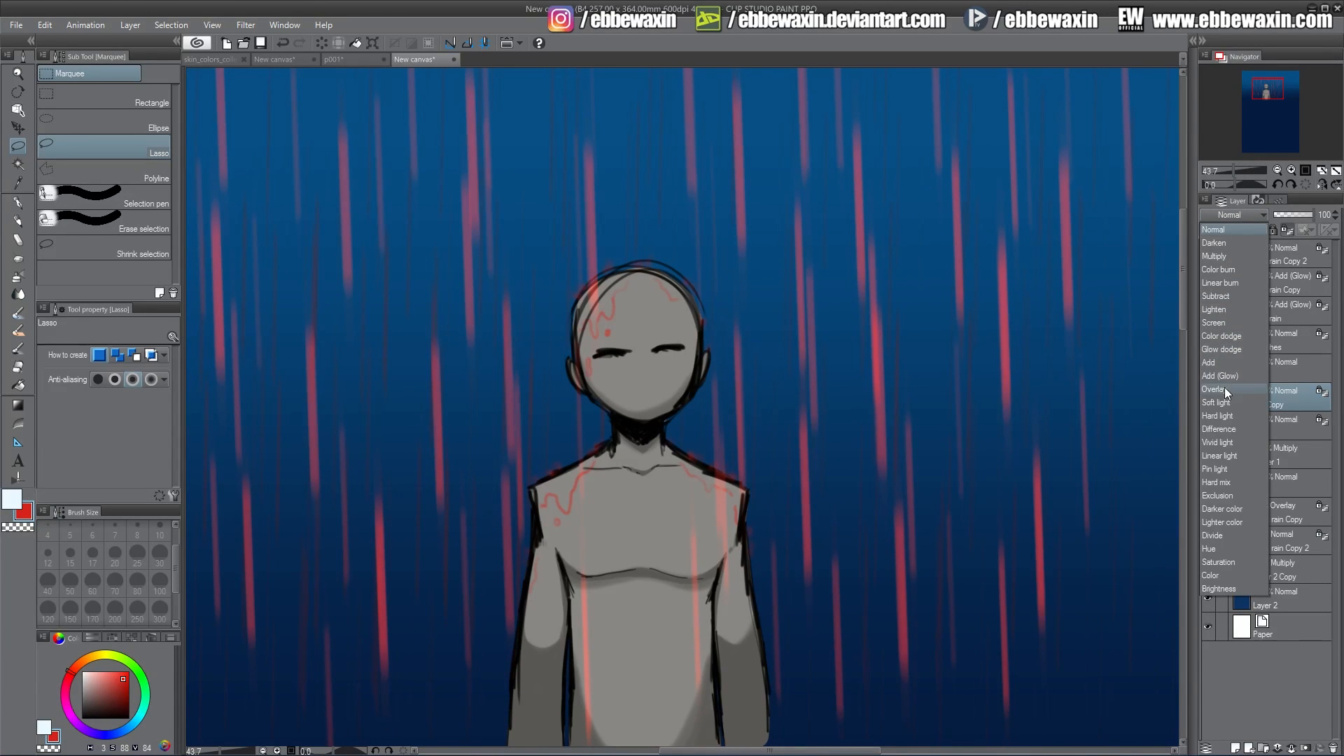
left_click(1225, 388)
left_click(1228, 218)
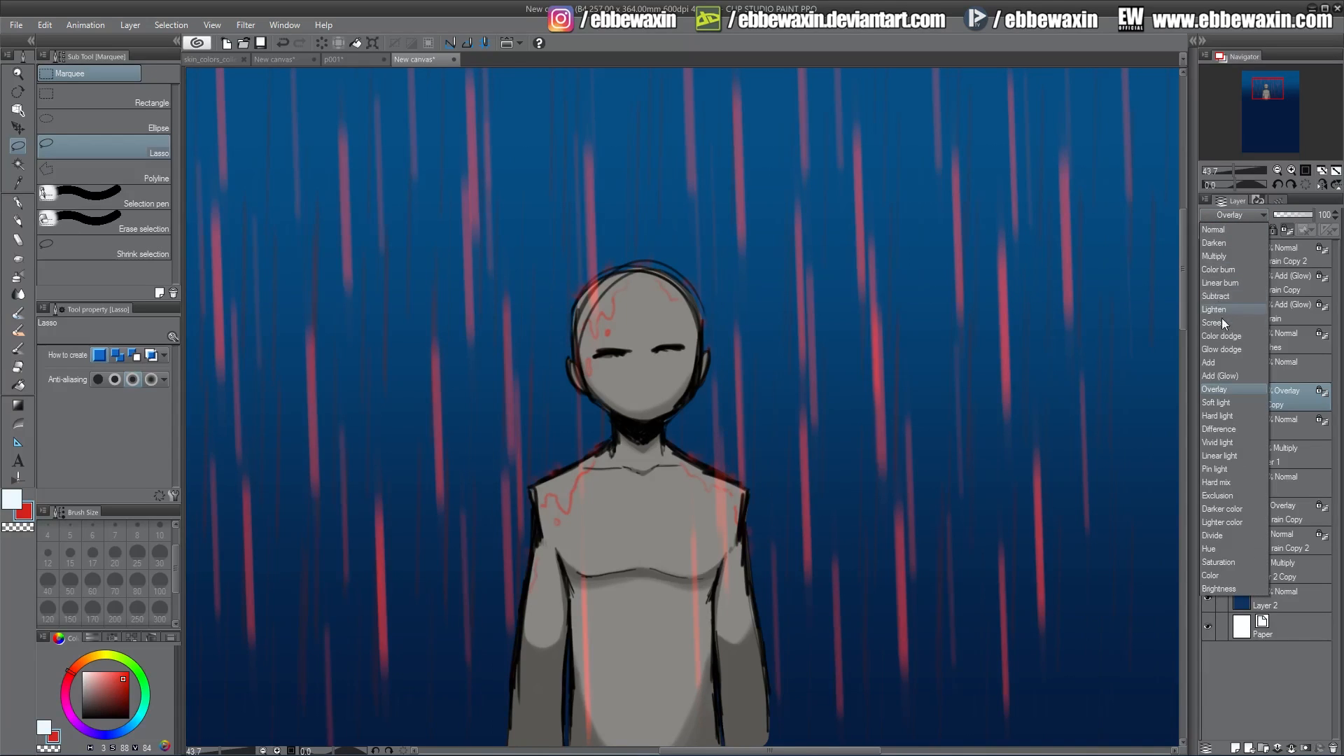
left_click(1223, 376)
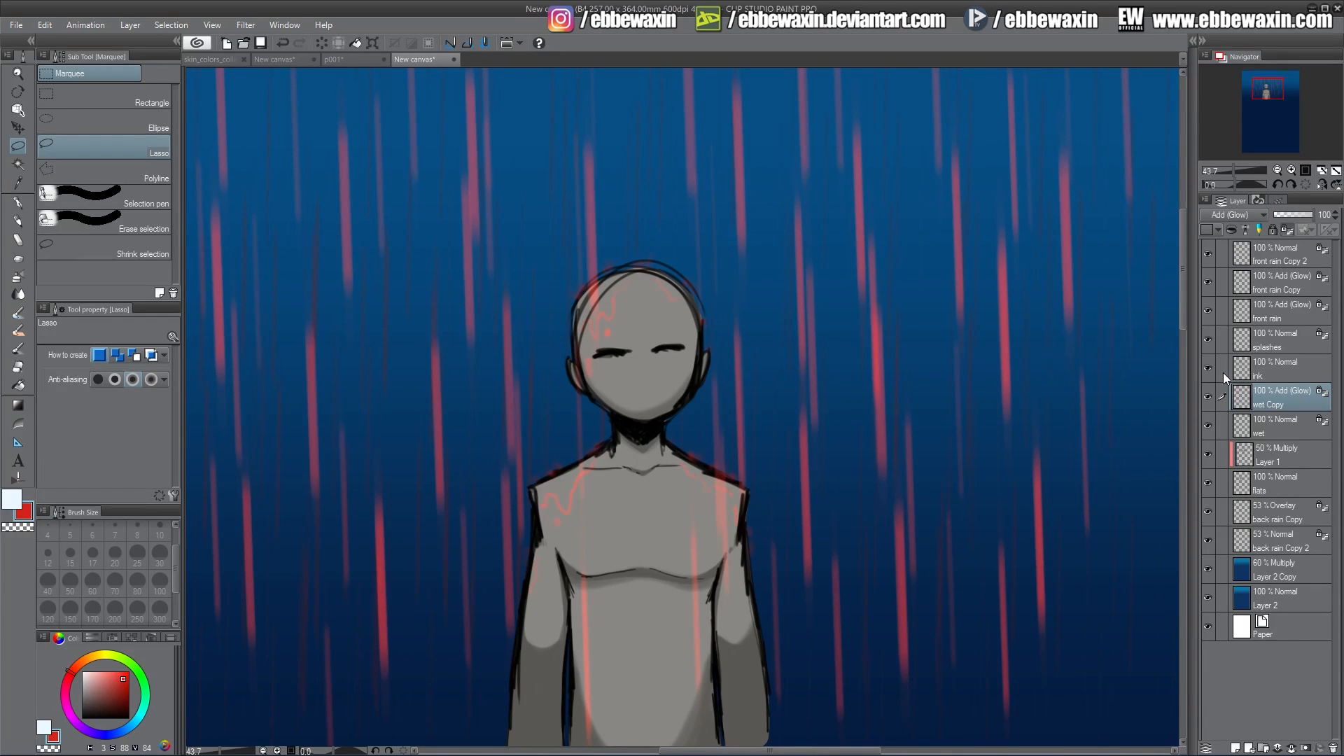
left_click(1242, 217)
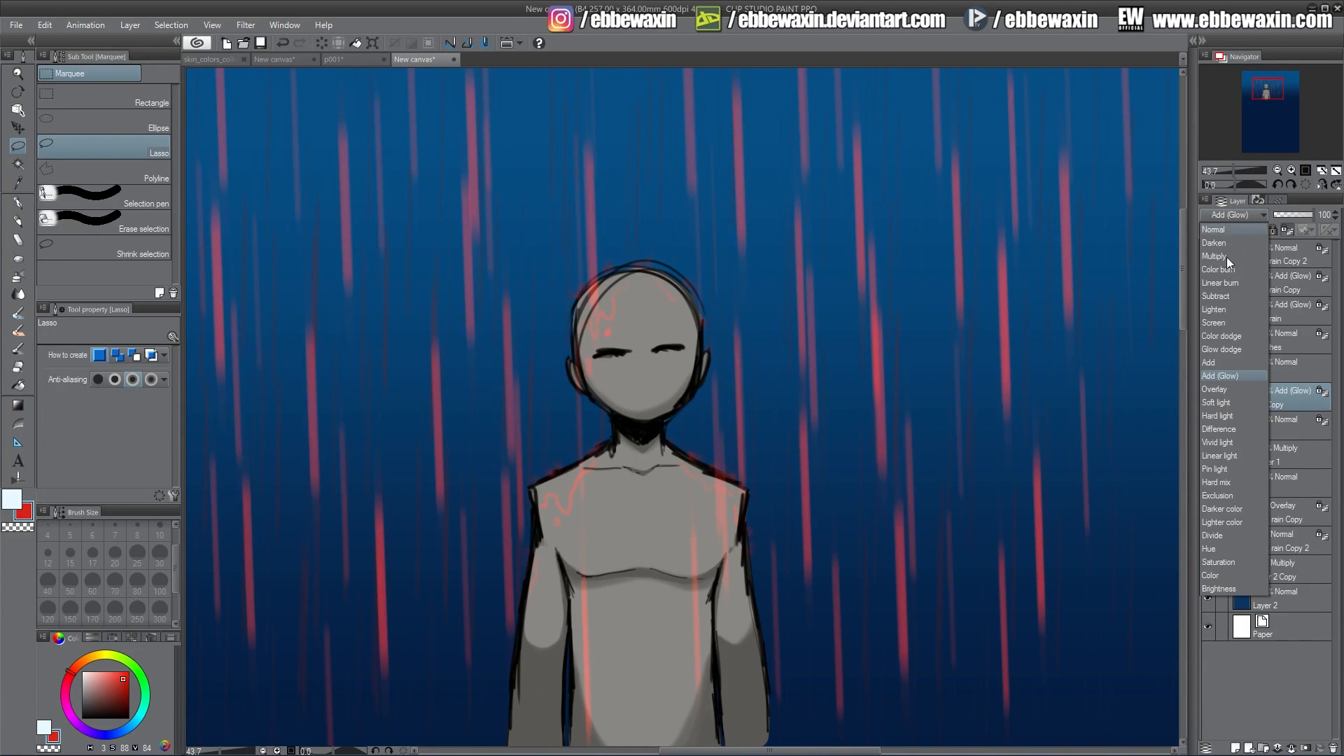
left_click(1224, 389)
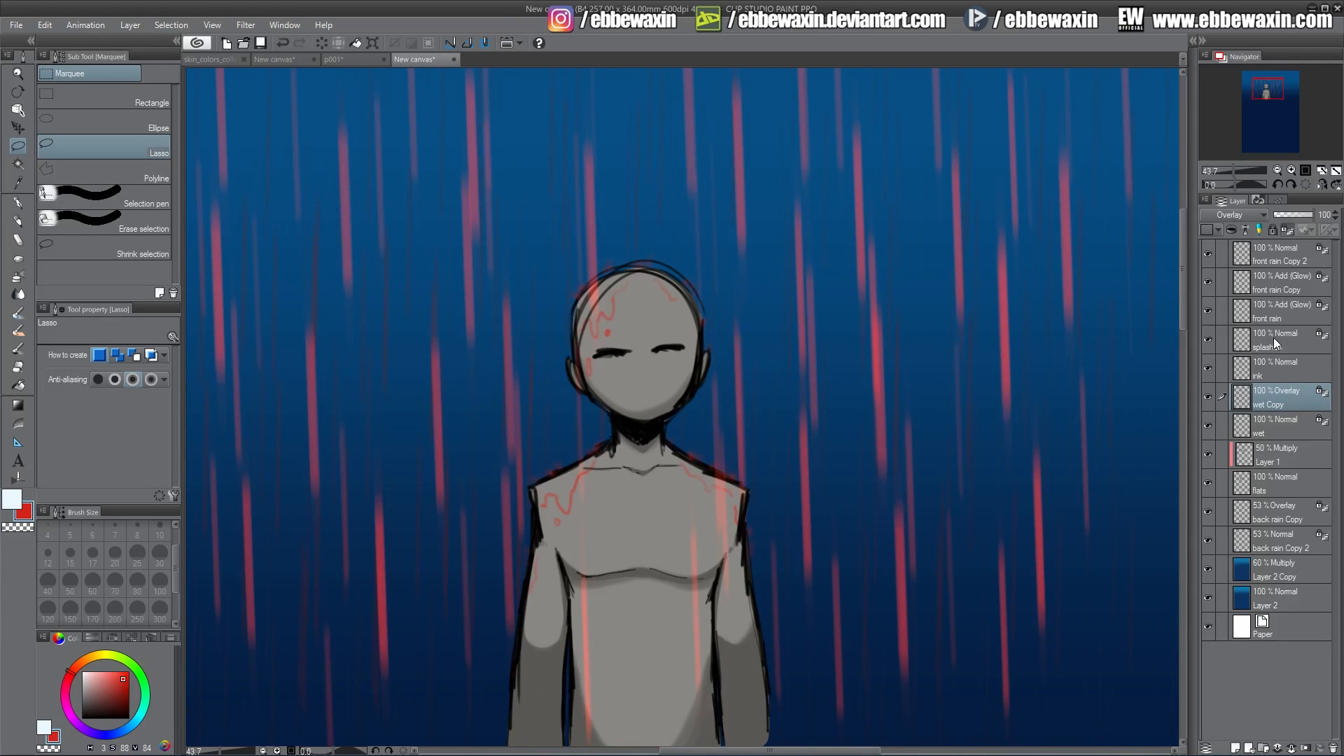
Duplicate the splashes layer and set the duplicate's blend mode to Overlay.
left_click(1274, 337)
right_click(1264, 343)
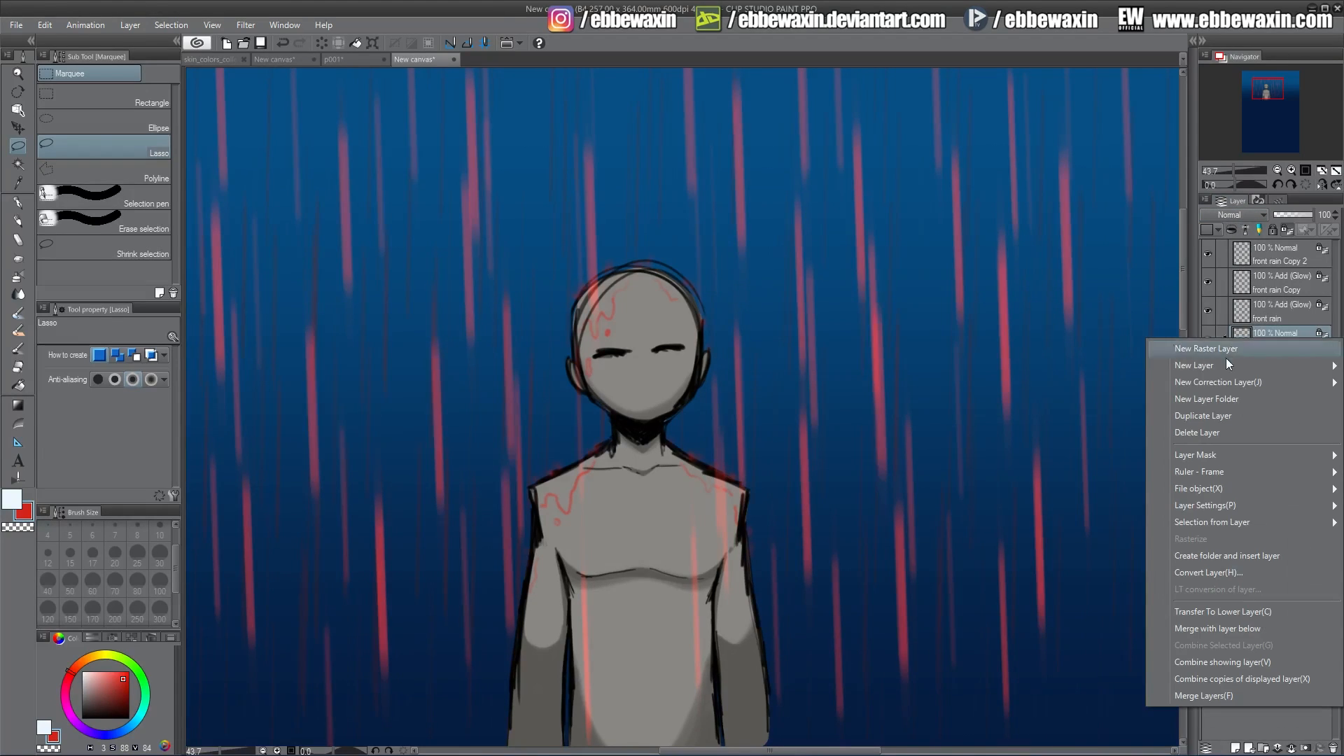
left_click(1219, 416)
left_click(1246, 217)
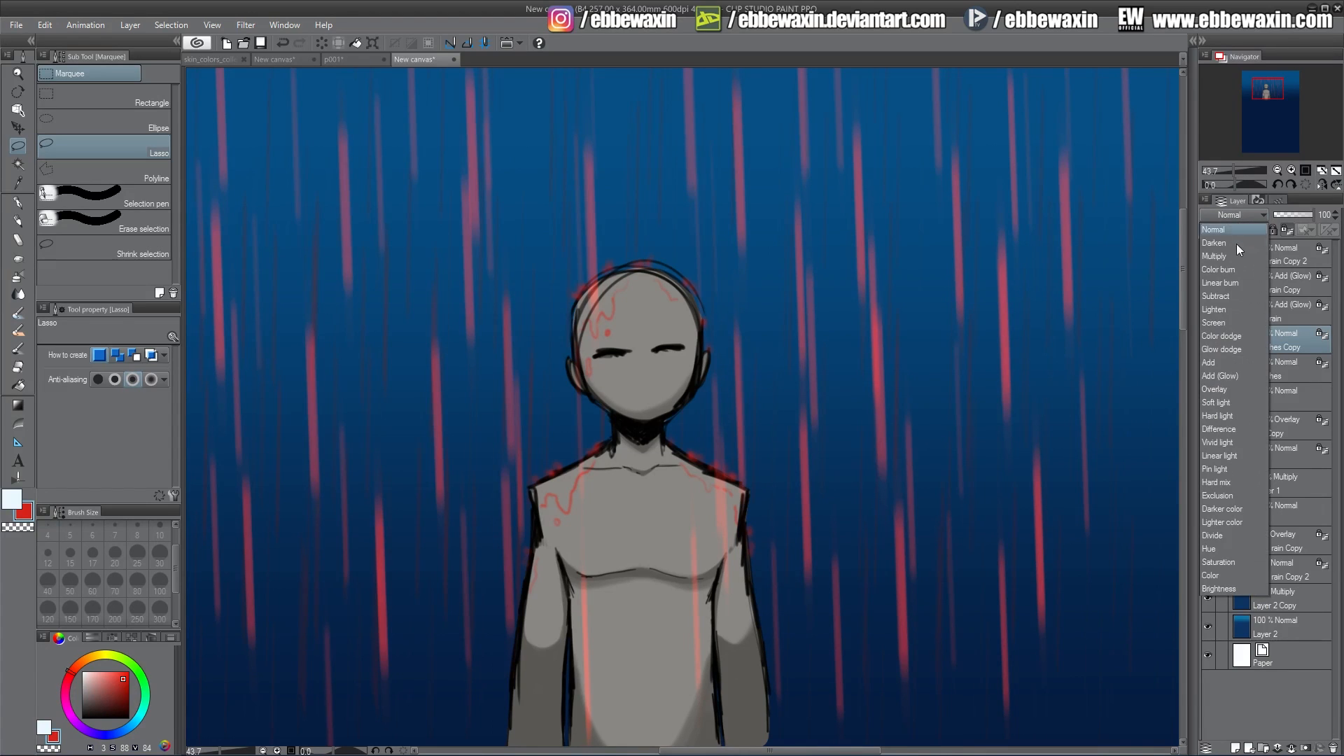
left_click(1225, 389)
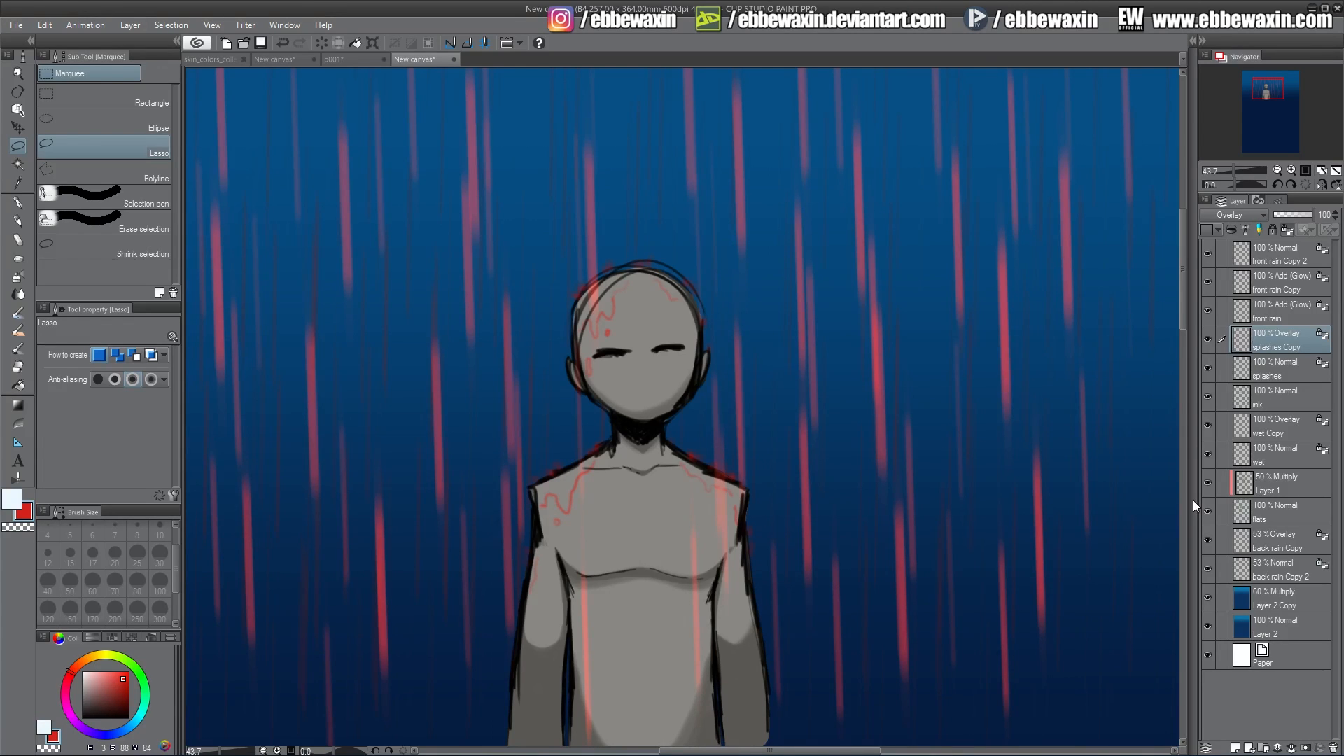
Undo the recent layer duplications, blend-mode changes and red recolouring of the rain.
key("ctrl+z")
key("ctrl+z")
key("ctrl+z")
key("ctrl+z")
key("ctrl+z")
key("ctrl+z")
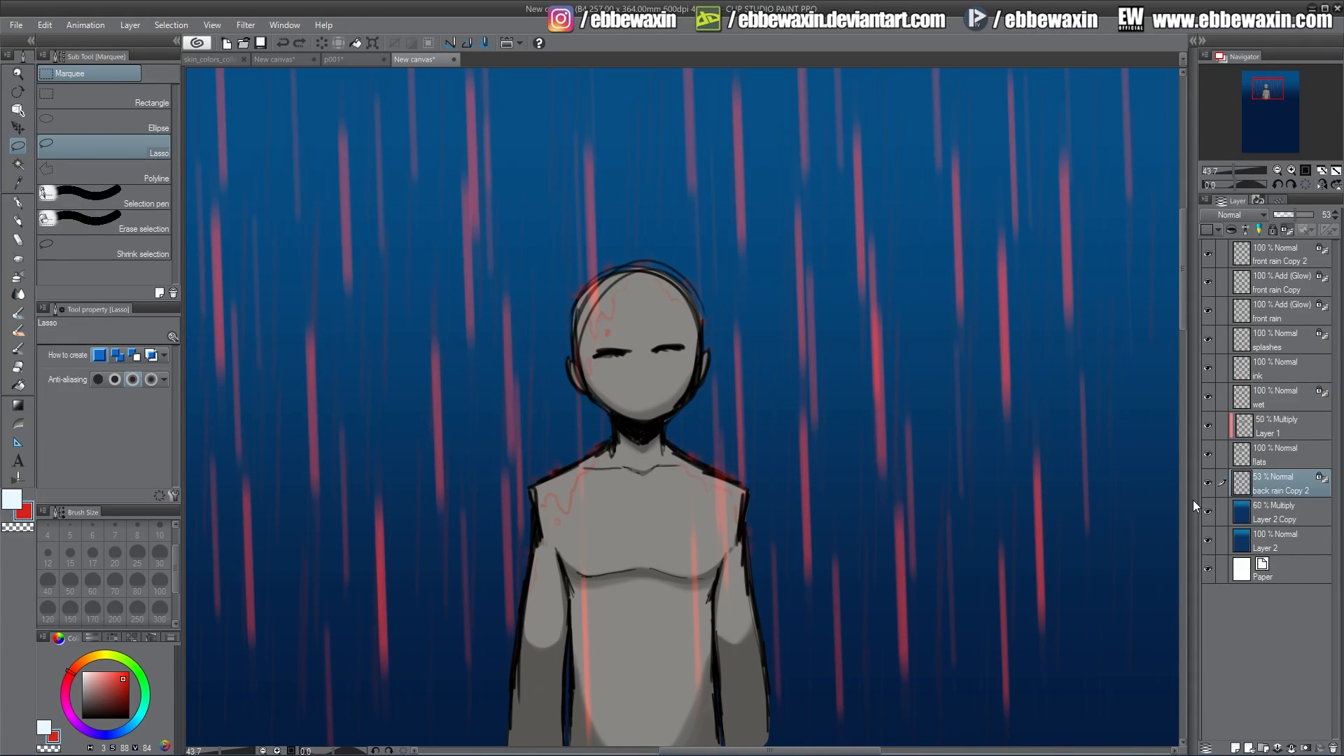
key("ctrl+z")
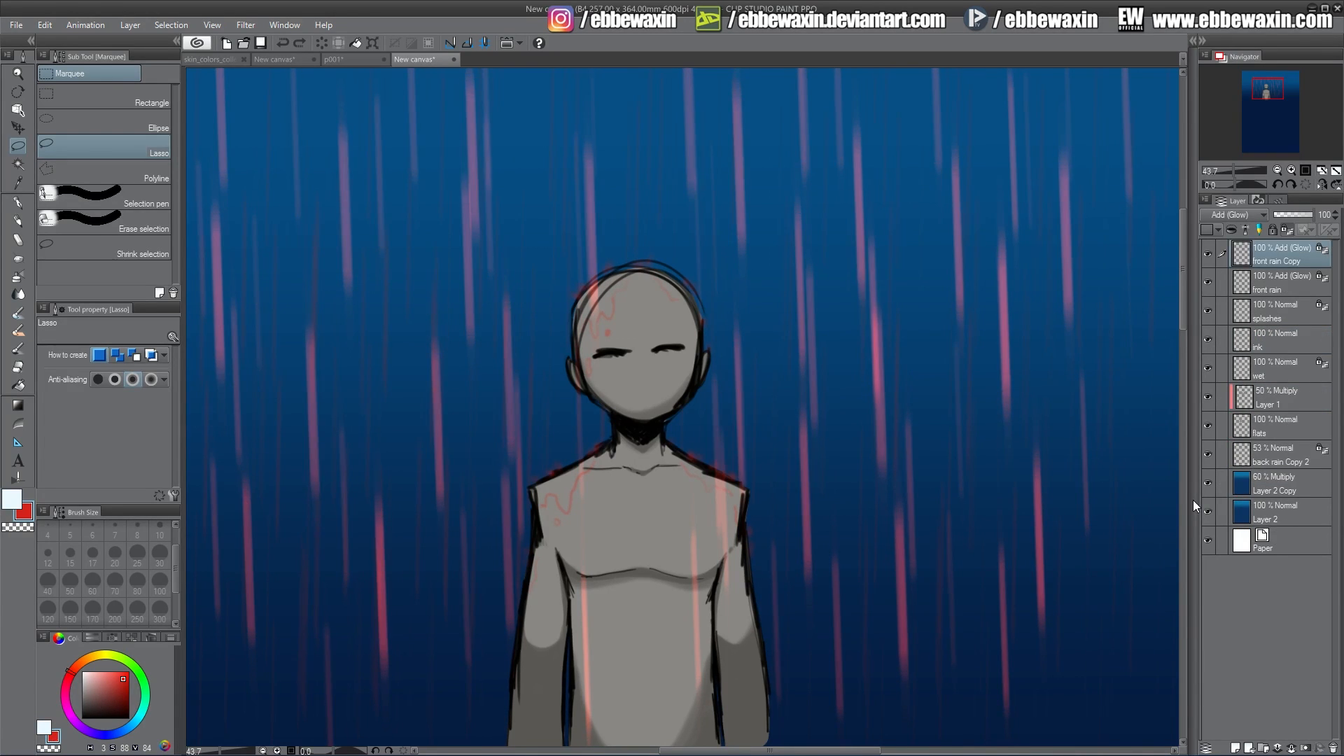
key("ctrl+z")
key("ctrl+z")
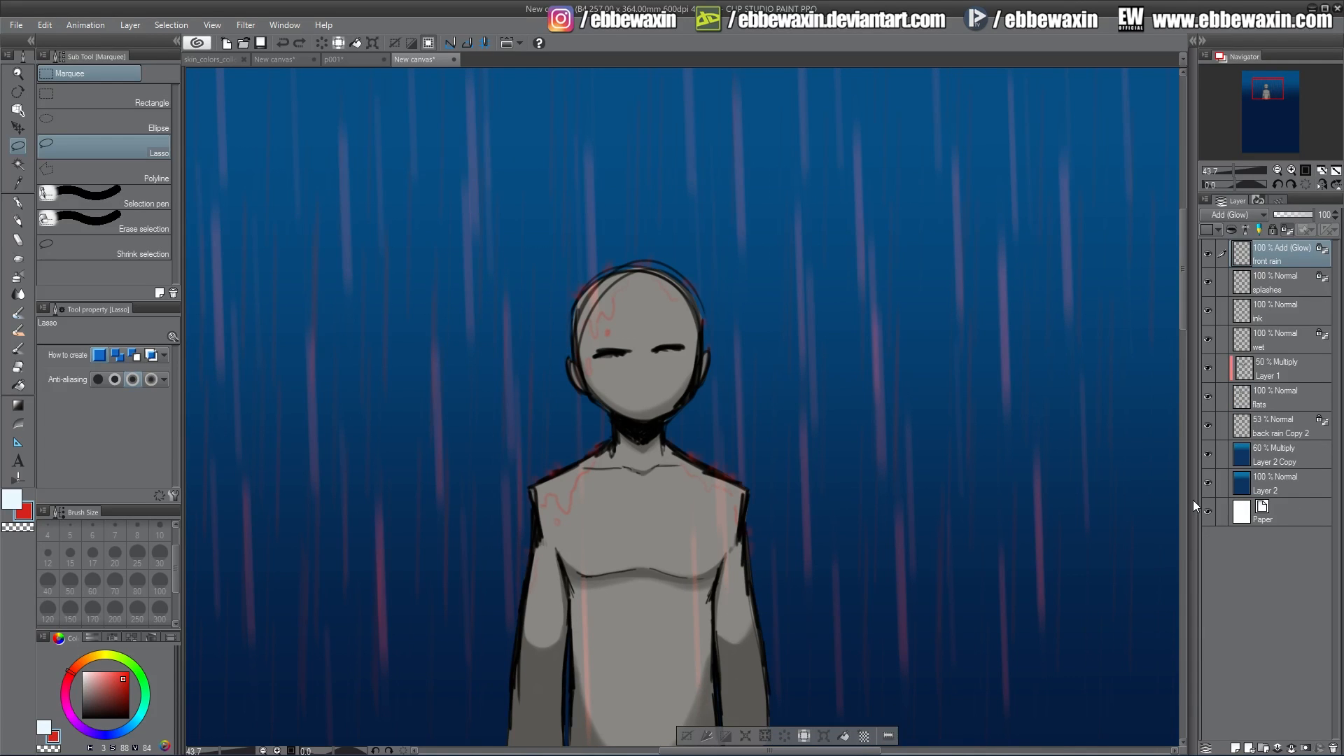
key("ctrl+z")
key("ctrl+z")
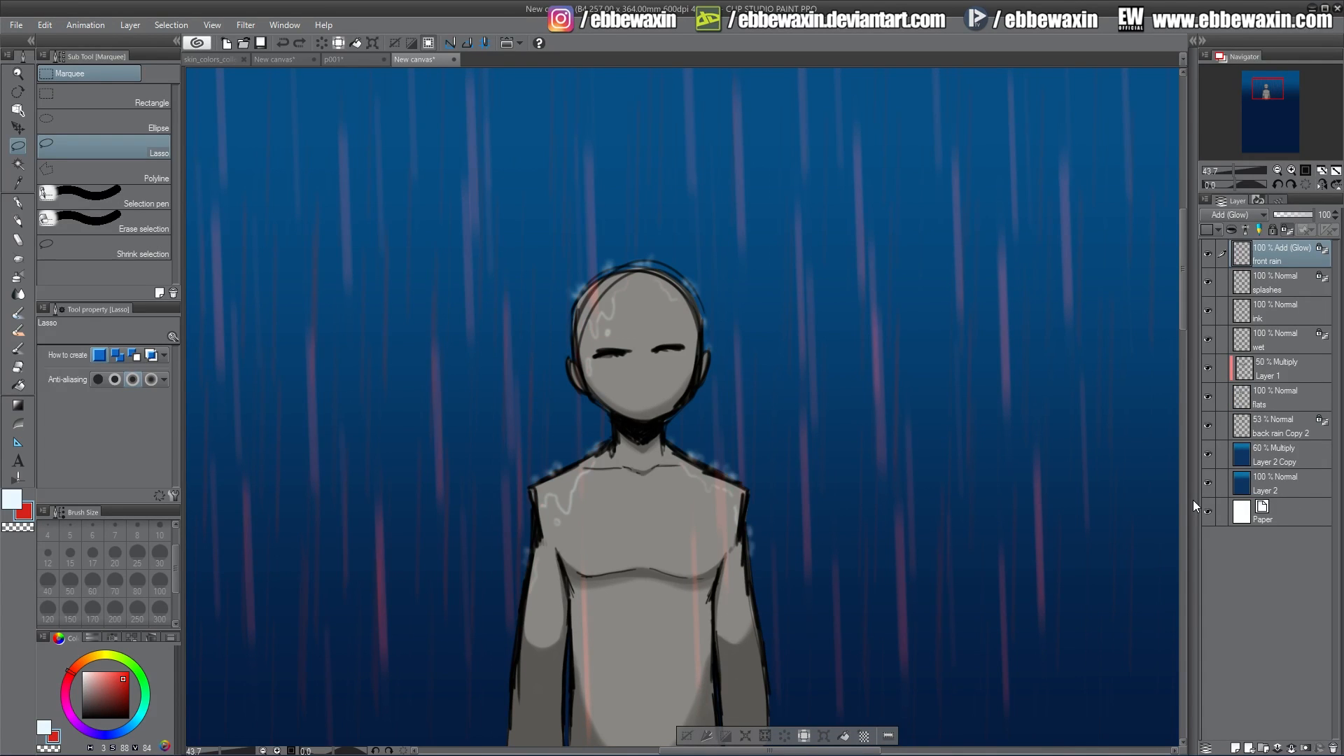
key("ctrl+z")
key("ctrl+z")
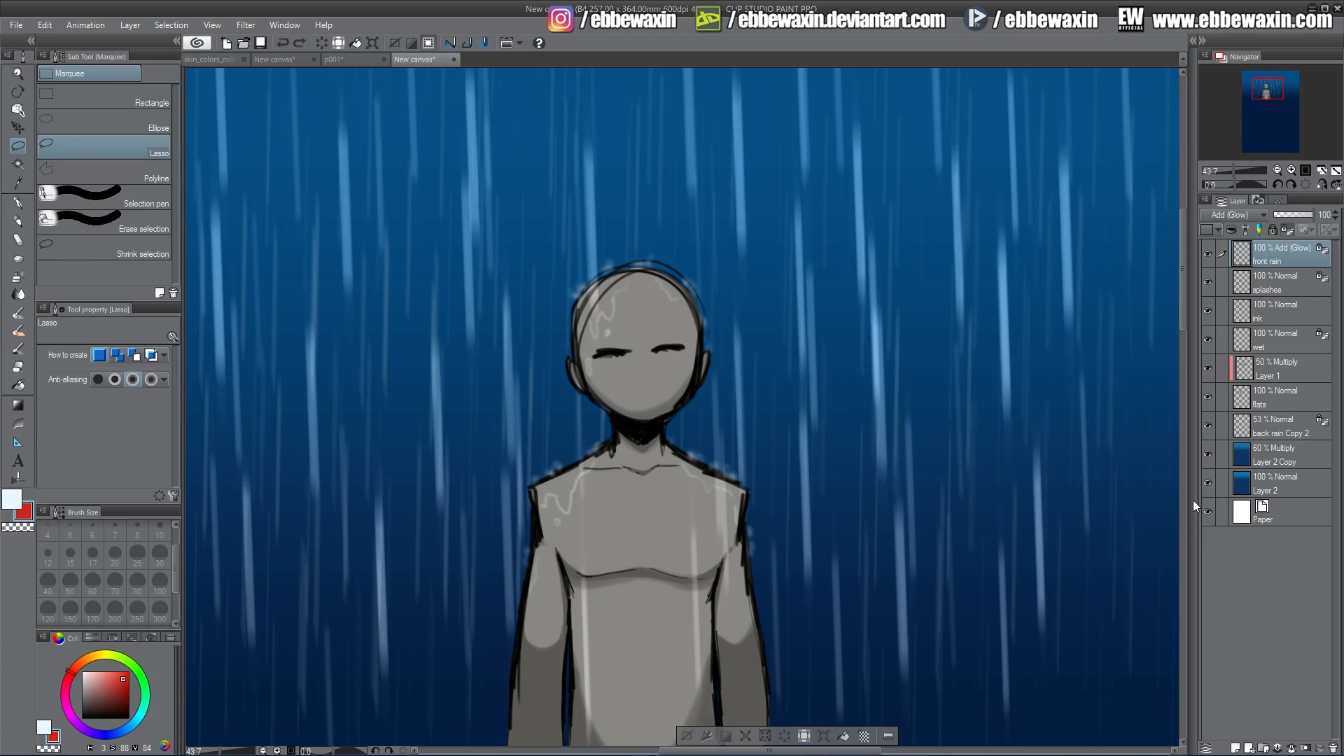
Merge all the visible layers into a single layer.
left_click_drag(1267, 89, 1268, 92)
left_click(1121, 131)
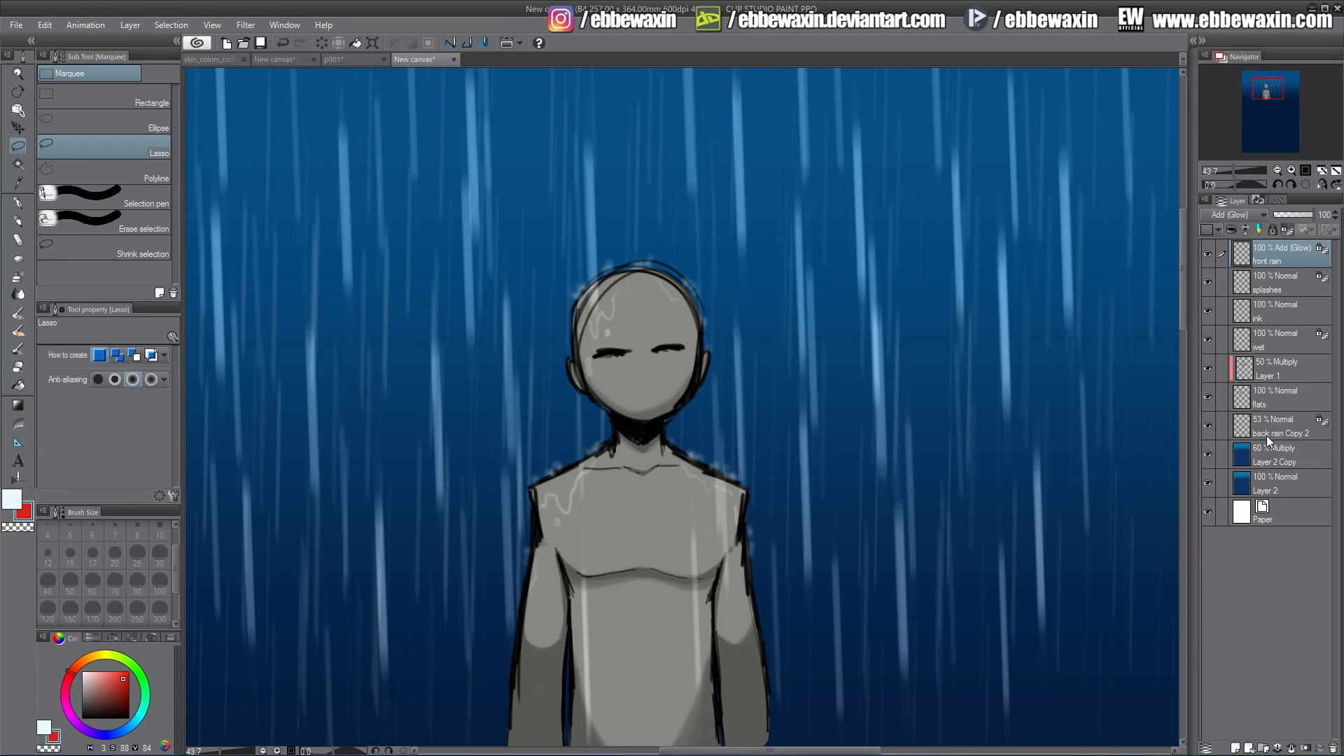
right_click(1267, 482)
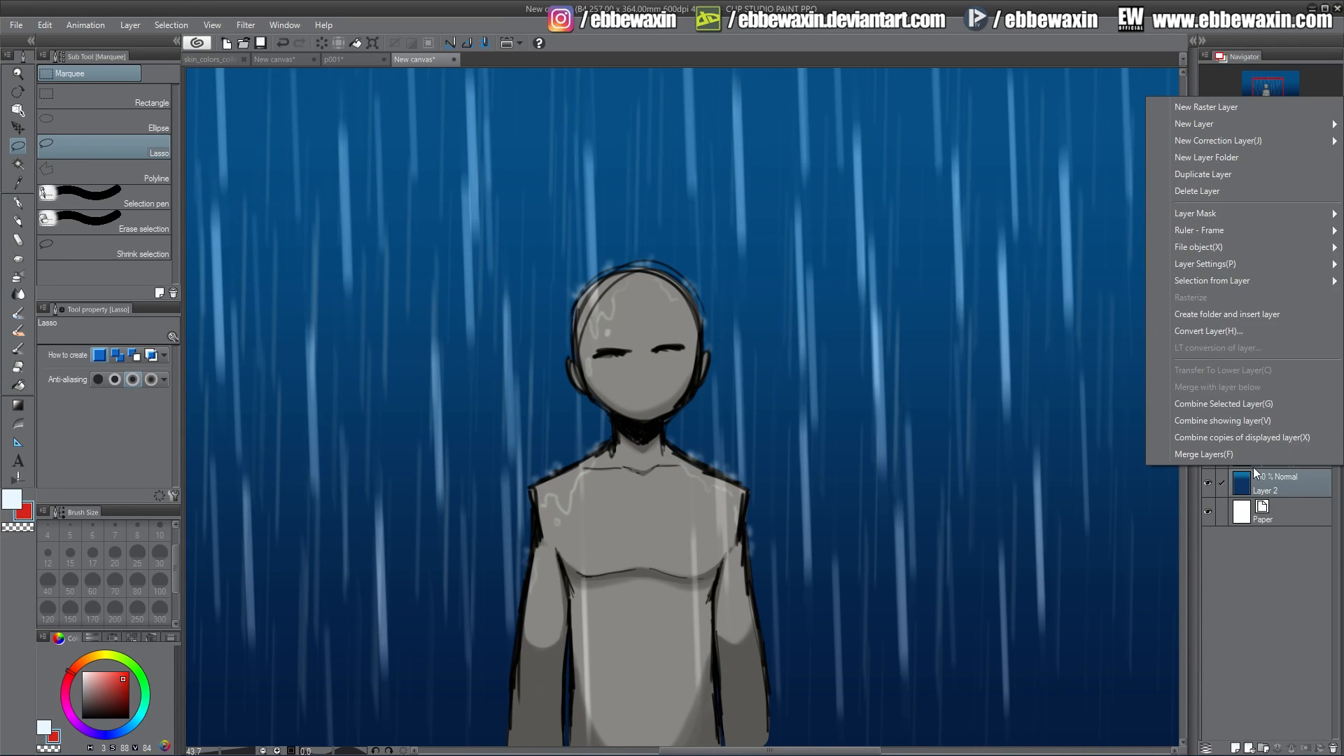
left_click(1245, 402)
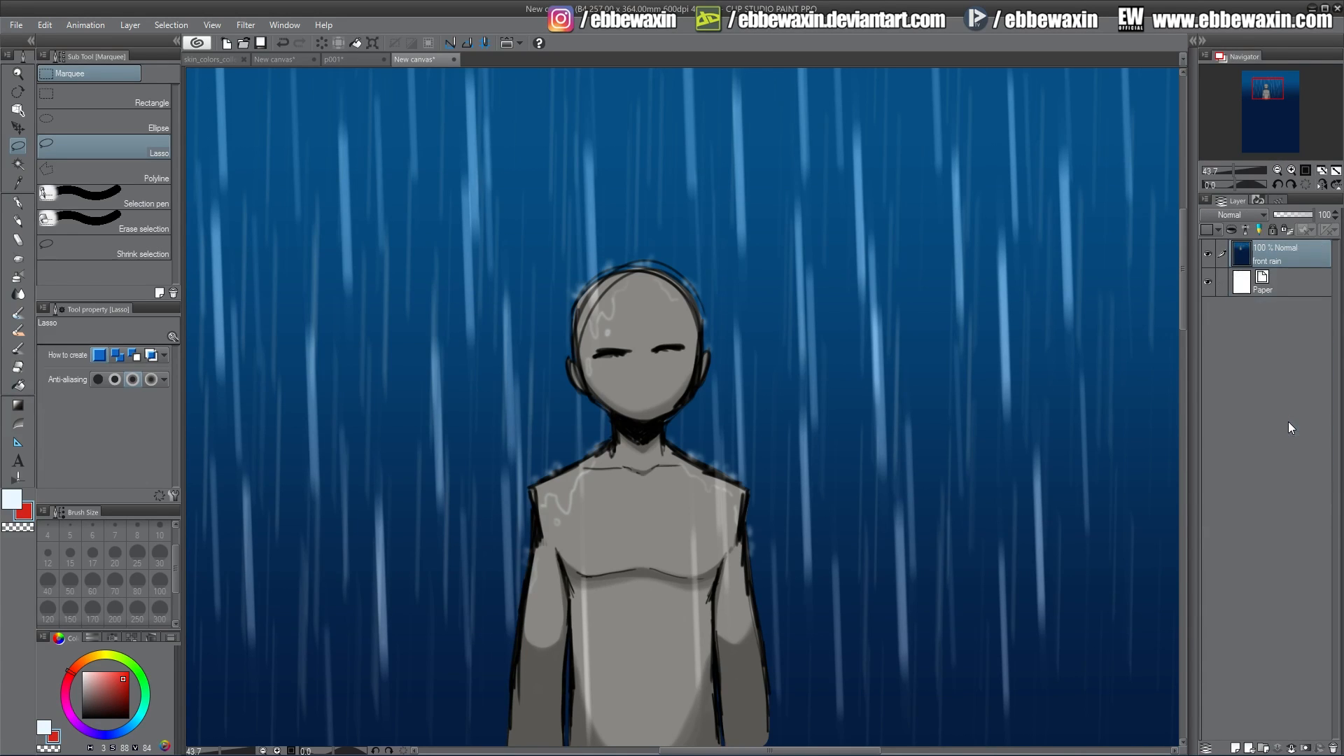
Preview the merged image at -100 saturation in Hue/Saturation/Luminosity, cancel it, and undo the merge.
left_click(44, 25)
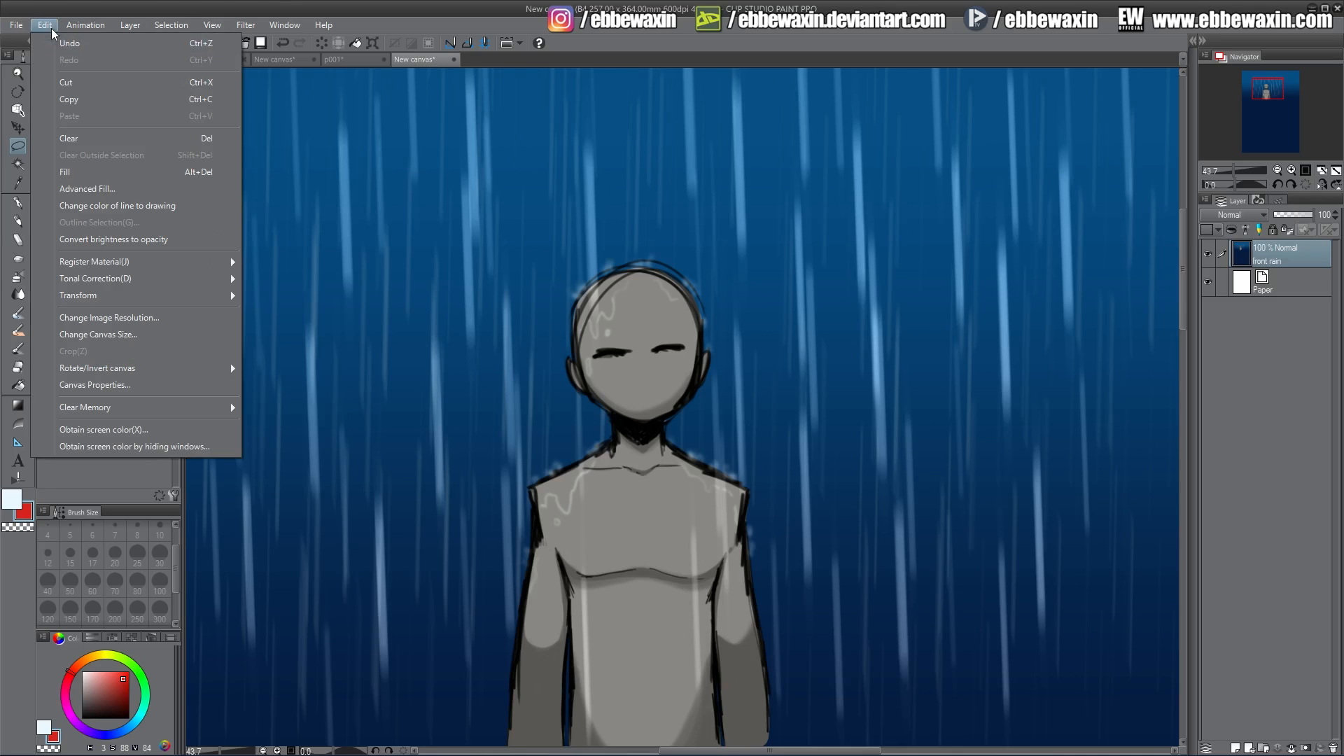
mouse_move(205, 281)
left_click(310, 298)
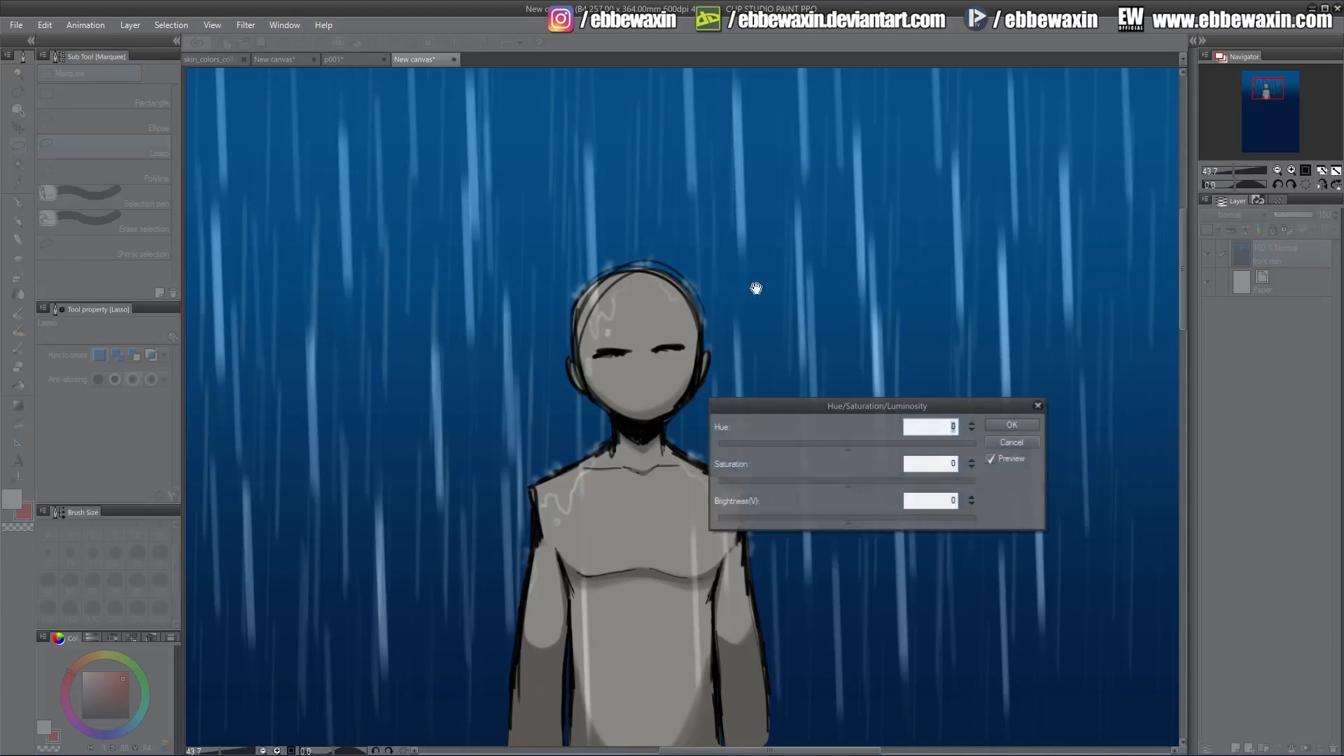
left_click_drag(863, 482, 716, 483)
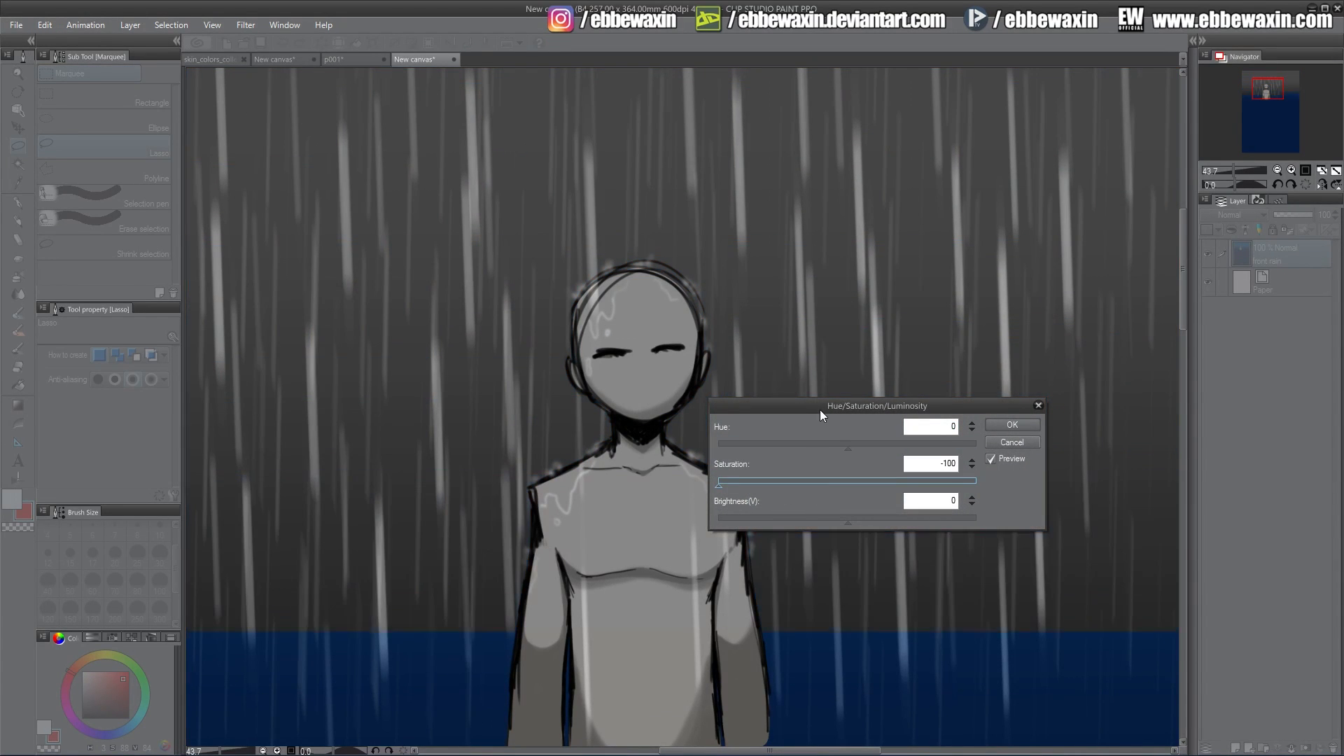
left_click_drag(820, 410, 940, 402)
mouse_move(979, 510)
left_mouse_down()
mouse_move(952, 511)
mouse_move(980, 511)
left_mouse_up()
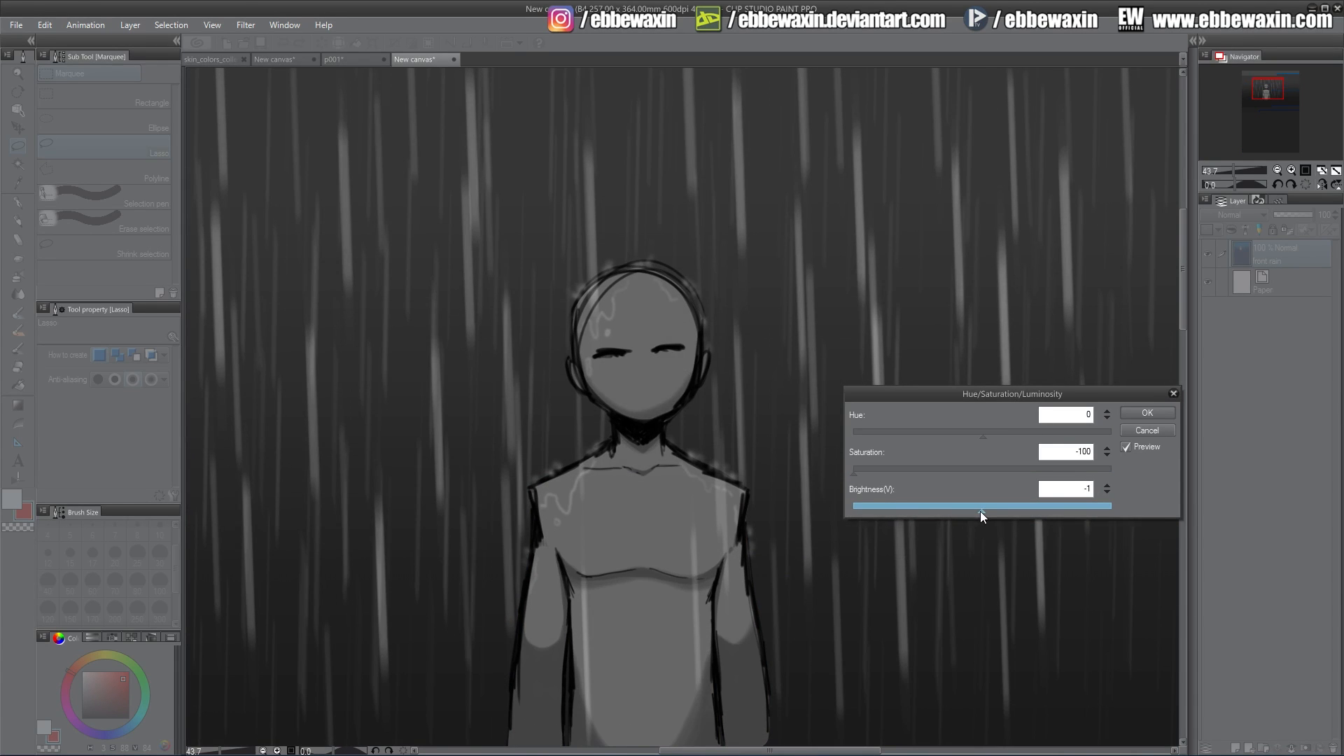
left_click(1105, 493)
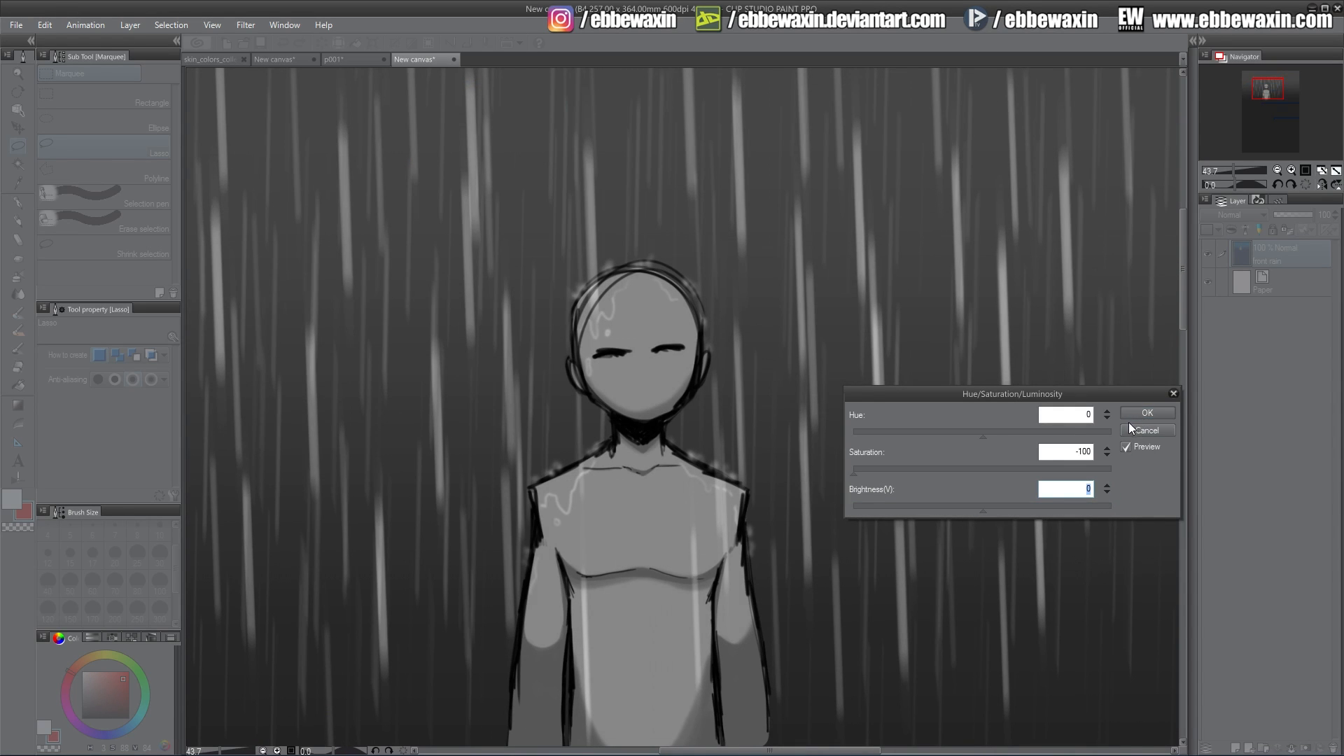
left_click(1146, 429)
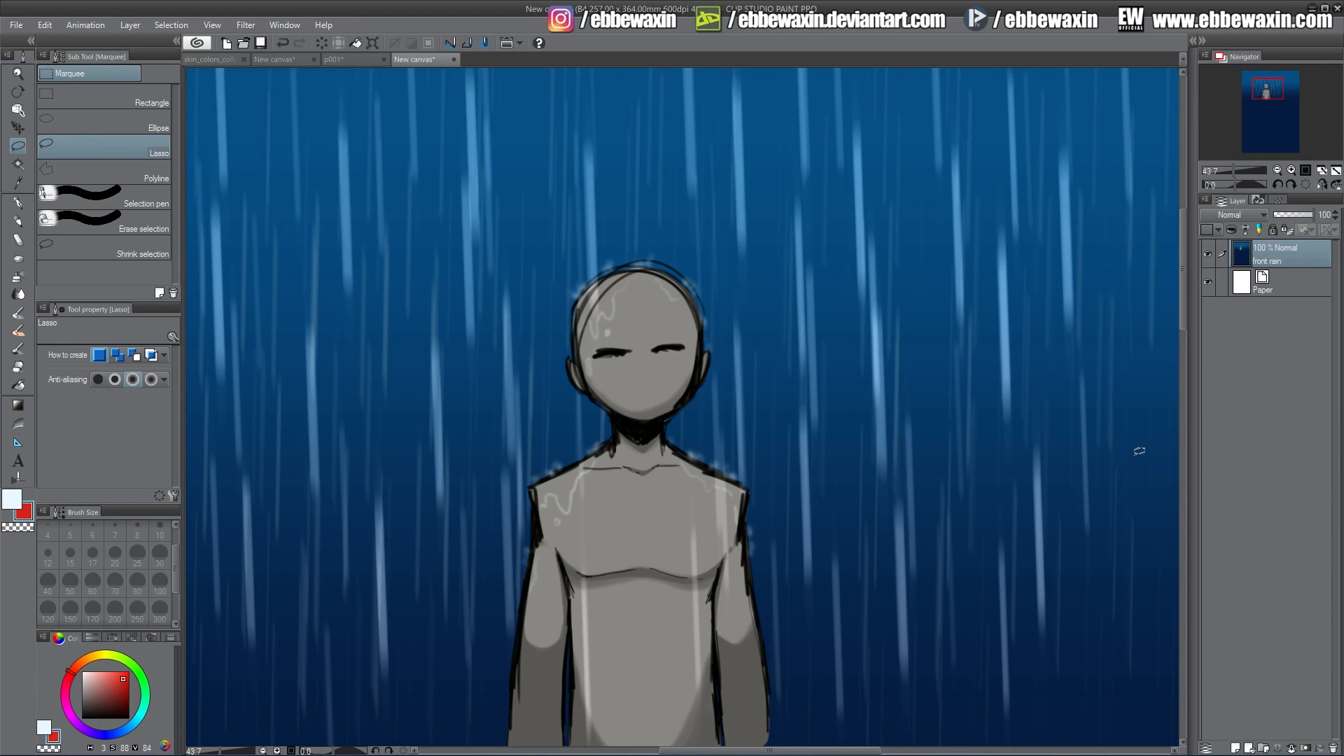
key("ctrl+z")
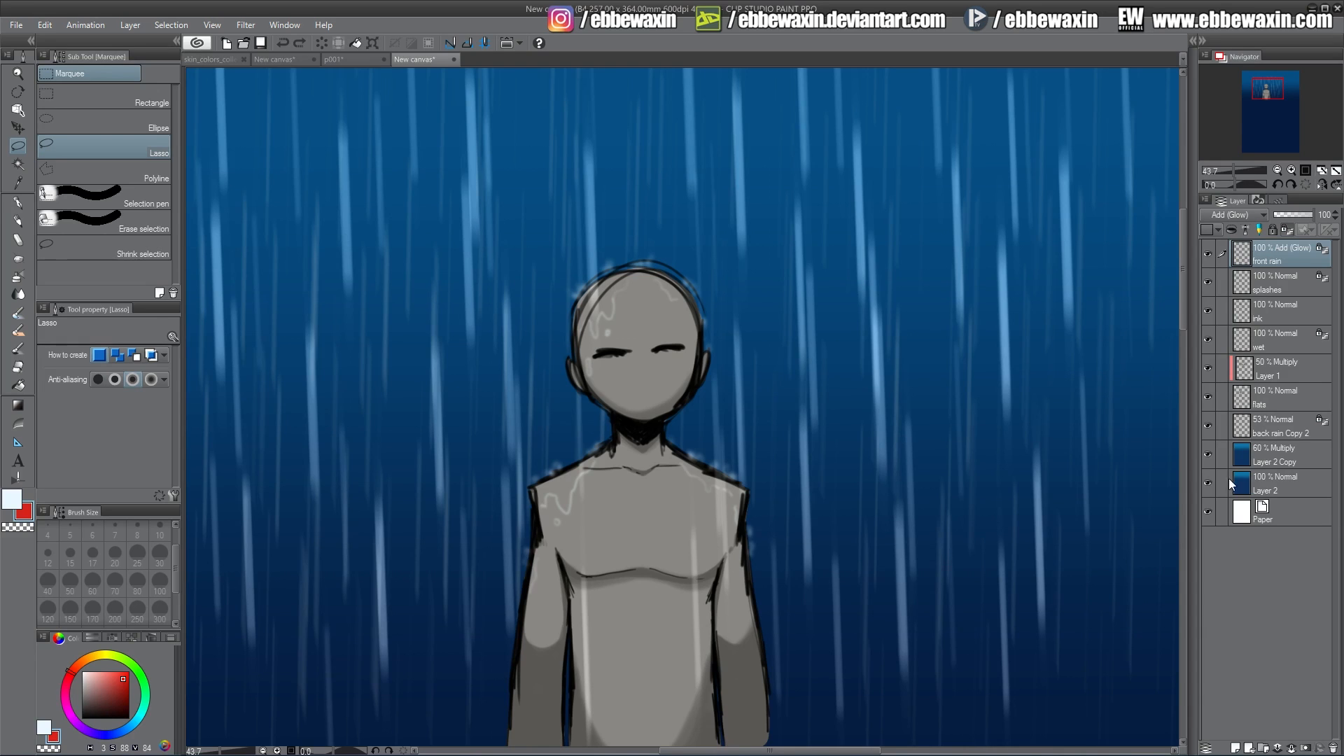
Set the Layer 2 Copy gradient layer's opacity to 100%.
left_click(1266, 452)
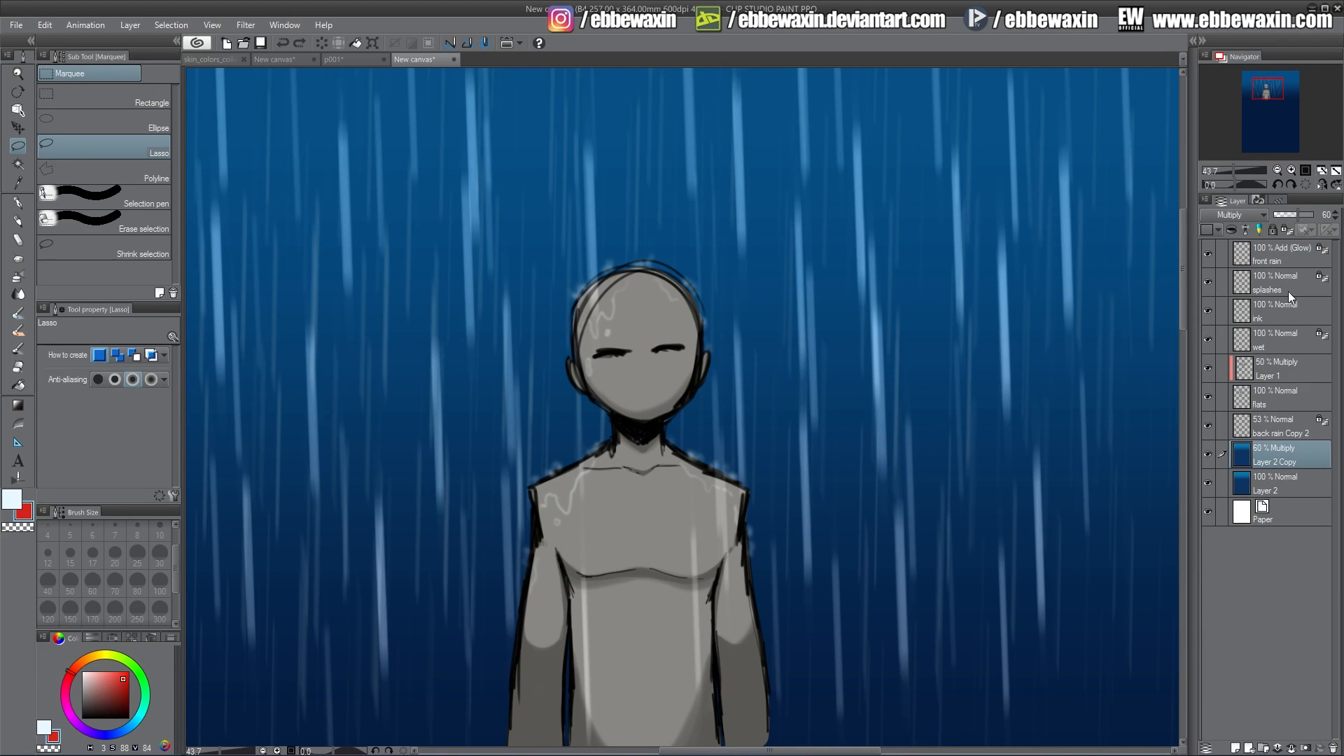
left_click_drag(1304, 217, 1316, 217)
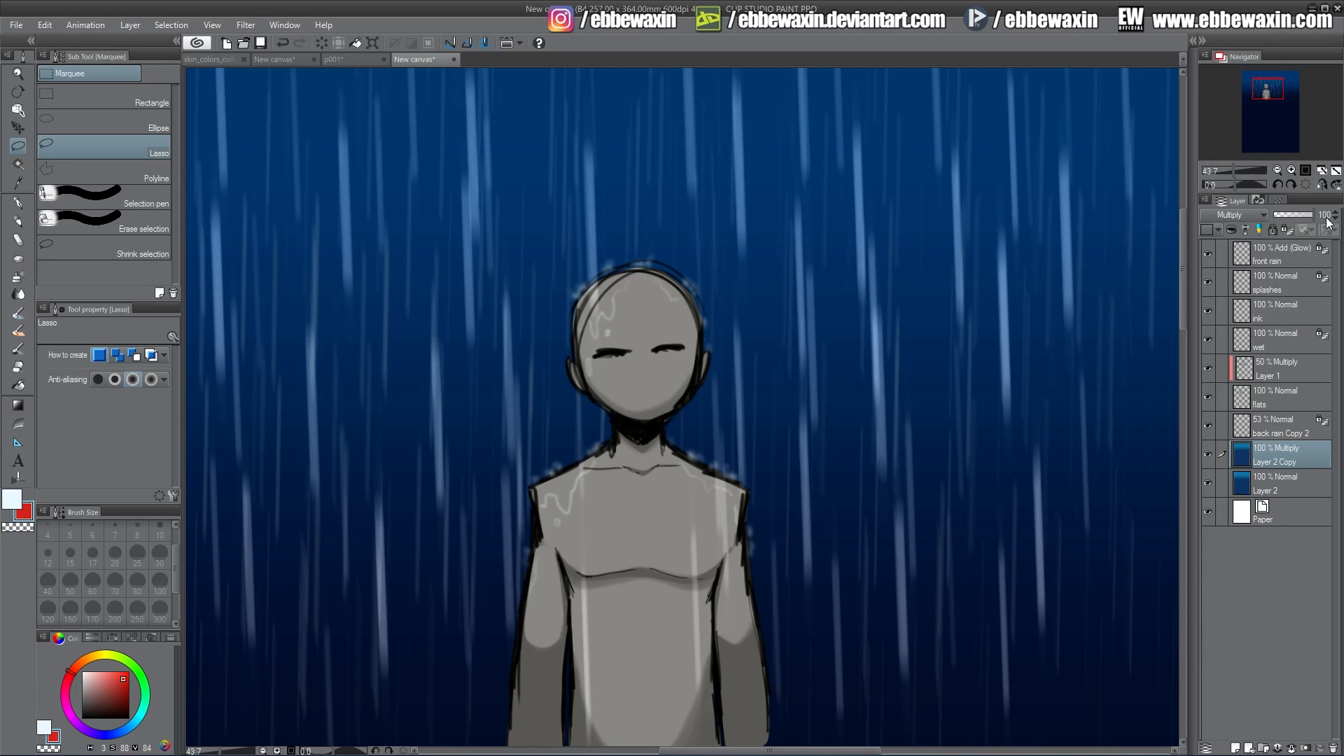
left_click_drag(1304, 217, 1271, 217)
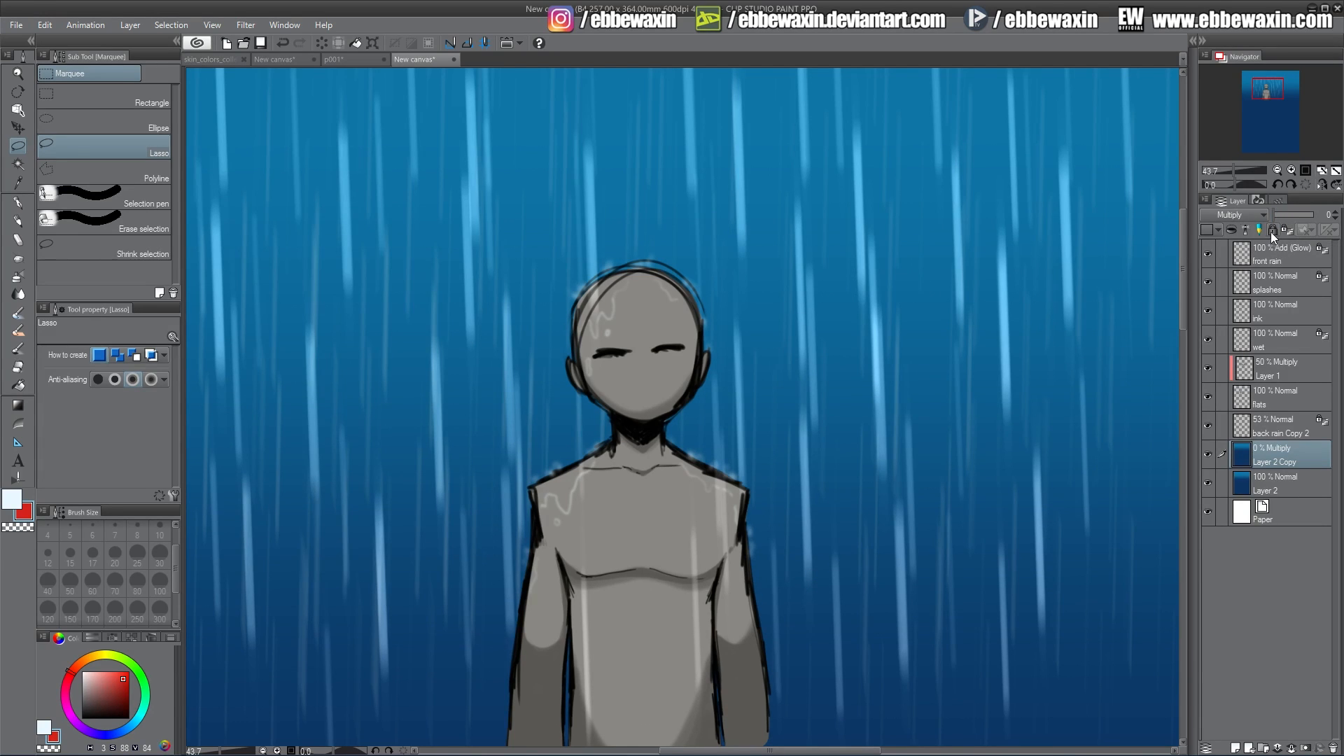
left_click_drag(1283, 213, 1316, 215)
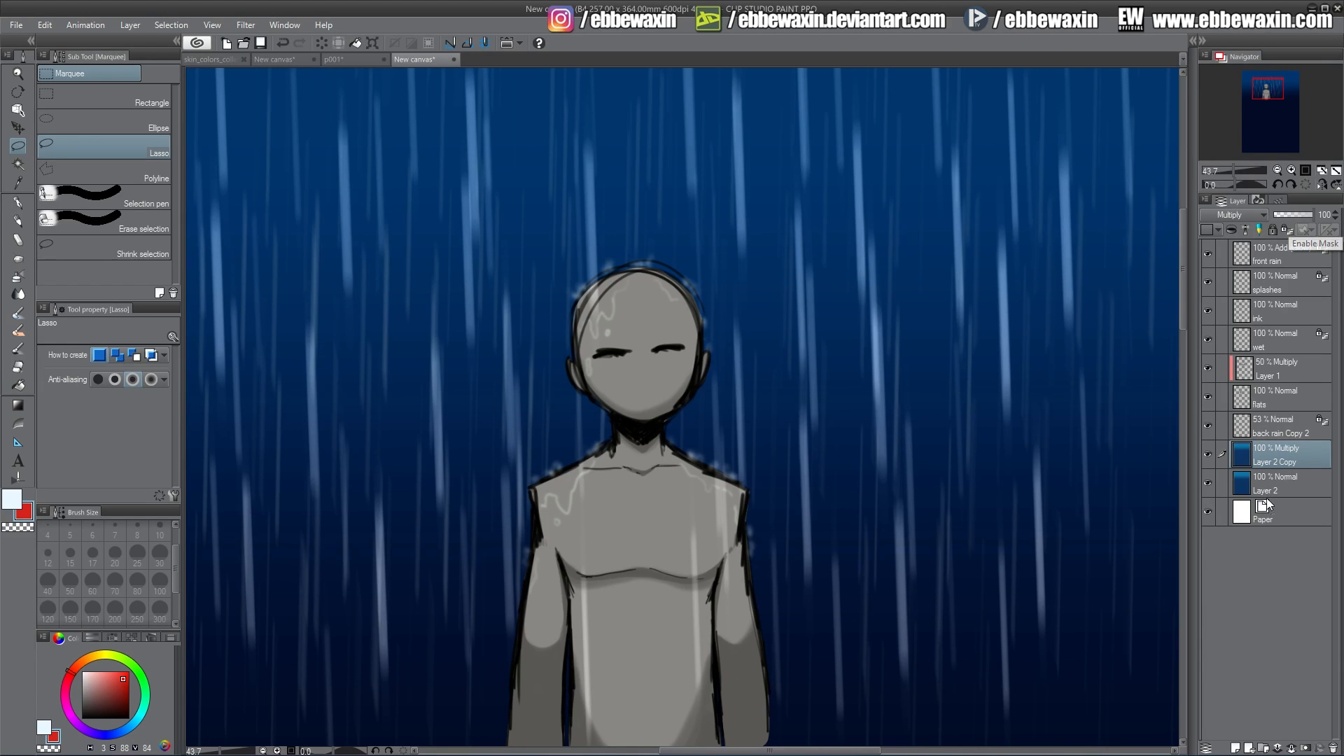
Add a new layer above Layer 2 Copy and fill a jagged red lightning-bolt selection beside the character.
left_click(1236, 747)
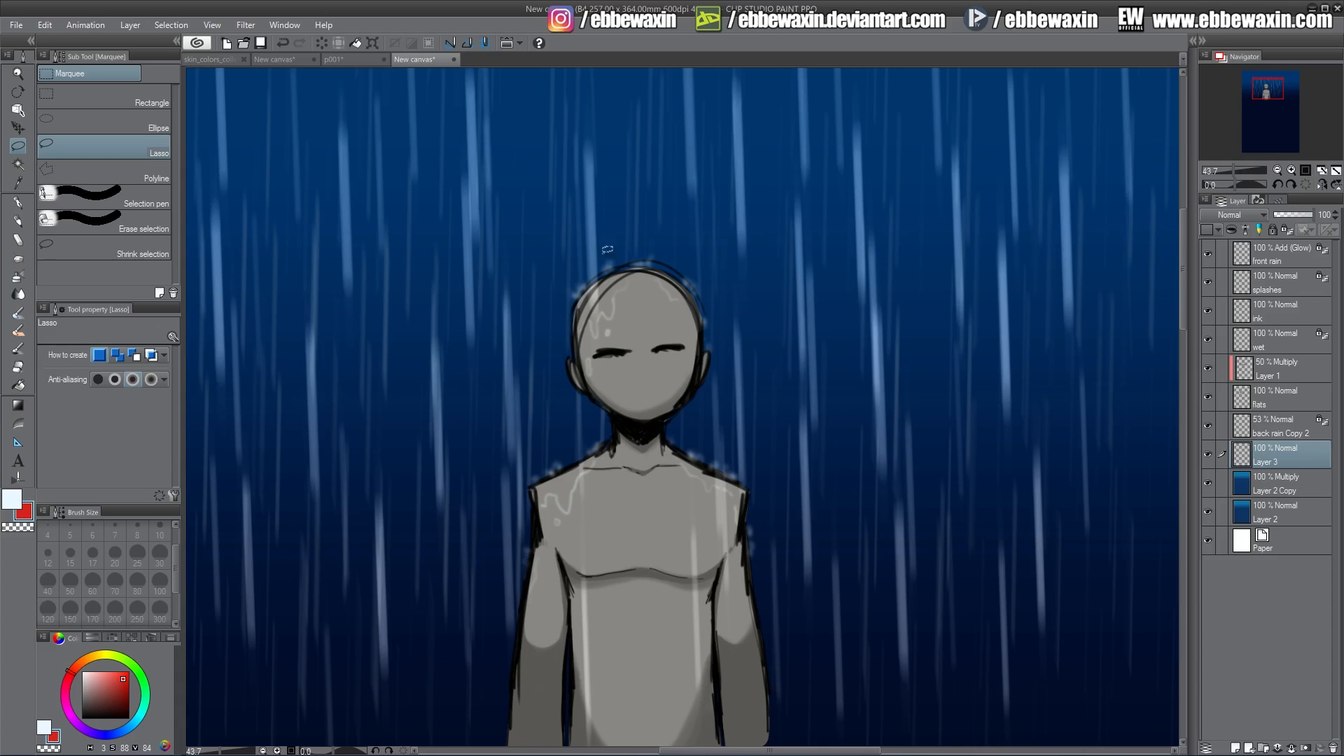
mouse_move(884, 123)
left_mouse_down()
mouse_move(813, 310)
mouse_move(778, 348)
mouse_move(789, 324)
mouse_move(811, 320)
mouse_move(816, 345)
mouse_move(763, 463)
mouse_move(809, 395)
mouse_move(841, 250)
mouse_move(864, 273)
mouse_move(866, 246)
mouse_move(834, 243)
mouse_move(848, 213)
mouse_move(877, 199)
mouse_move(908, 114)
mouse_move(878, 119)
left_mouse_up()
left_click(882, 516)
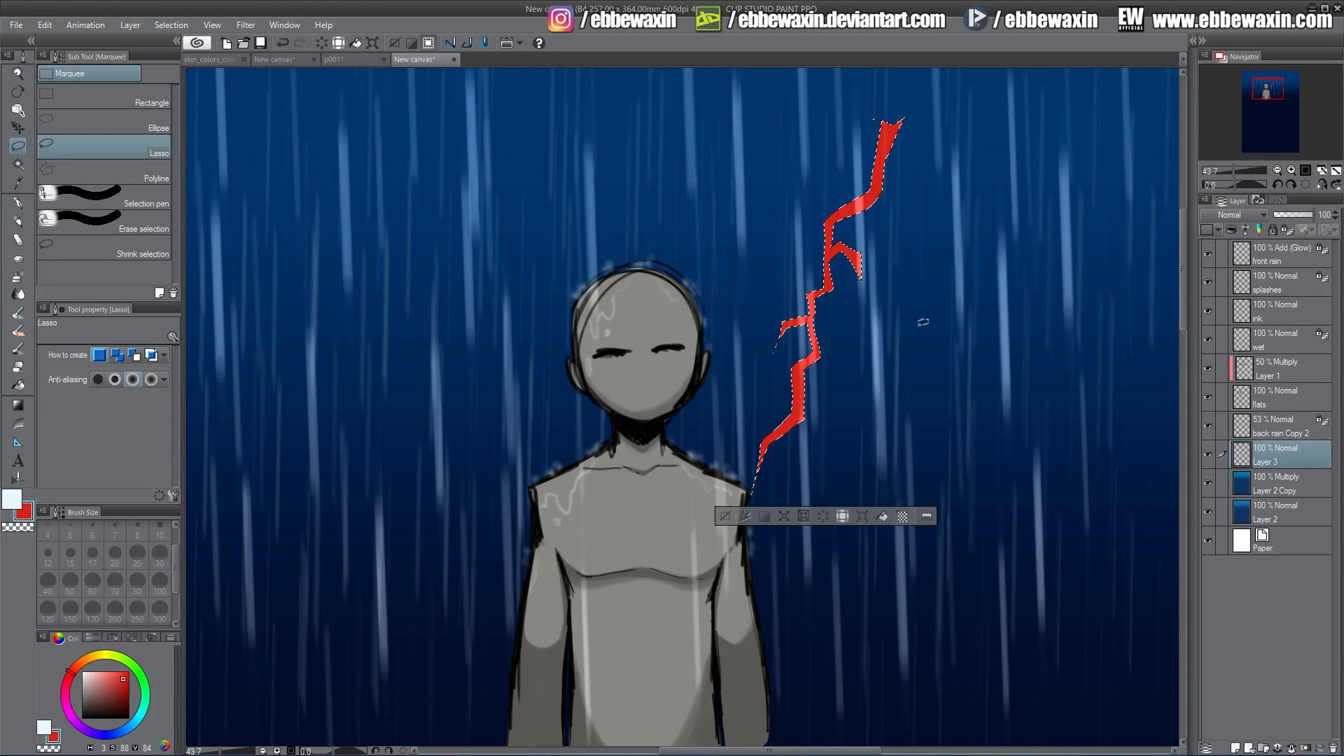
key("ctrl+d")
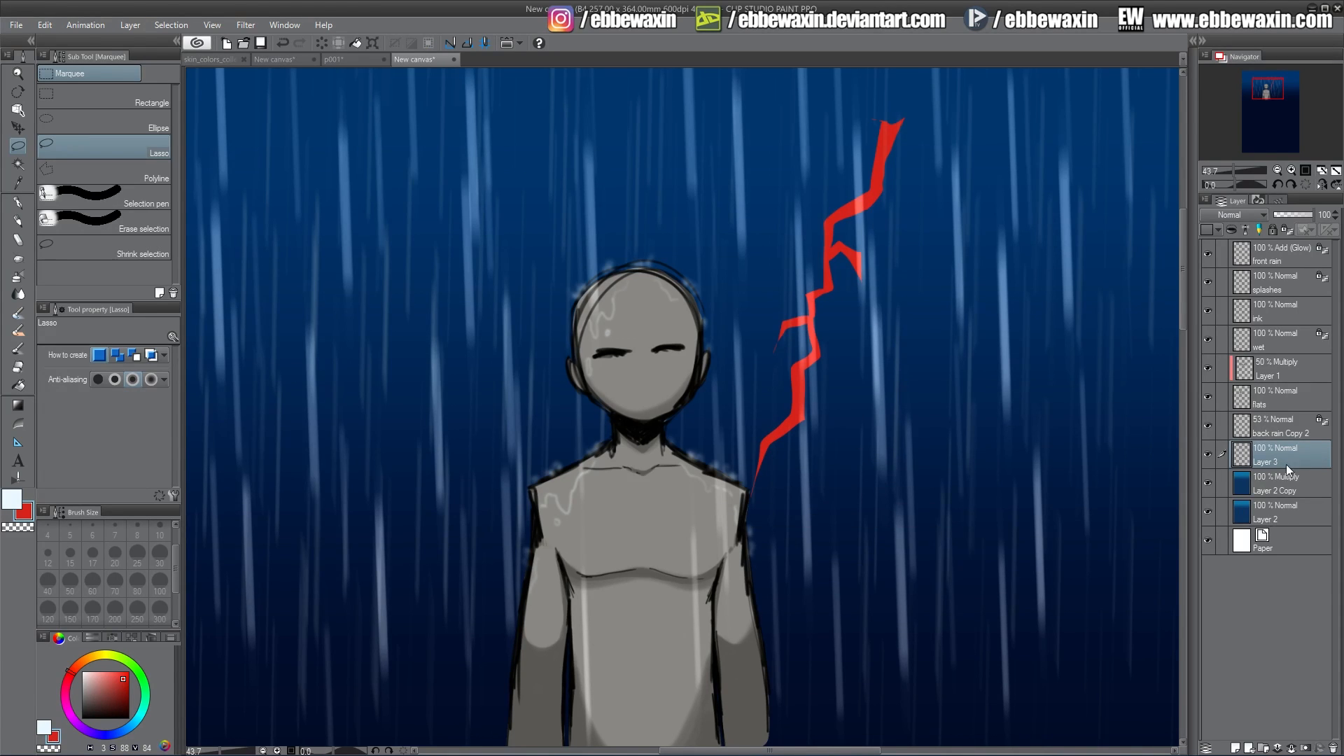
Lower Layer 3's opacity to 28%, then undo the opacity change and the lightning fill.
left_click(1288, 216)
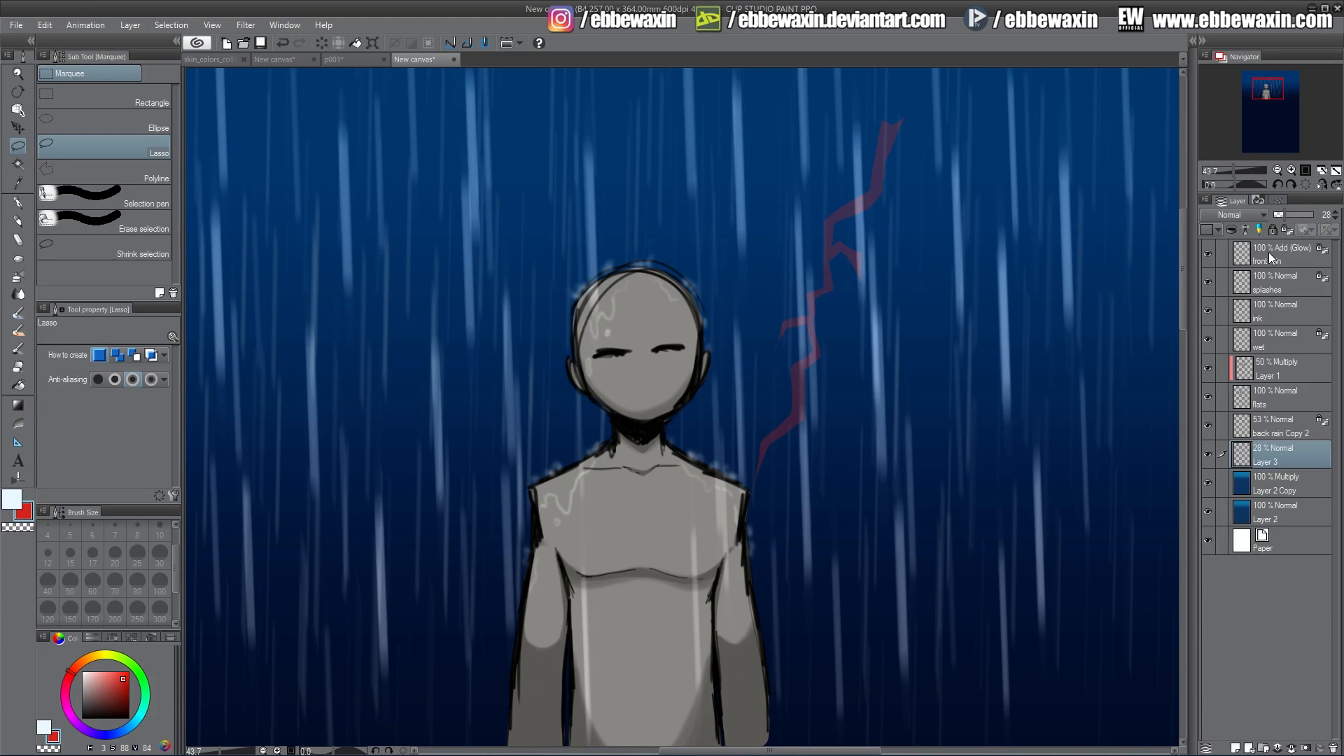
key("ctrl+z")
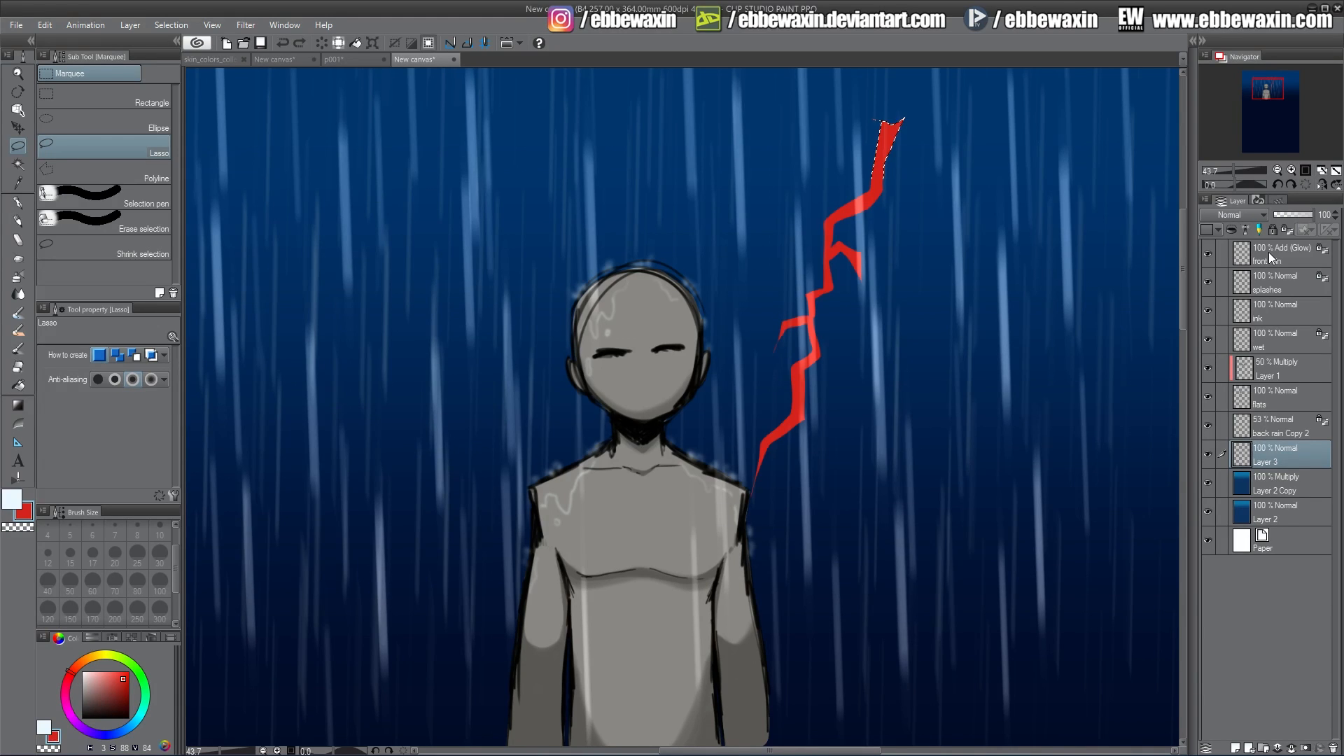
key("ctrl+z")
key("ctrl+z")
left_click(952, 473)
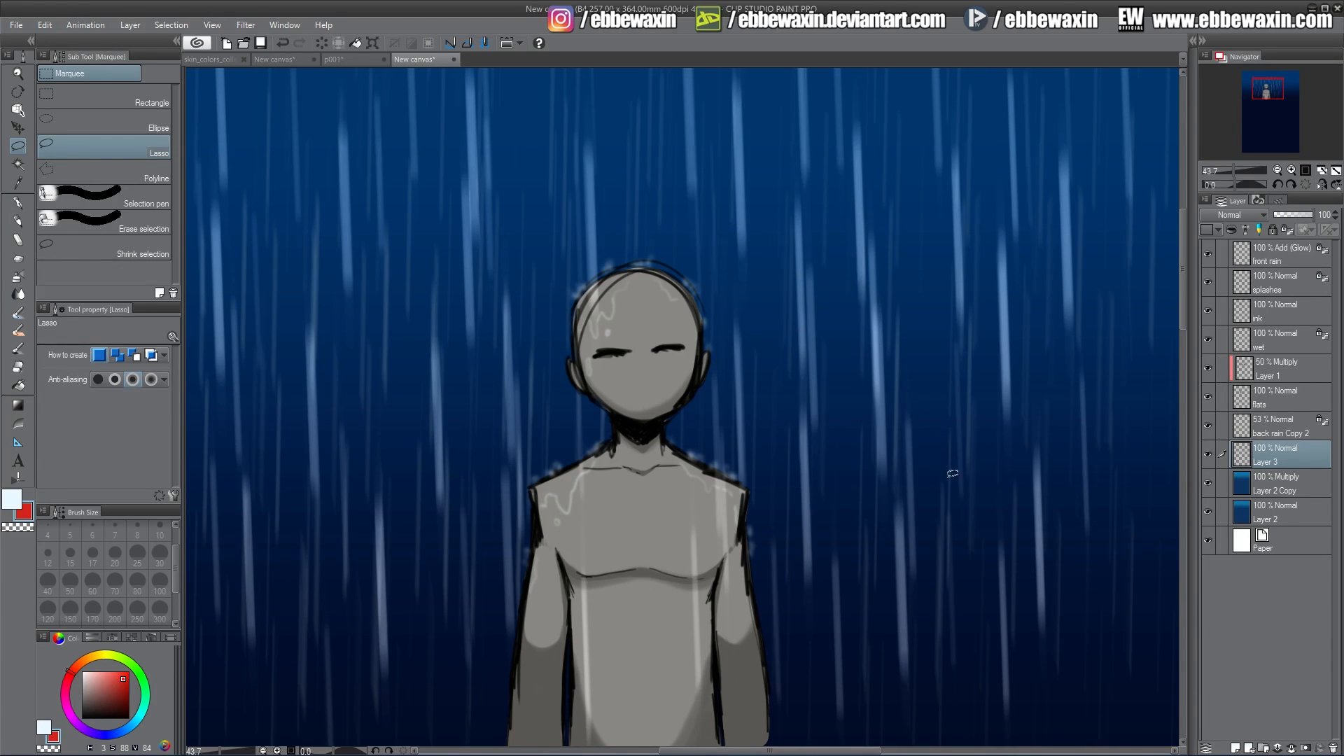